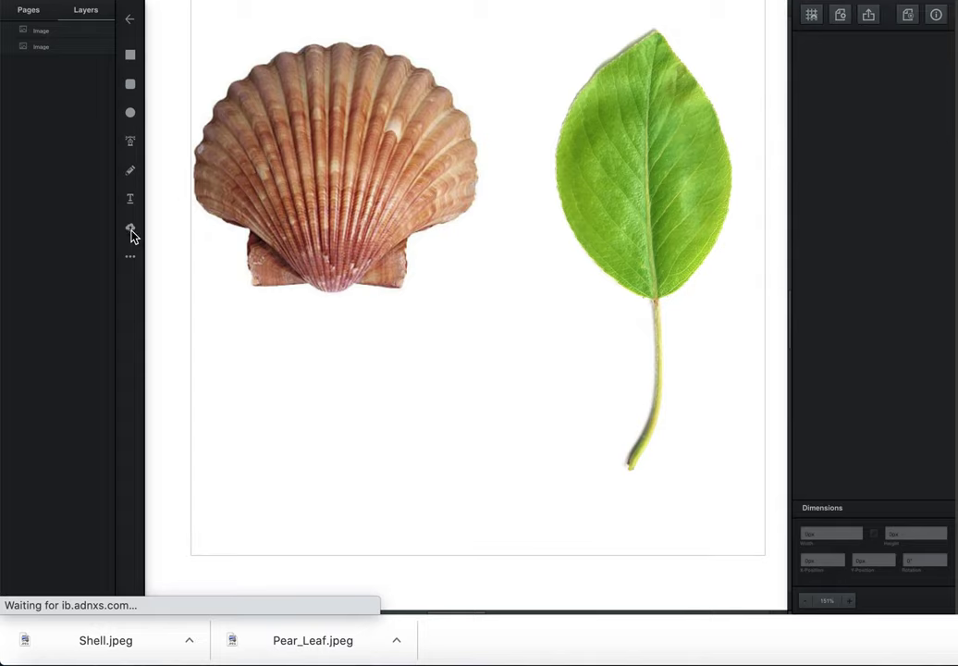
pyautogui.click(130, 233)
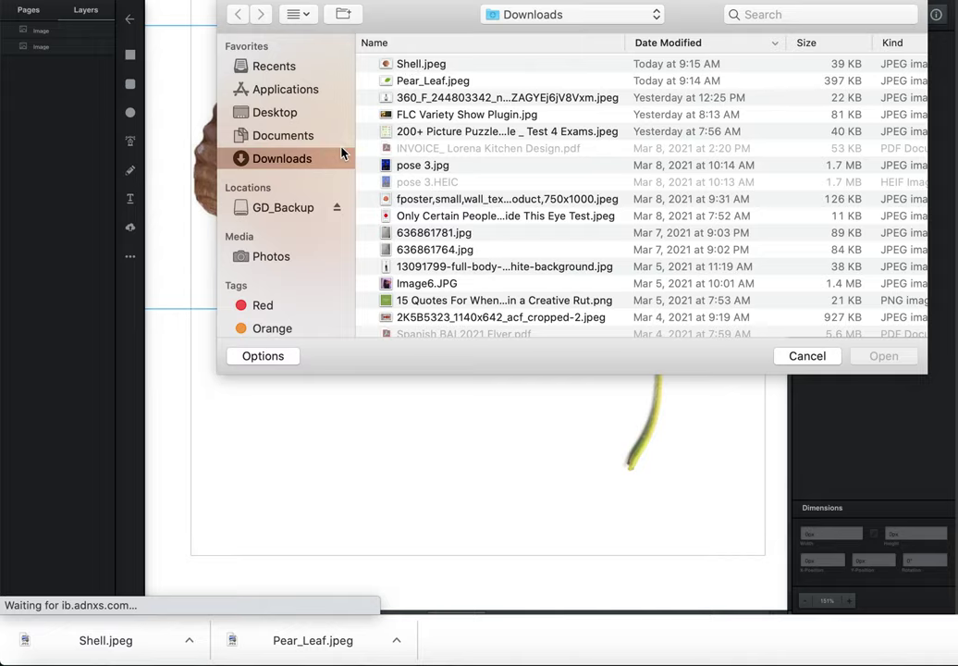
pyautogui.click(807, 357)
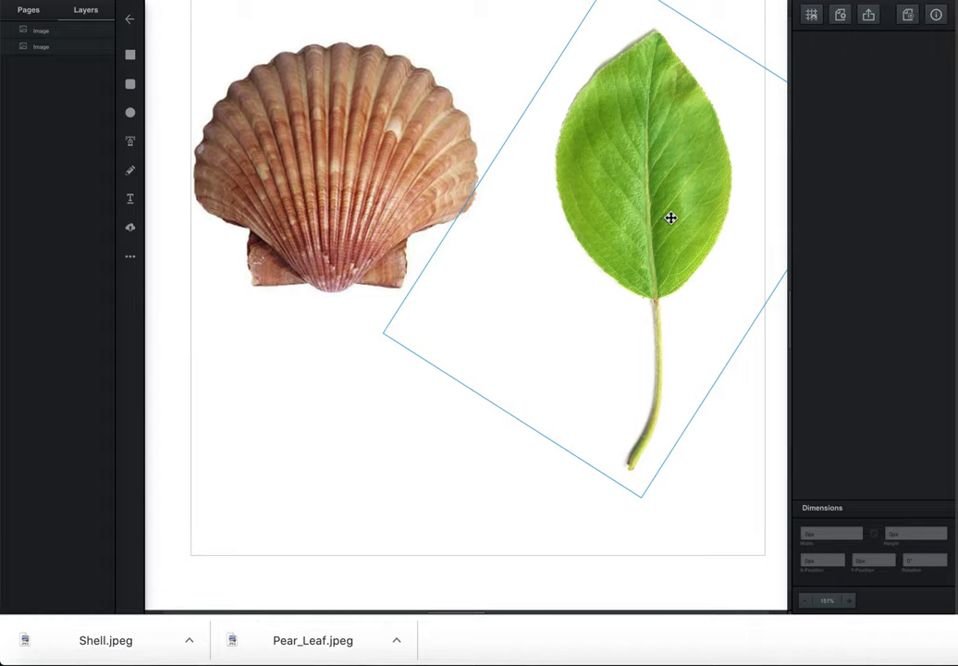
pyautogui.press('super+minus')
pyautogui.press('super+minus')
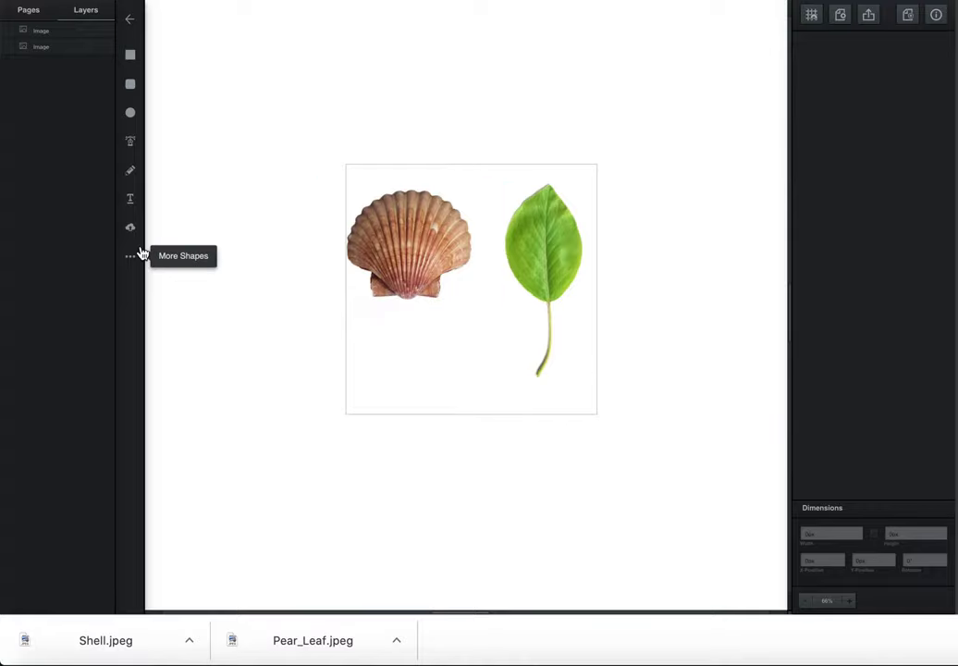
pyautogui.hotkey('ctrl', '+')
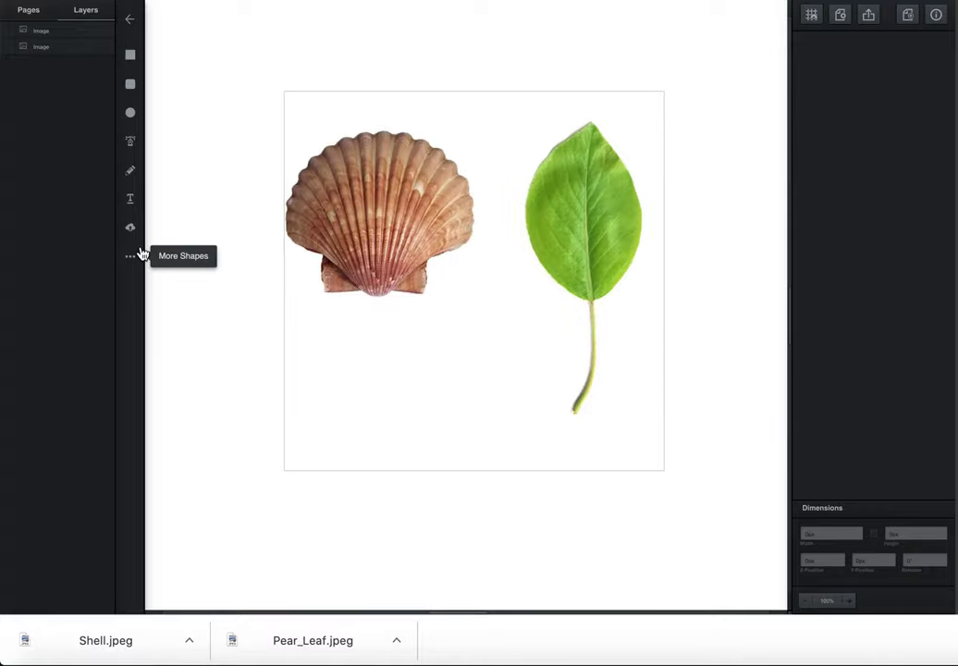
pyautogui.click(130, 144)
pyautogui.press('super+plus')
pyautogui.press('super+minus')
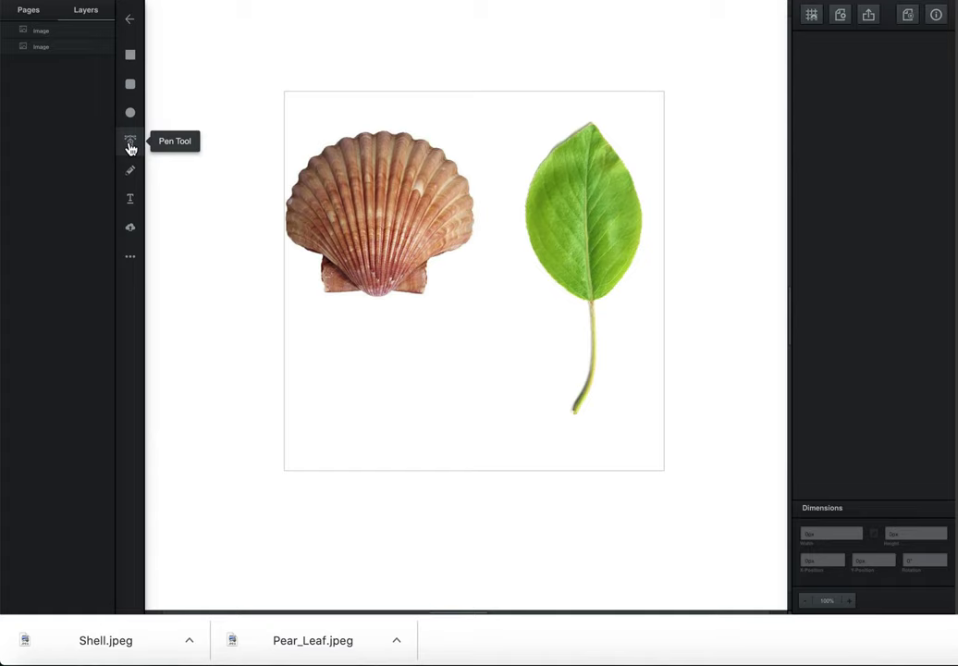
# - Trace the shell's bottom edge with the Pen tool, from the left hinge corner around the curved base to the right hinge corner
pyautogui.press('super+plus')
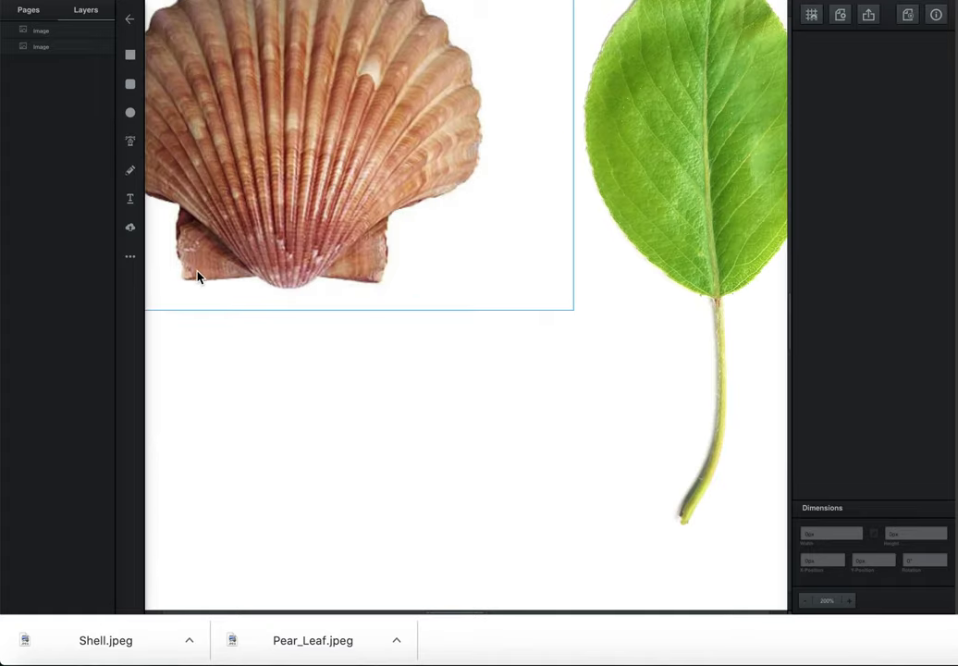
pyautogui.click(130, 141)
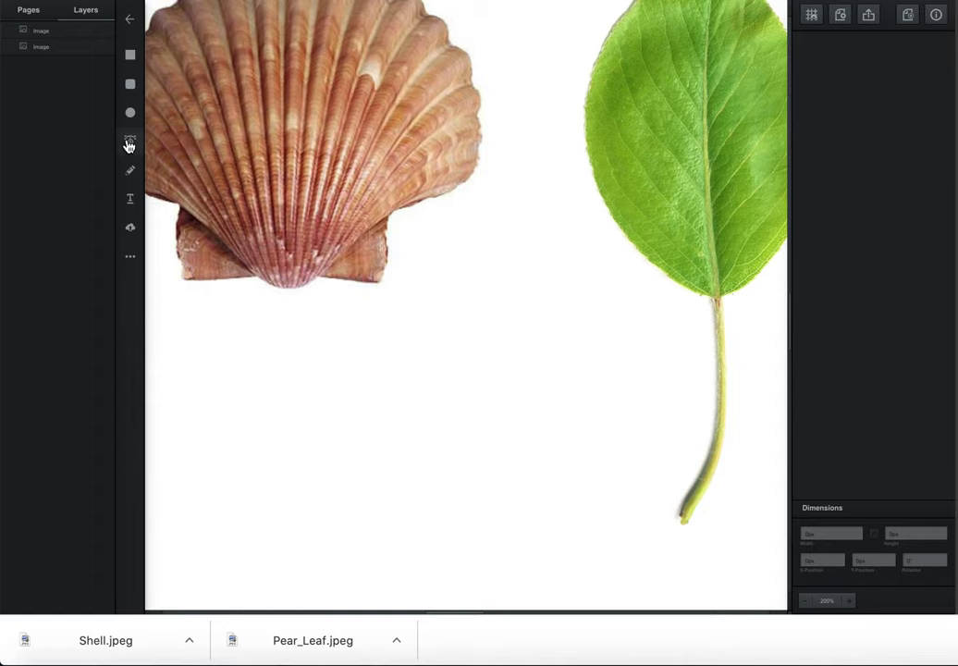
pyautogui.click(182, 282)
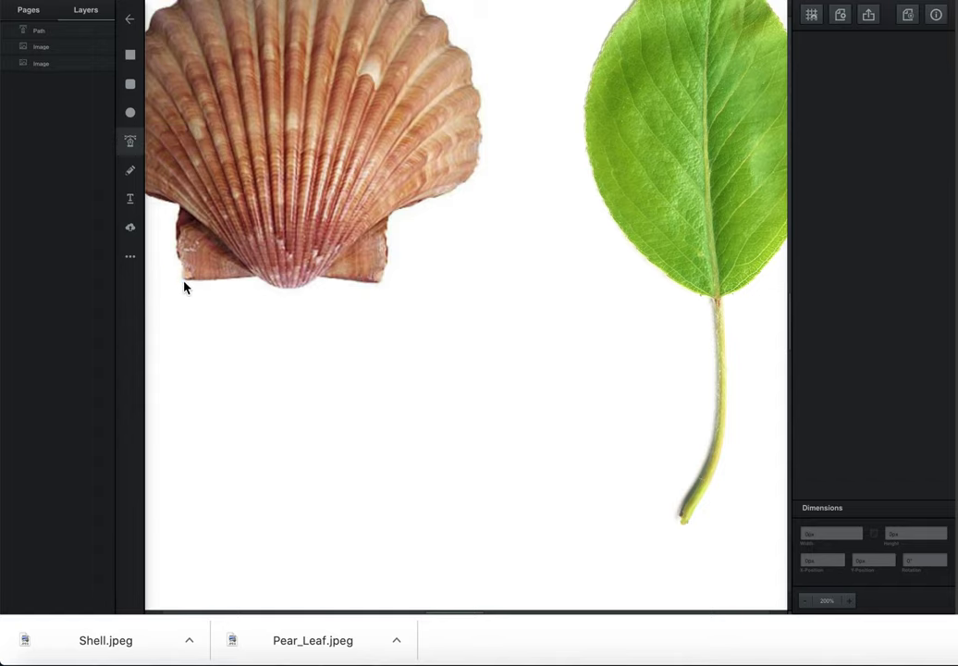
pyautogui.click(259, 280)
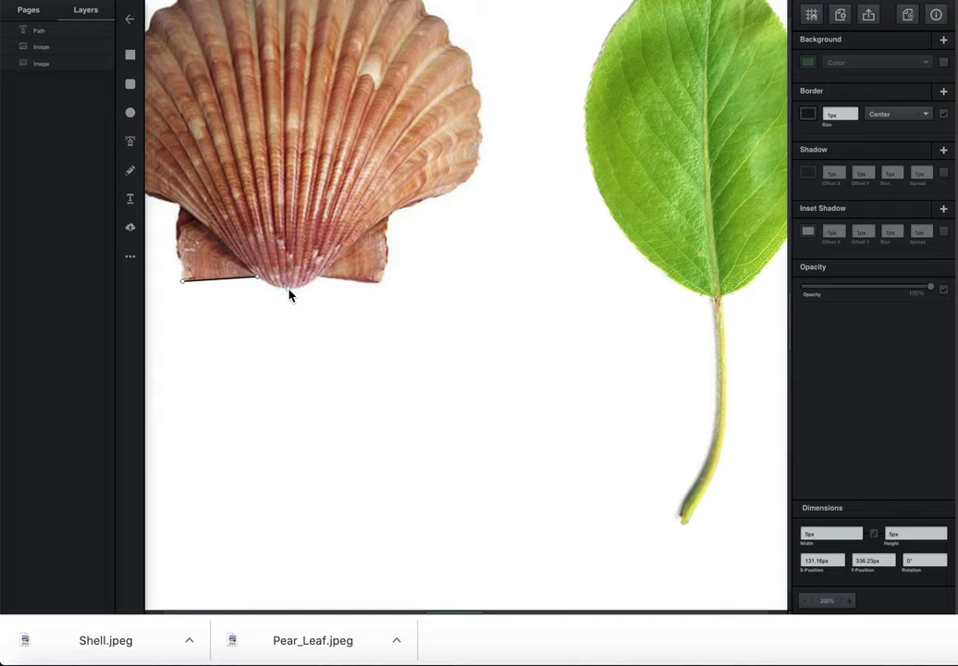
pyautogui.moveTo(288, 290); pyautogui.dragTo(307, 292)
pyautogui.click(318, 278)
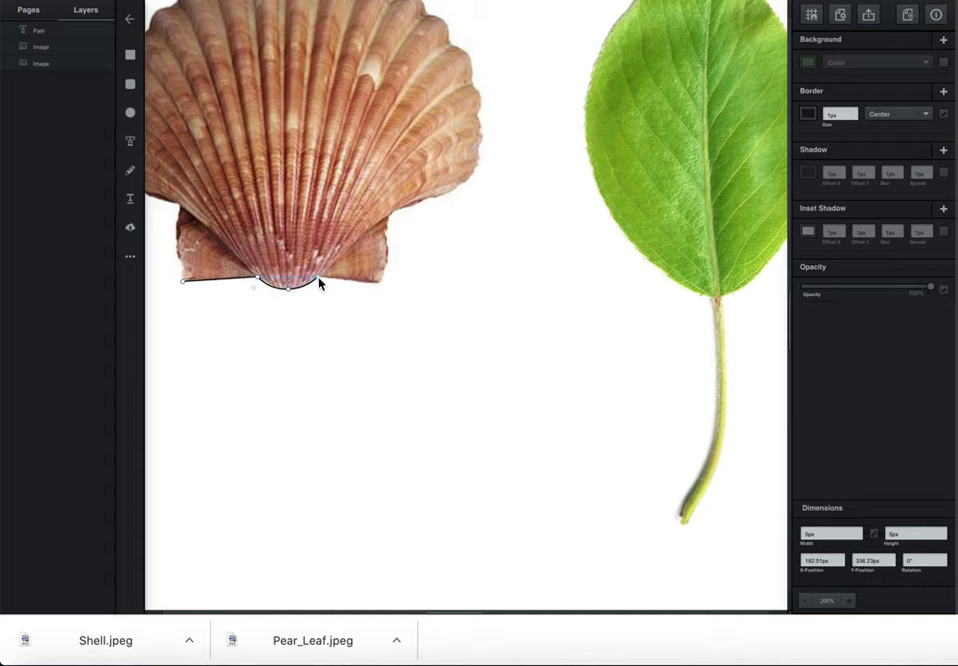
pyautogui.click(379, 284)
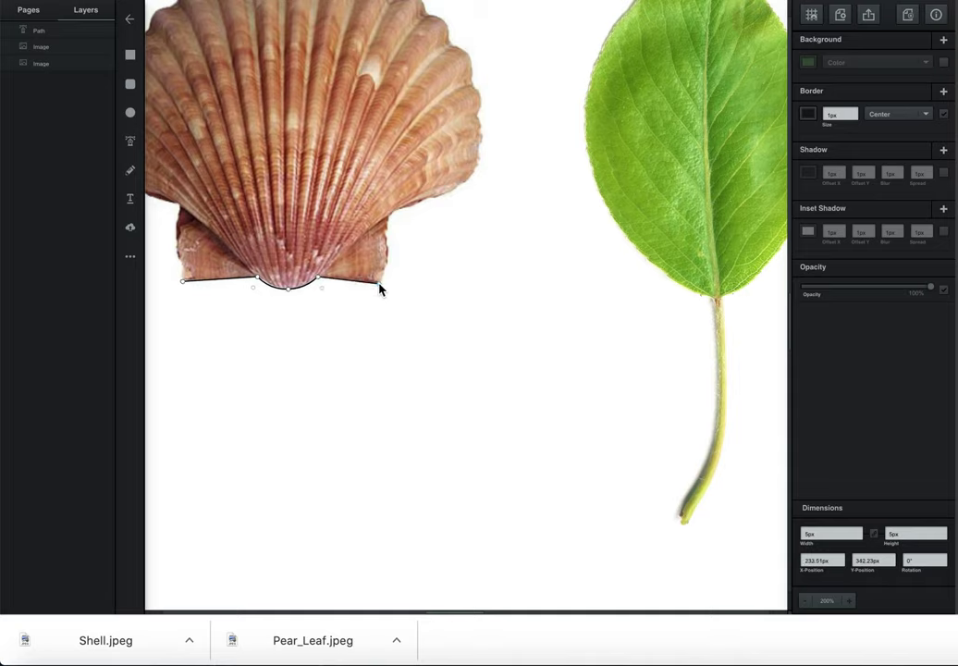
# - Extend the path up the hinge's right side and along the shell's lower right edge with curved segments
pyautogui.click(388, 226)
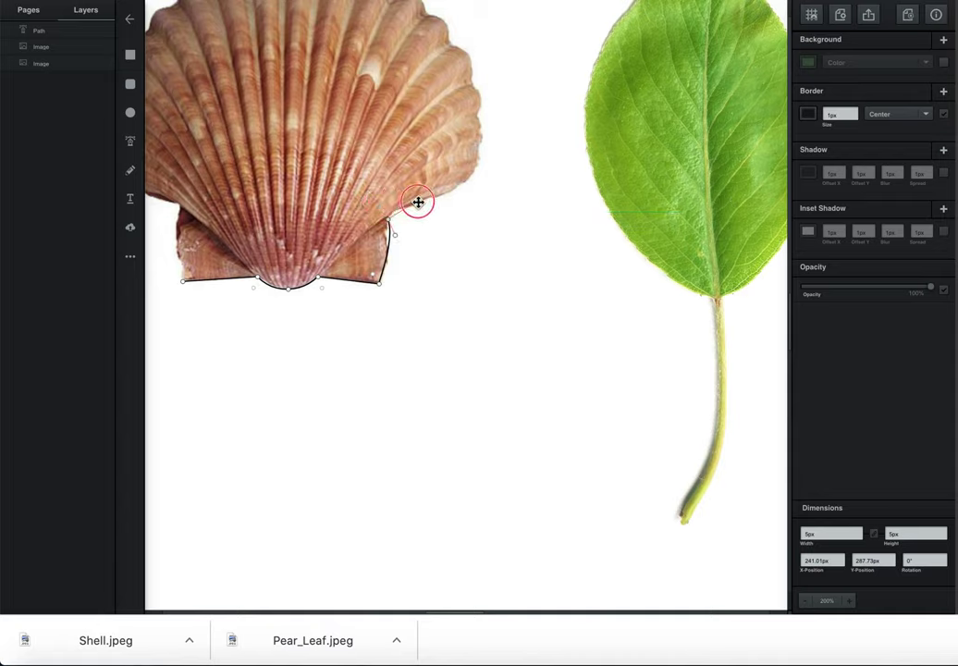
pyautogui.click(419, 203)
pyautogui.moveTo(478, 168); pyautogui.dragTo(480, 146)
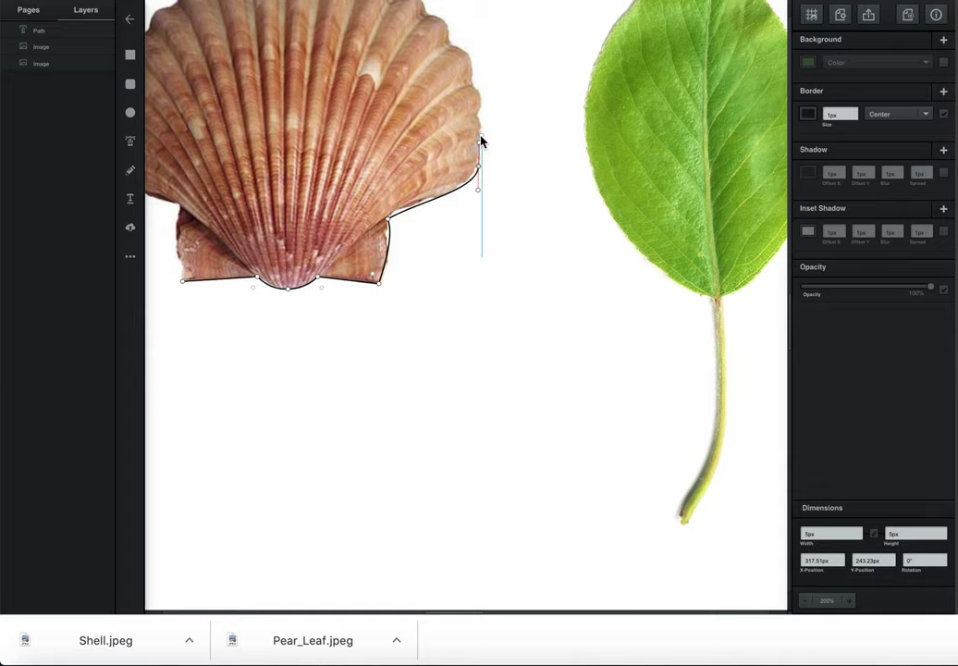
# - Trace the scallops up the shell's right edge with curved path points, undoing the stray point placed inside the shell
pyautogui.moveTo(481, 131); pyautogui.dragTo(476, 119)
pyautogui.click(481, 96)
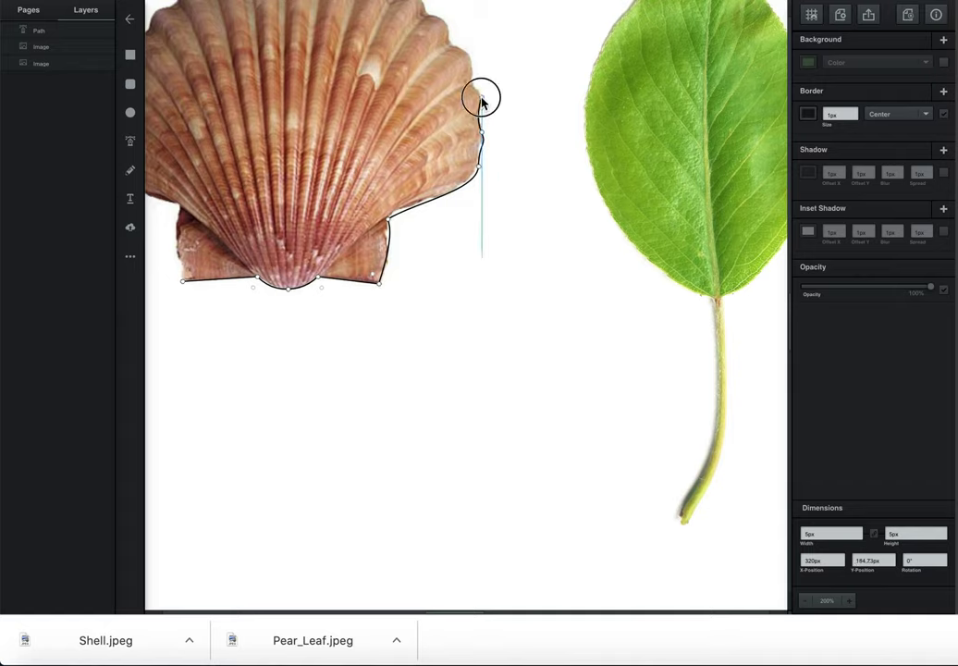
pyautogui.moveTo(481, 93); pyautogui.dragTo(477, 90)
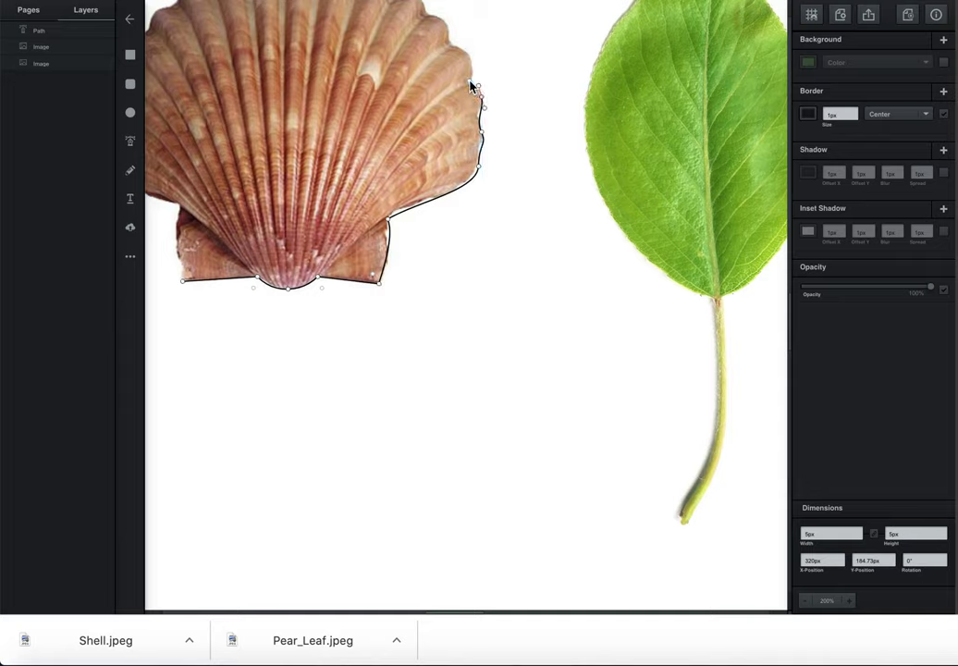
pyautogui.click(470, 82)
pyautogui.moveTo(468, 54)
pyautogui.mouseDown()
pyautogui.moveTo(462, 42)
pyautogui.moveTo(450, 47)
pyautogui.mouseUp()
pyautogui.click(442, 23)
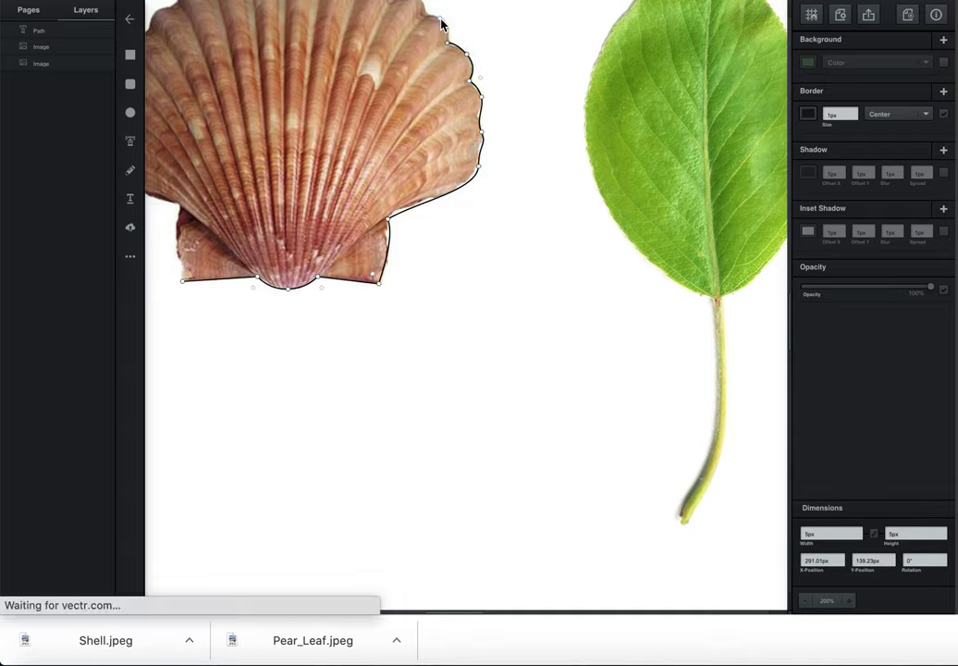
pyautogui.click(432, 10)
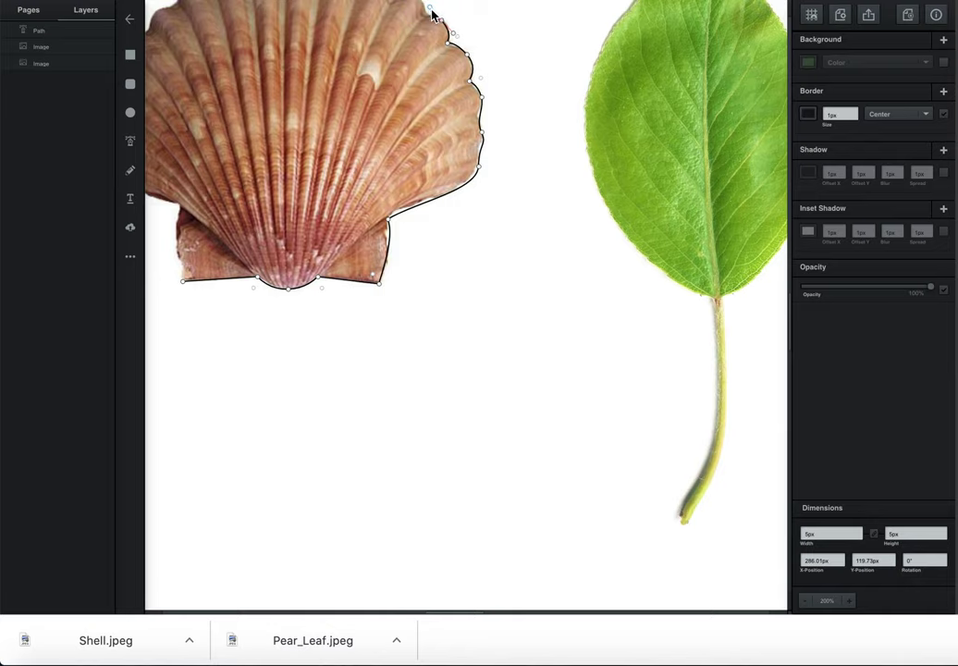
pyautogui.click(423, 12)
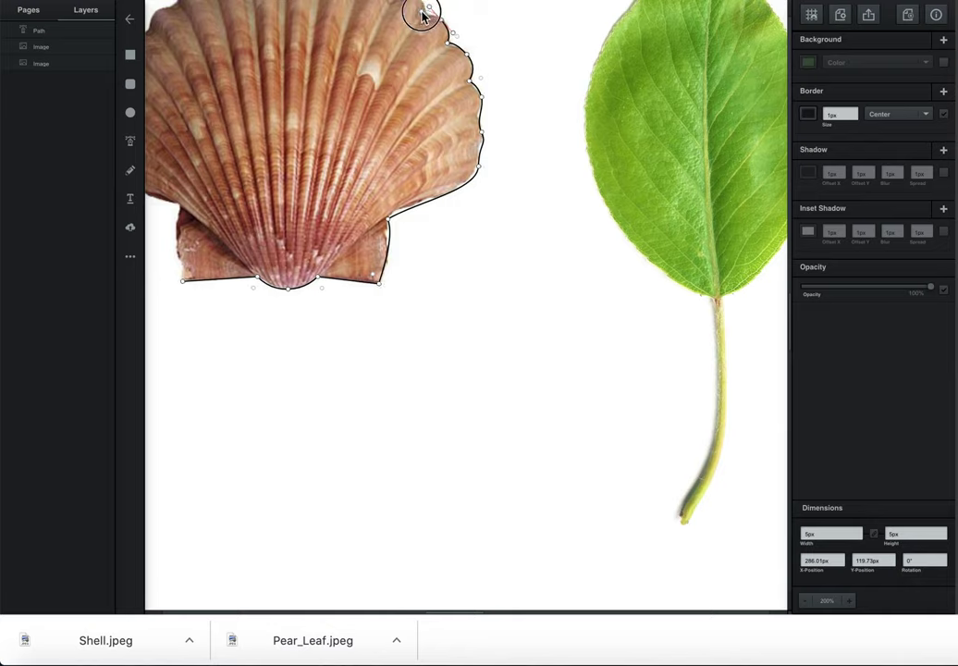
pyautogui.click(421, 65)
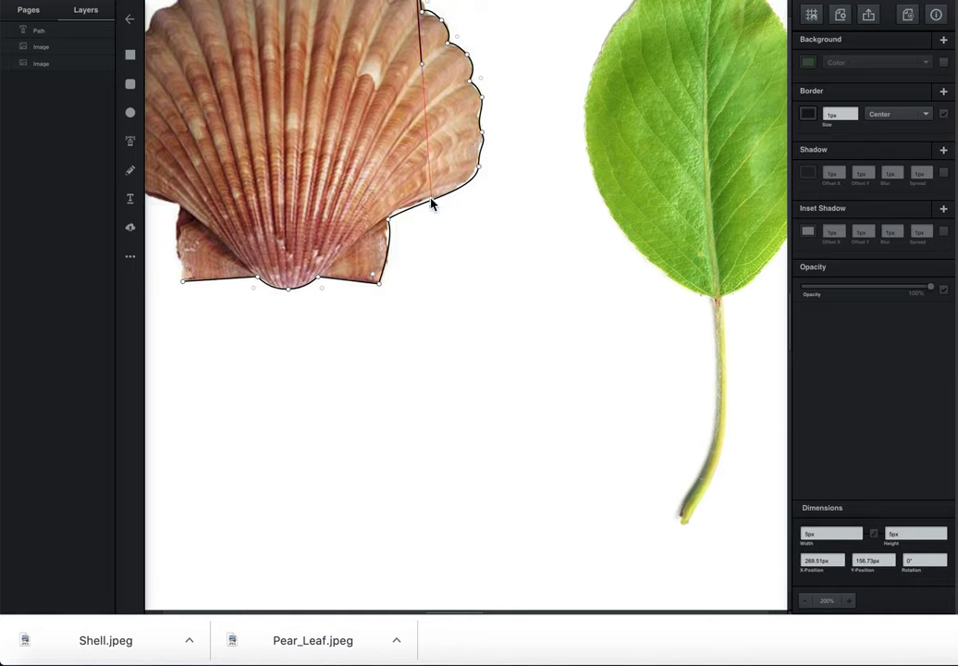
pyautogui.press('super+z')
# - Continue the path over the scallops along the shell's top edge, from the upper right to the upper left
pyautogui.scroll(1, 431, 134)
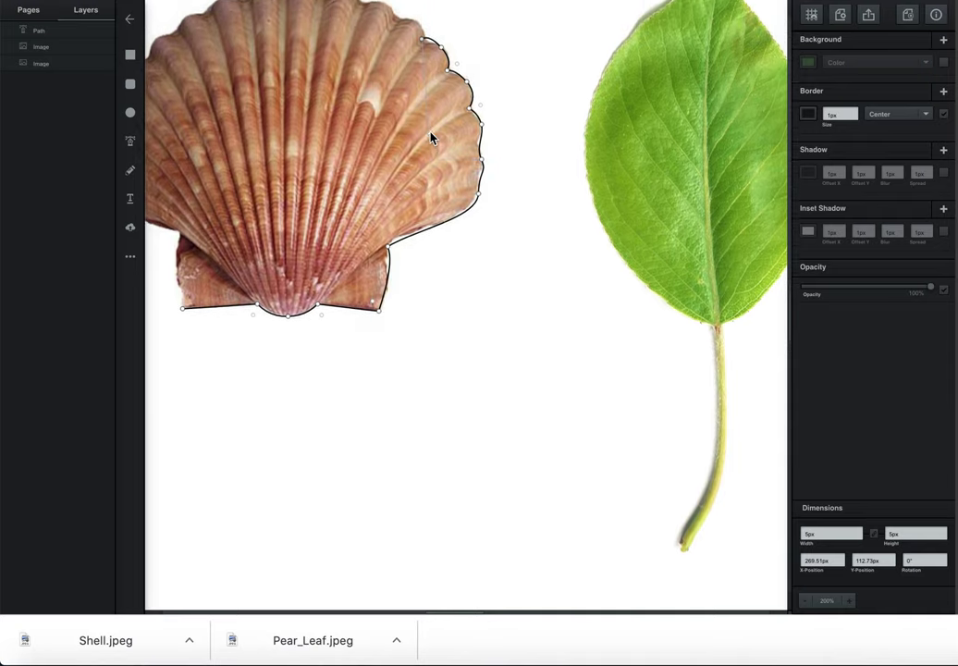
pyautogui.scroll(2, 431, 133)
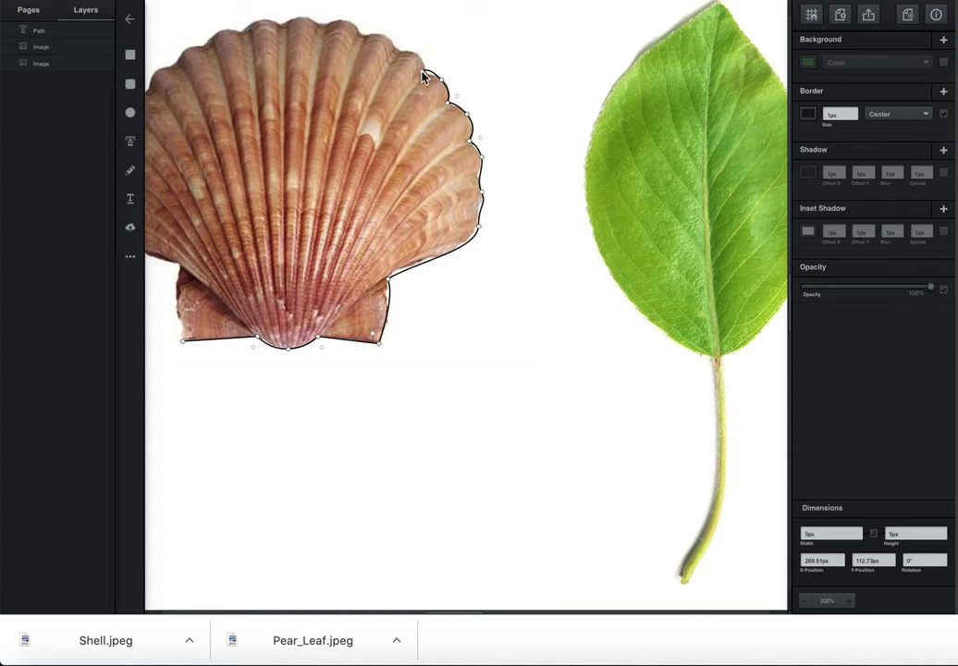
pyautogui.click(423, 74)
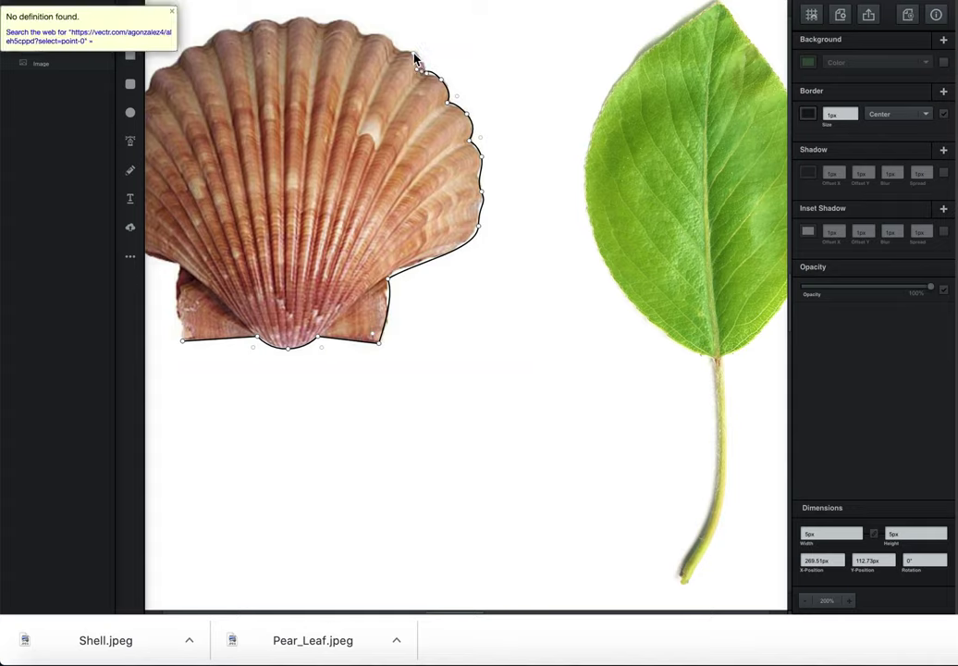
pyautogui.moveTo(412, 53); pyautogui.dragTo(247, 21)
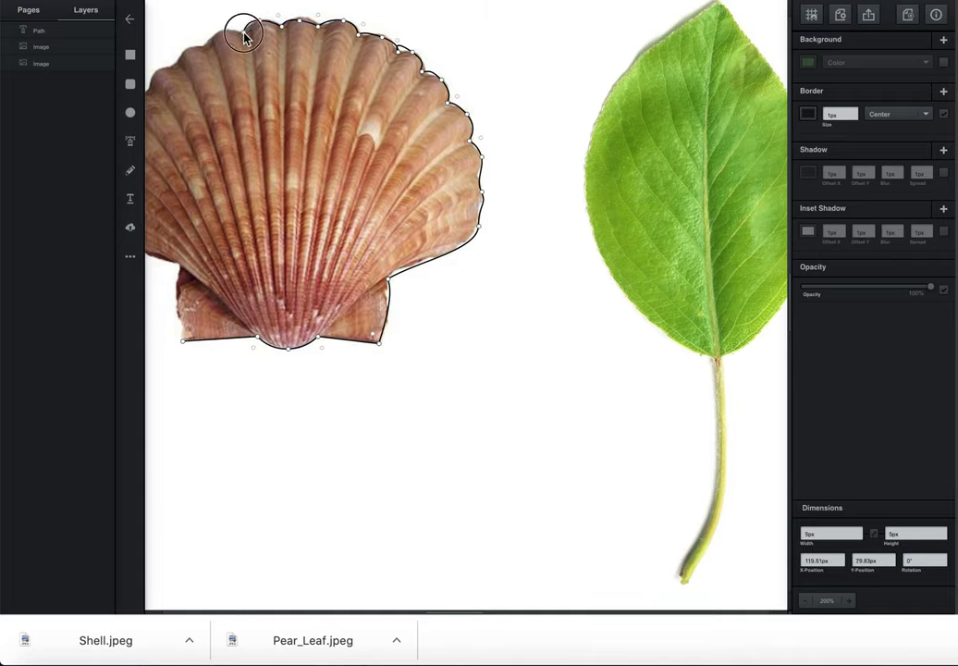
pyautogui.moveTo(220, 31); pyautogui.dragTo(151, 81)
pyautogui.click(207, 49)
# - Trace the remaining scallops down the shell's left side to its widest part with curved path points
pyautogui.hscroll(-3, 177, 81)
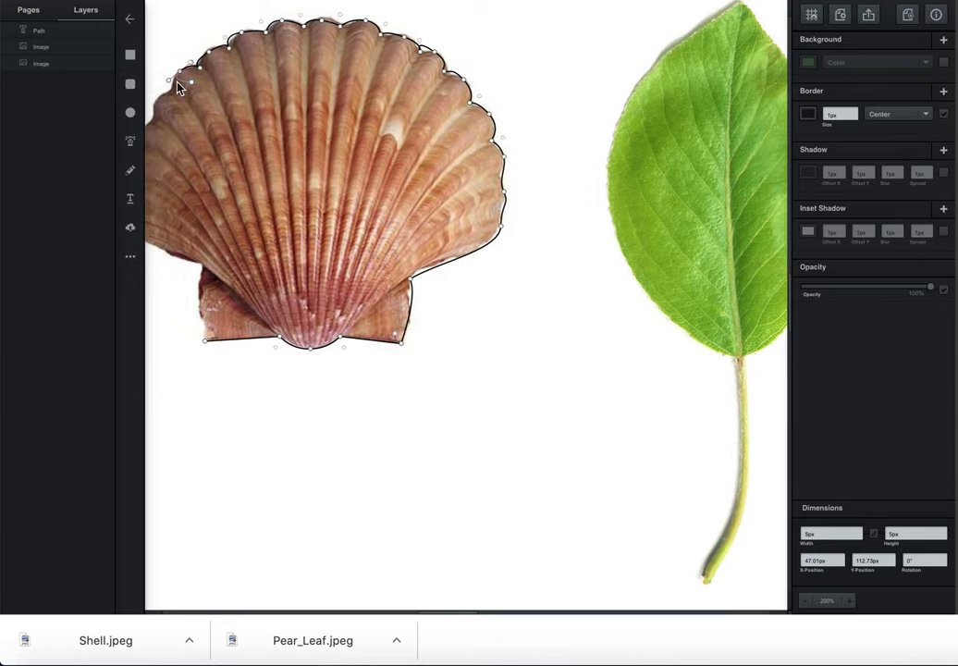
pyautogui.moveTo(227, 113); pyautogui.dragTo(243, 147)
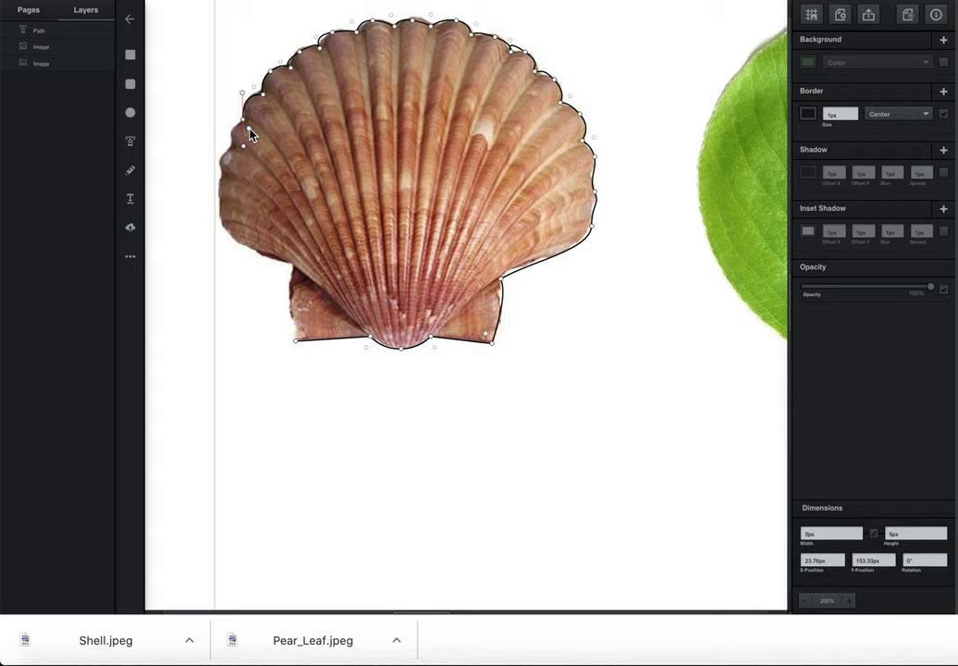
pyautogui.hscroll(-1, 250, 128)
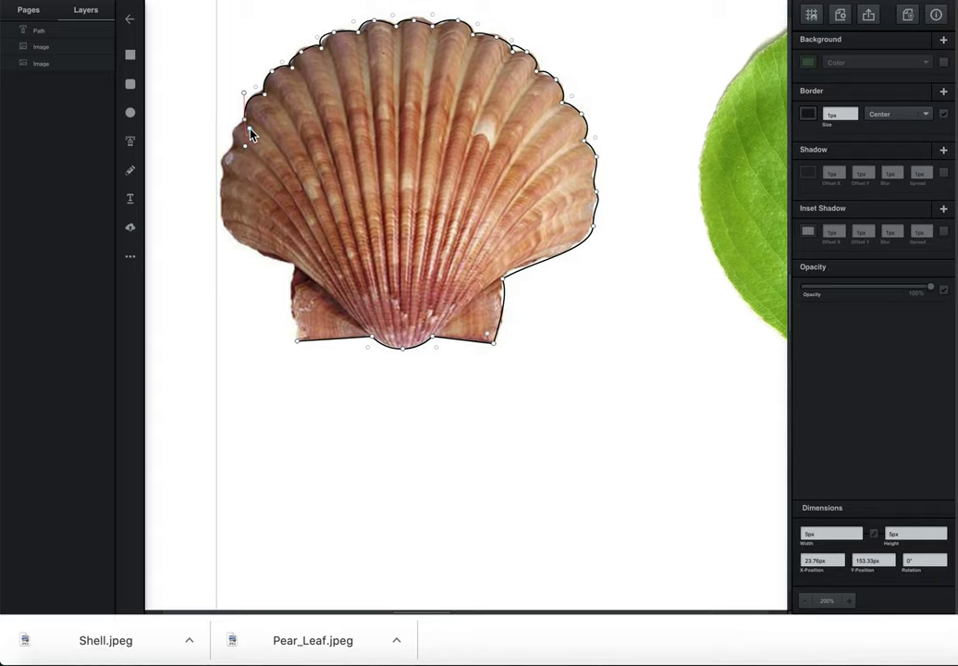
pyautogui.moveTo(250, 134); pyautogui.dragTo(238, 116)
pyautogui.click(249, 122)
pyautogui.moveTo(236, 140)
pyautogui.mouseDown()
pyautogui.moveTo(227, 145)
pyautogui.moveTo(237, 154)
pyautogui.mouseUp()
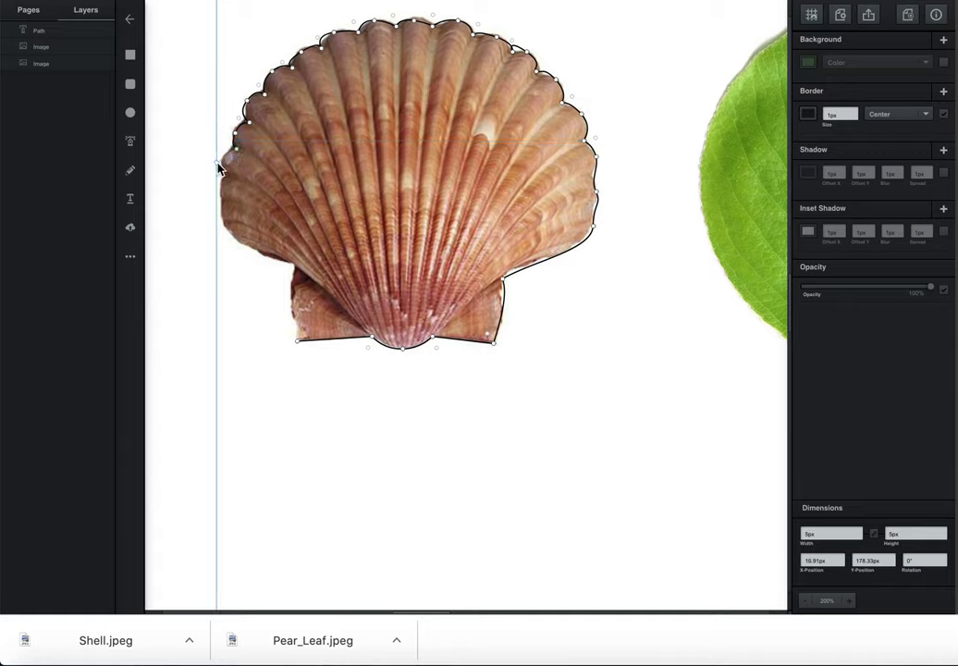
pyautogui.click(224, 161)
pyautogui.moveTo(223, 161); pyautogui.dragTo(224, 176)
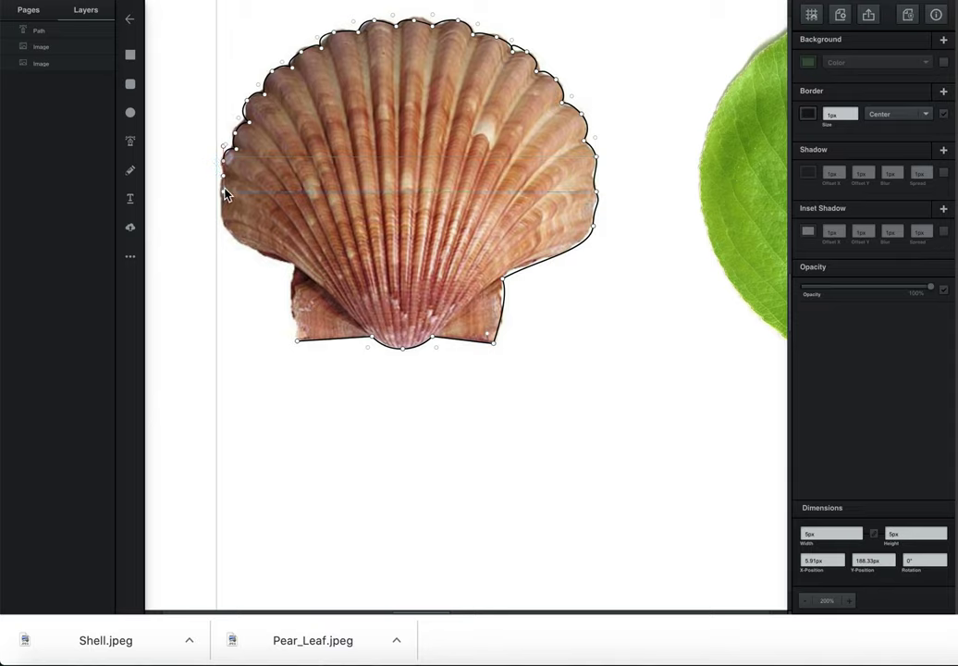
pyautogui.moveTo(228, 181); pyautogui.dragTo(225, 215)
pyautogui.press('super+plus')
pyautogui.press('super+plus')
pyautogui.press('super+plus')
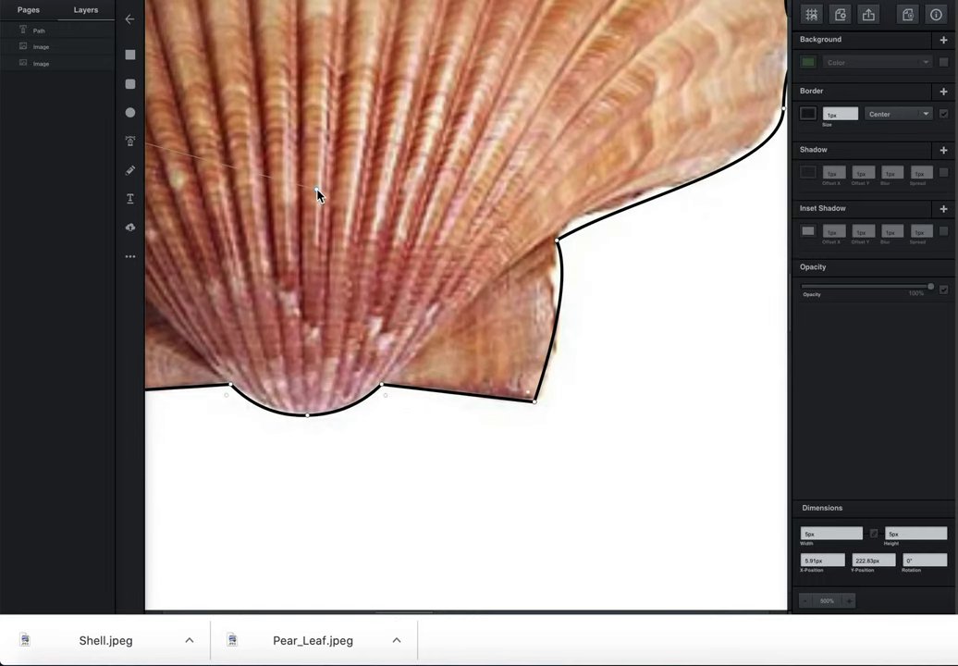
pyautogui.click(286, 189)
pyautogui.press('super+z')
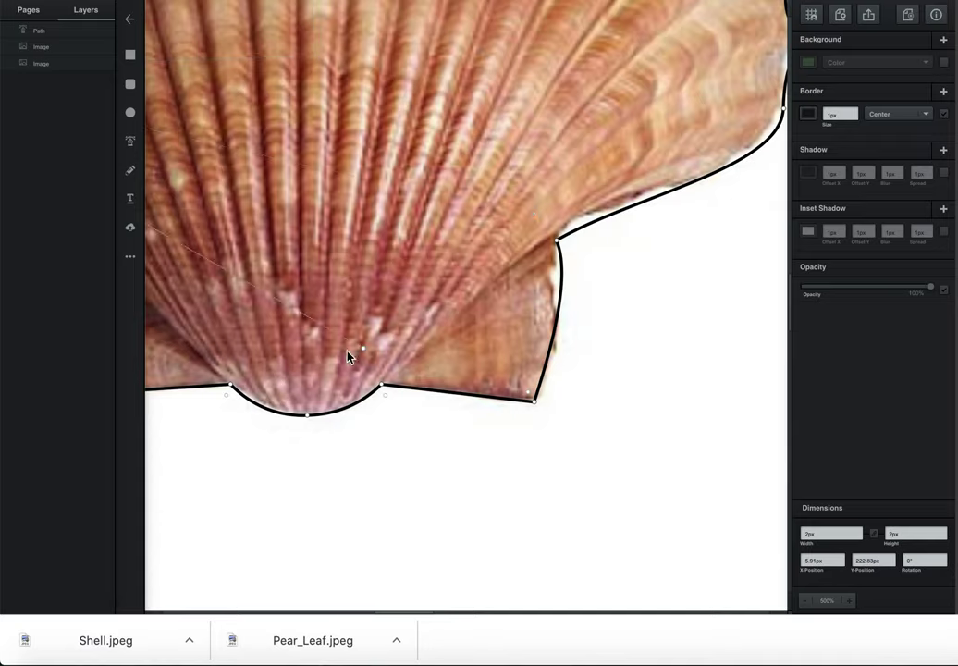
pyautogui.moveTo(228, 448); pyautogui.dragTo(513, 499)
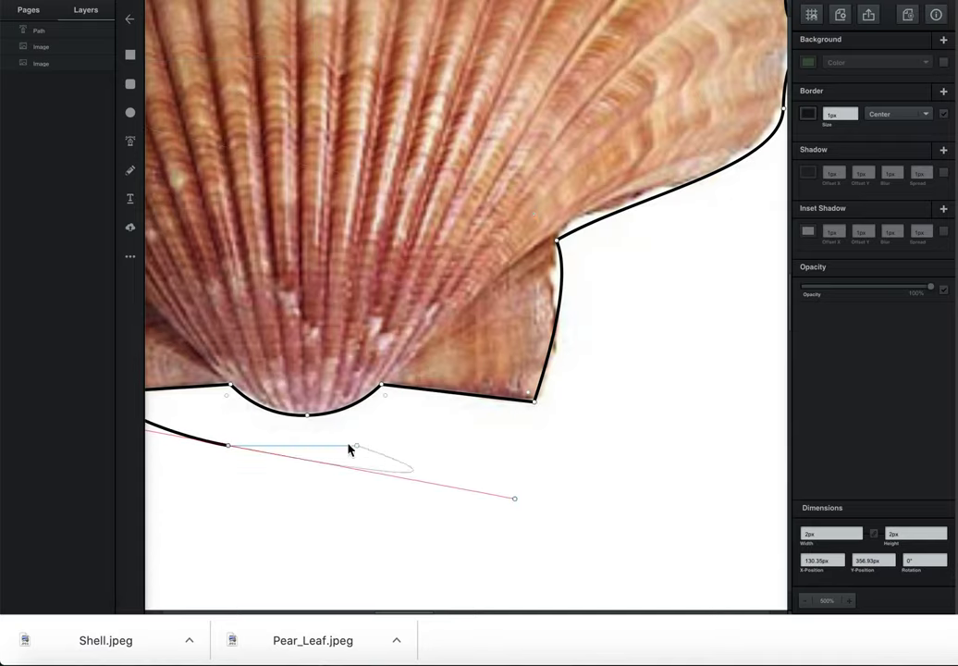
pyautogui.moveTo(312, 424); pyautogui.dragTo(474, 457)
pyautogui.press('super+z')
pyautogui.press('super+z')
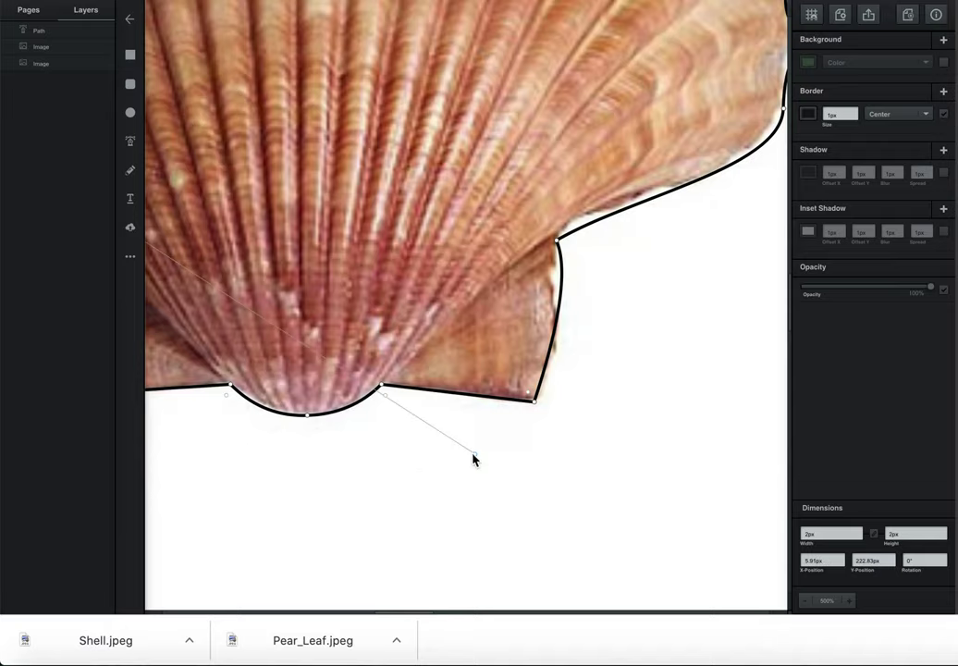
pyautogui.moveTo(248, 330); pyautogui.dragTo(274, 344)
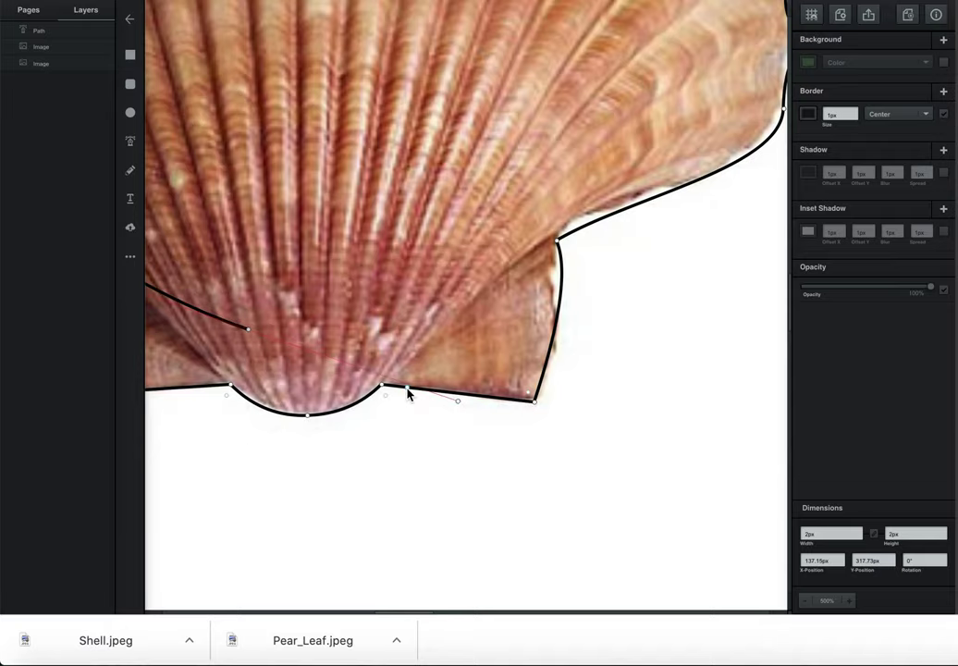
pyautogui.press('super+z')
pyautogui.press('super+minus')
pyautogui.press('super+minus')
pyautogui.press('super+minus')
pyautogui.press('super+minus')
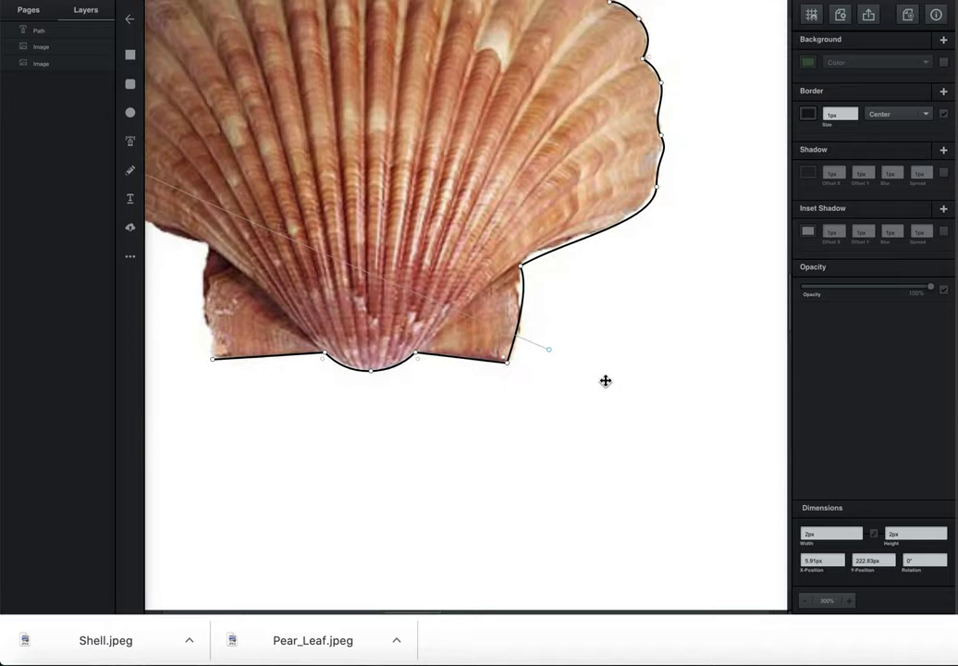
pyautogui.press('super+equal')
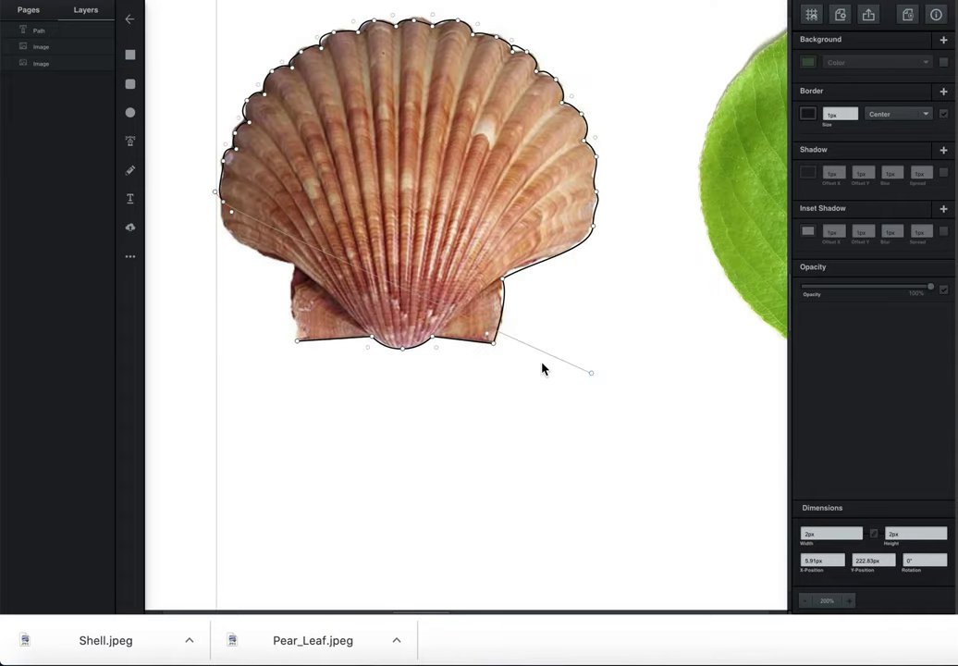
# - Continue the path down the shell's lower left edge and the hinge's left side, closing it at the starting point
pyautogui.press('super+equal')
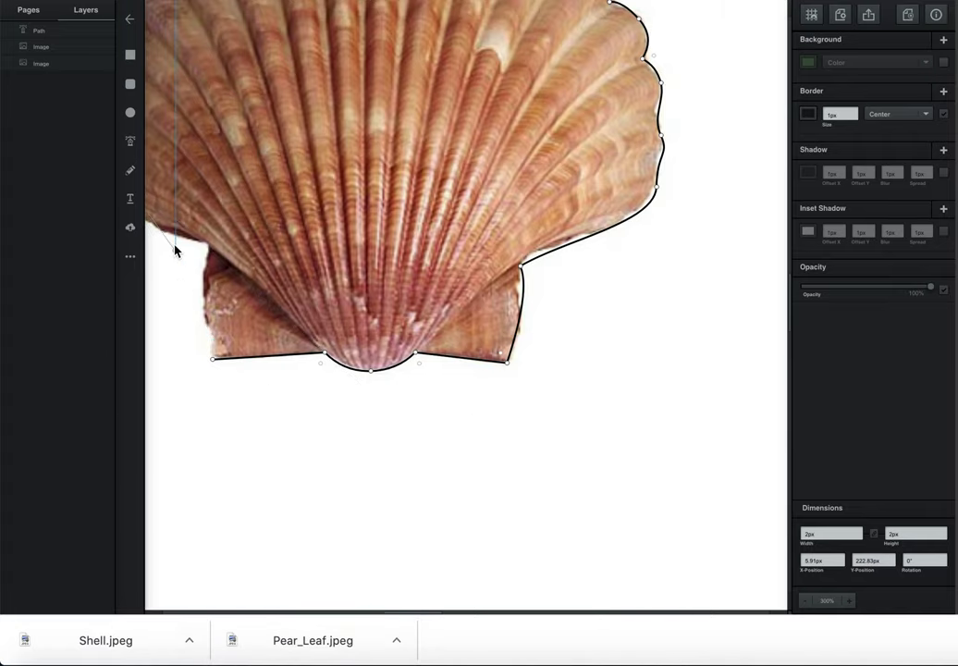
pyautogui.press('super+minus')
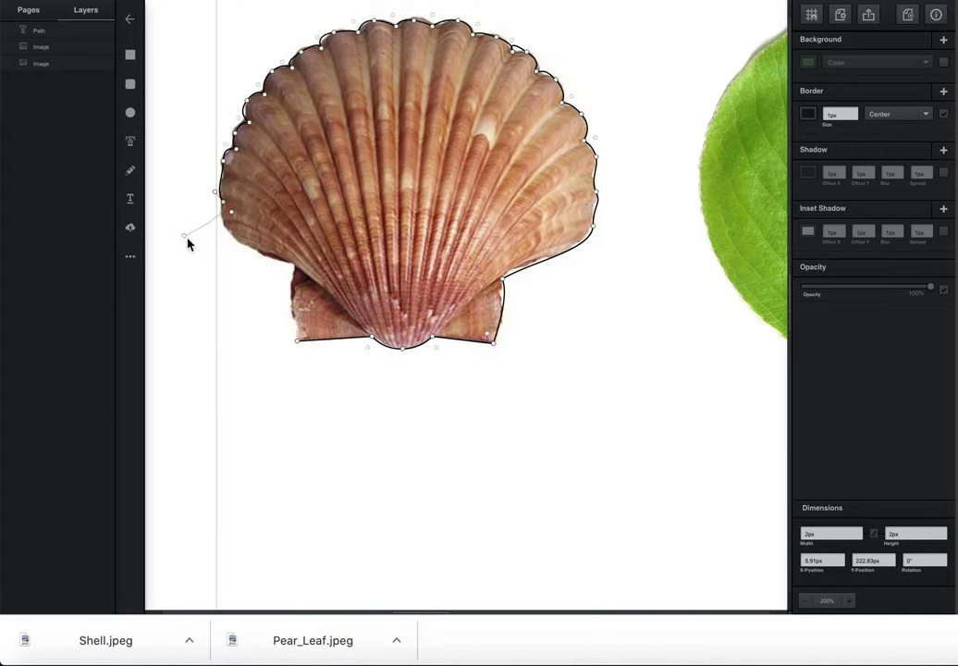
pyautogui.moveTo(222, 230); pyautogui.dragTo(232, 242)
pyautogui.click(249, 256)
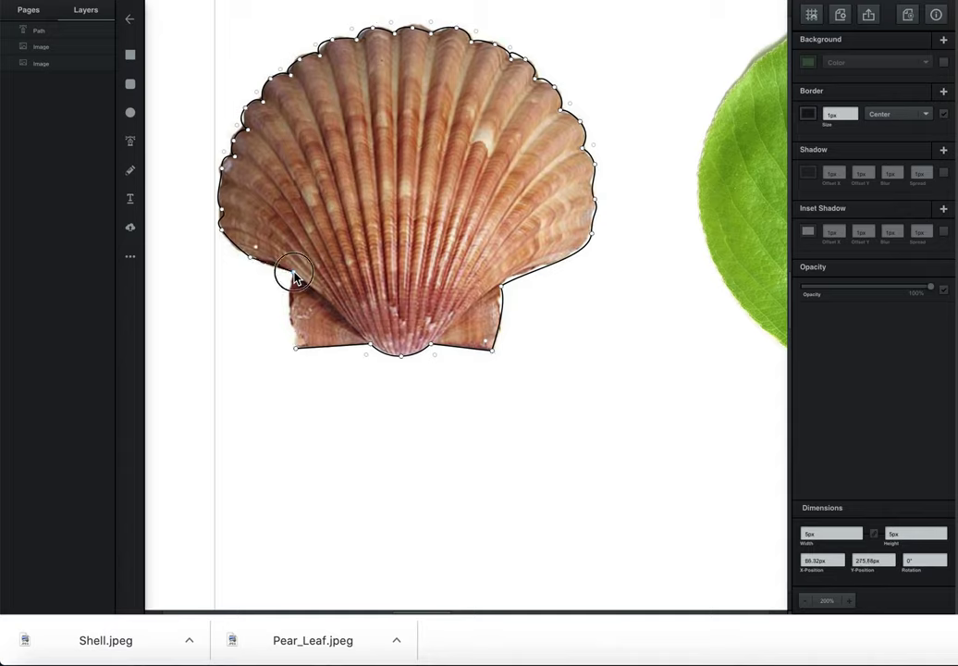
pyautogui.click(293, 274)
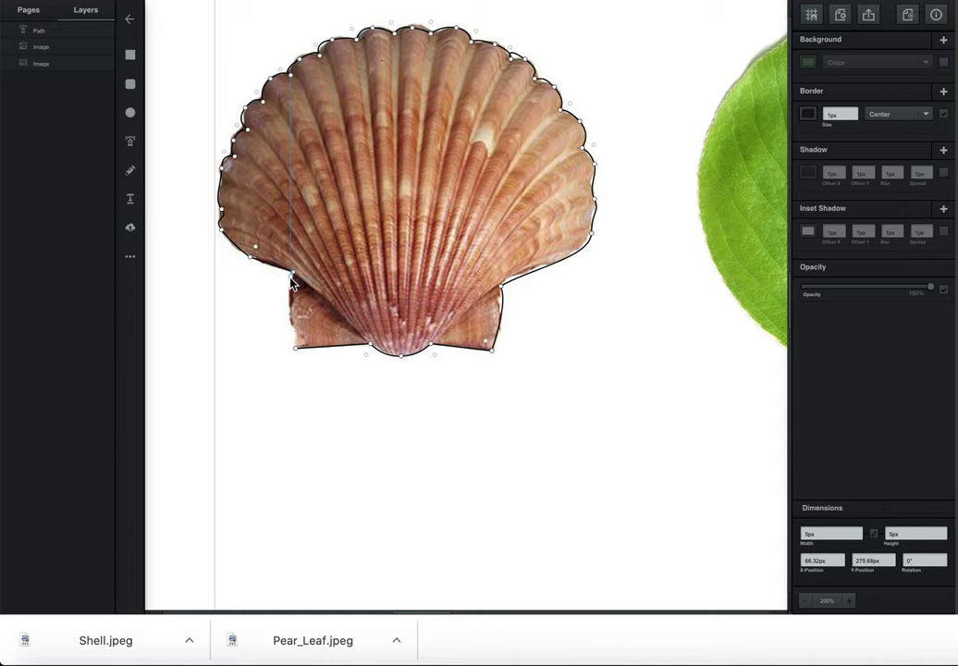
pyautogui.click(296, 335)
pyautogui.click(295, 350)
# - Edit the outline's points and move the one on the shell's left edge into the notch between the two scallops
pyautogui.press('super+plus')
pyautogui.press('super+plus')
pyautogui.press('super+plus')
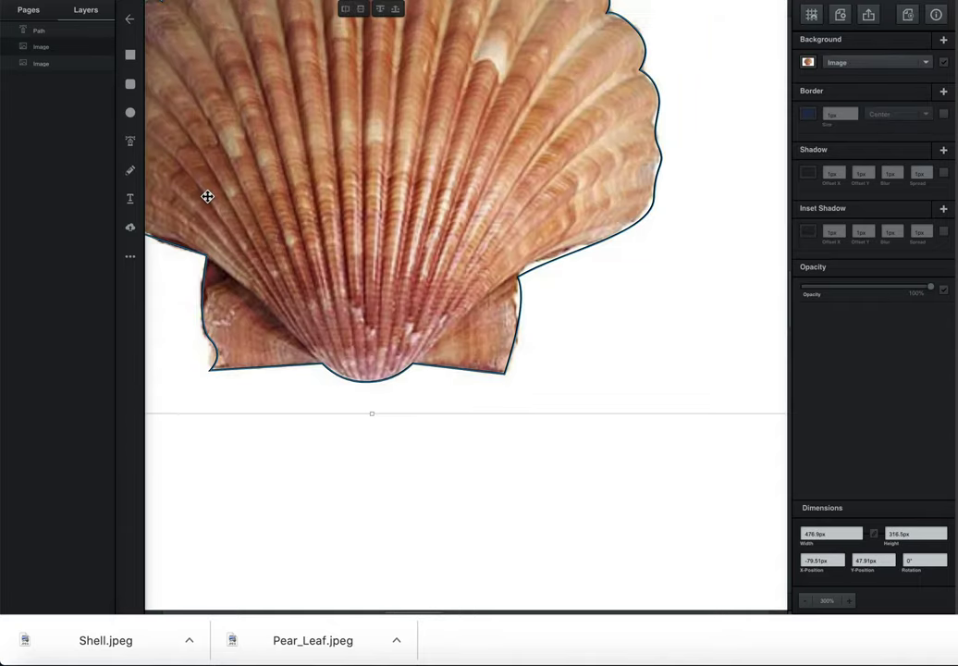
pyautogui.press('space')
pyautogui.moveTo(264, 191); pyautogui.dragTo(508, 407)
pyautogui.moveTo(262, 152); pyautogui.dragTo(508, 407)
pyautogui.scroll(6, 507, 407)
pyautogui.hscroll(-6, 507, 407)
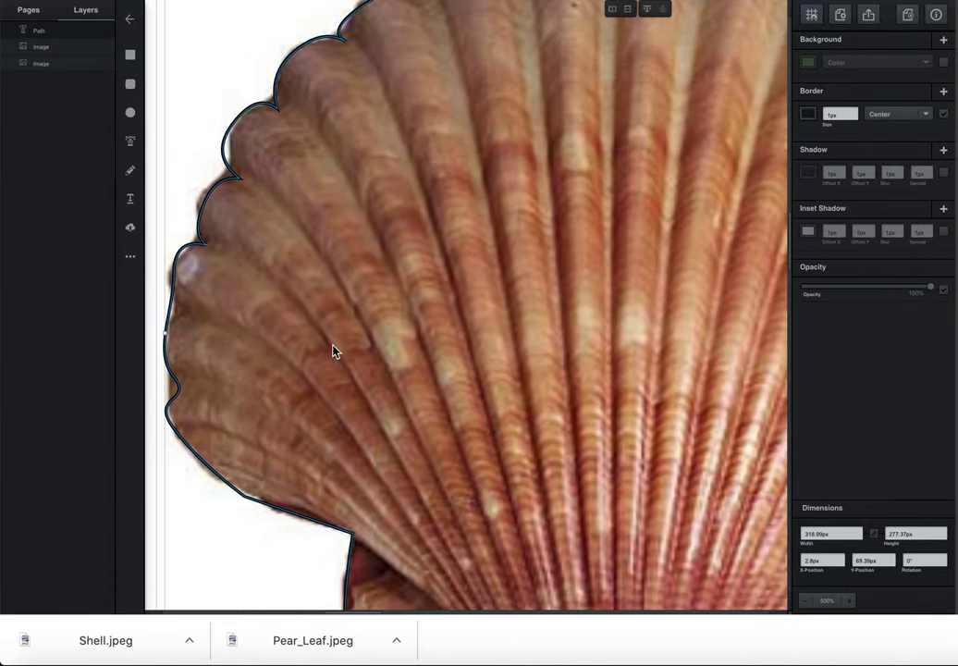
pyautogui.doubleClick(175, 296)
pyautogui.click(174, 294)
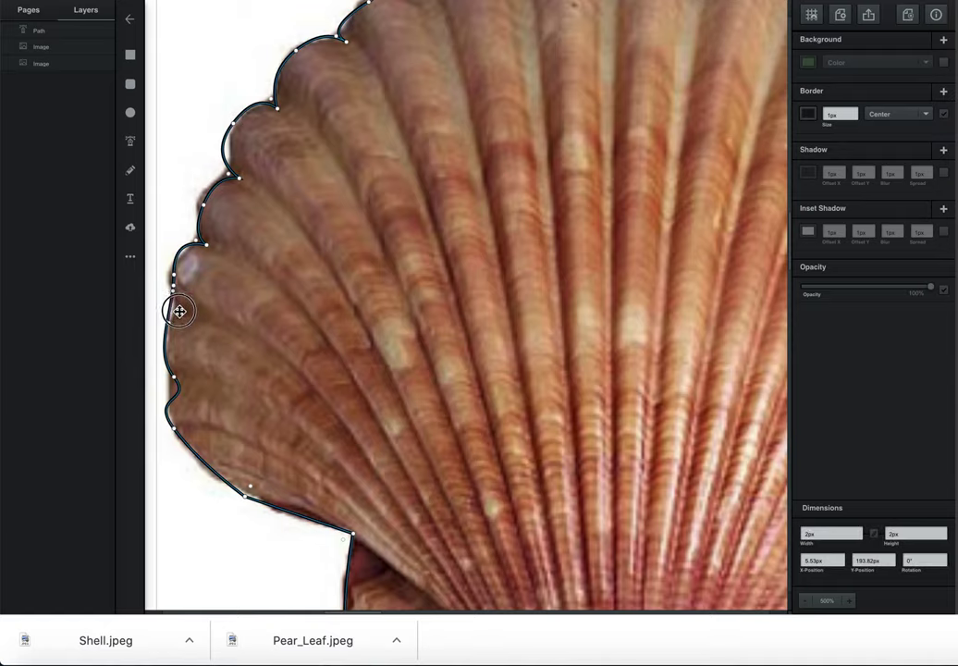
pyautogui.moveTo(175, 292); pyautogui.dragTo(181, 319)
pyautogui.click(180, 320)
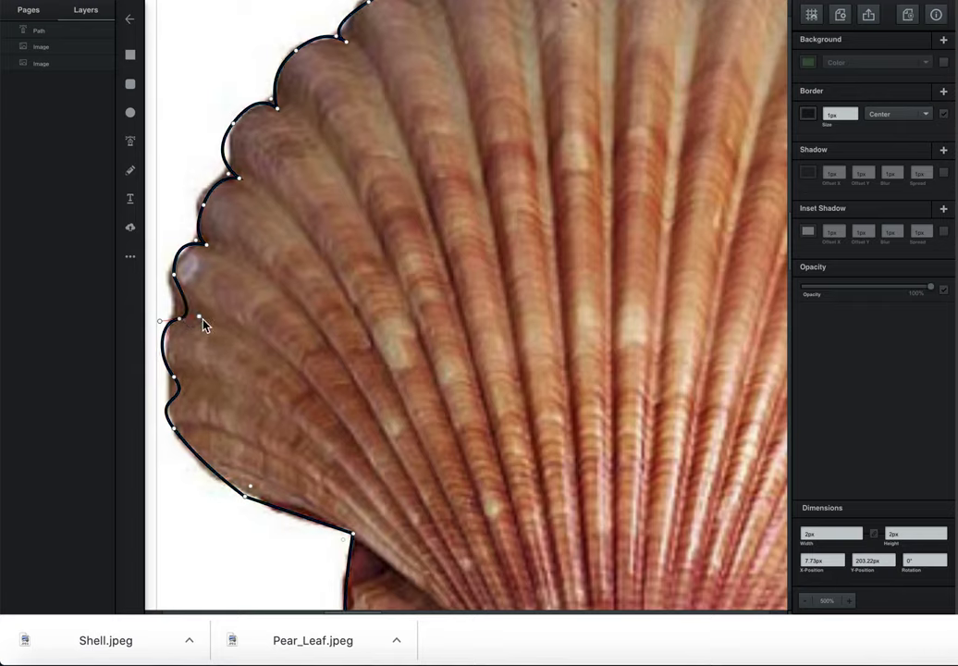
# - Adjust the notch point's handle and shift the point above it outward to follow the left-edge scallop
pyautogui.moveTo(199, 317); pyautogui.dragTo(166, 298)
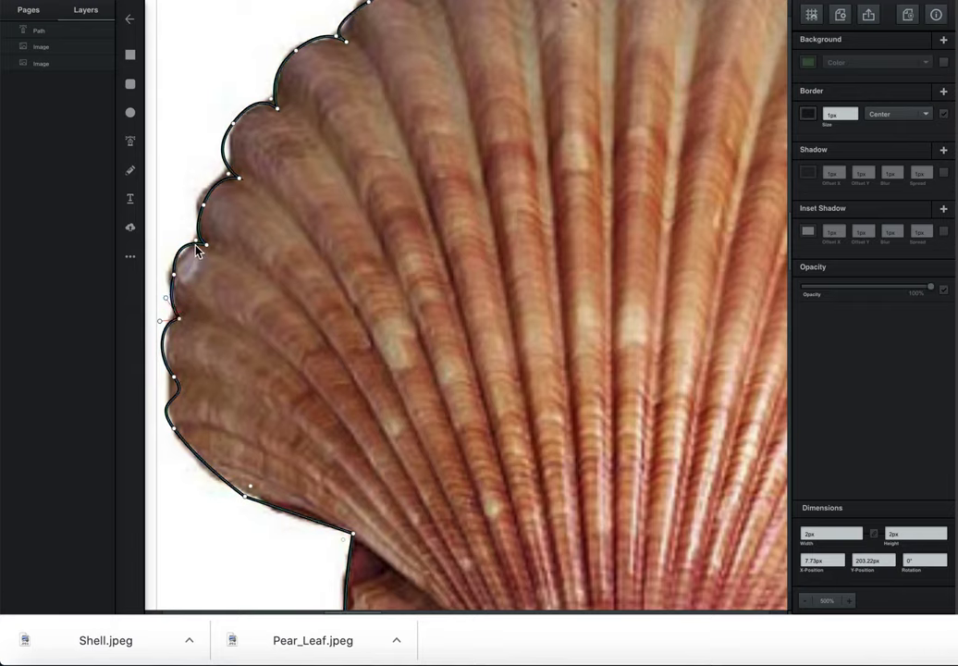
pyautogui.moveTo(174, 275)
pyautogui.mouseDown()
pyautogui.moveTo(163, 275)
pyautogui.moveTo(170, 282)
pyautogui.mouseUp()
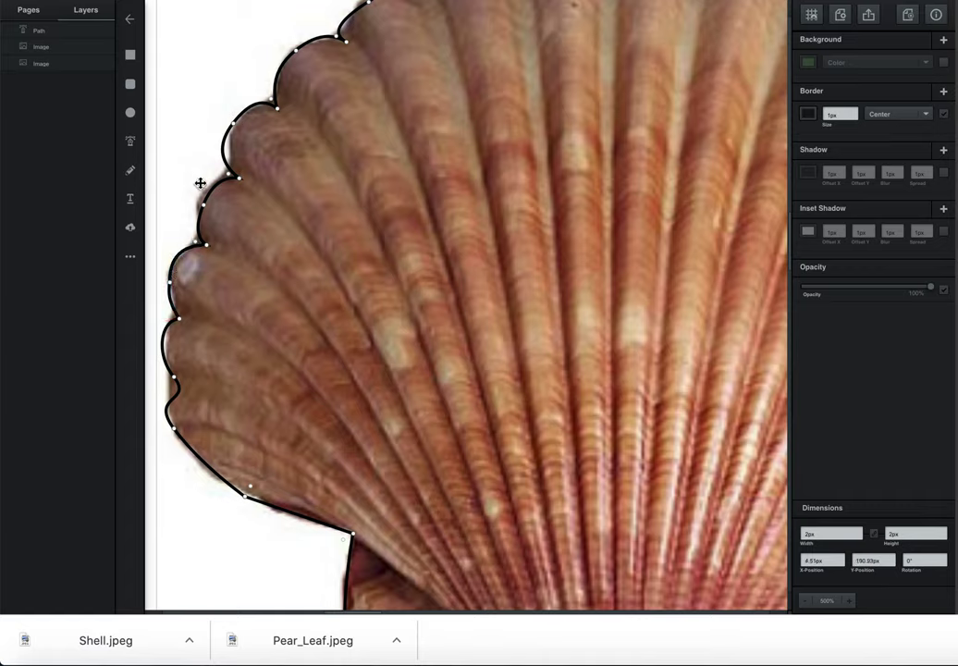
pyautogui.press('super+minus')
pyautogui.hotkey('ctrl', '-')
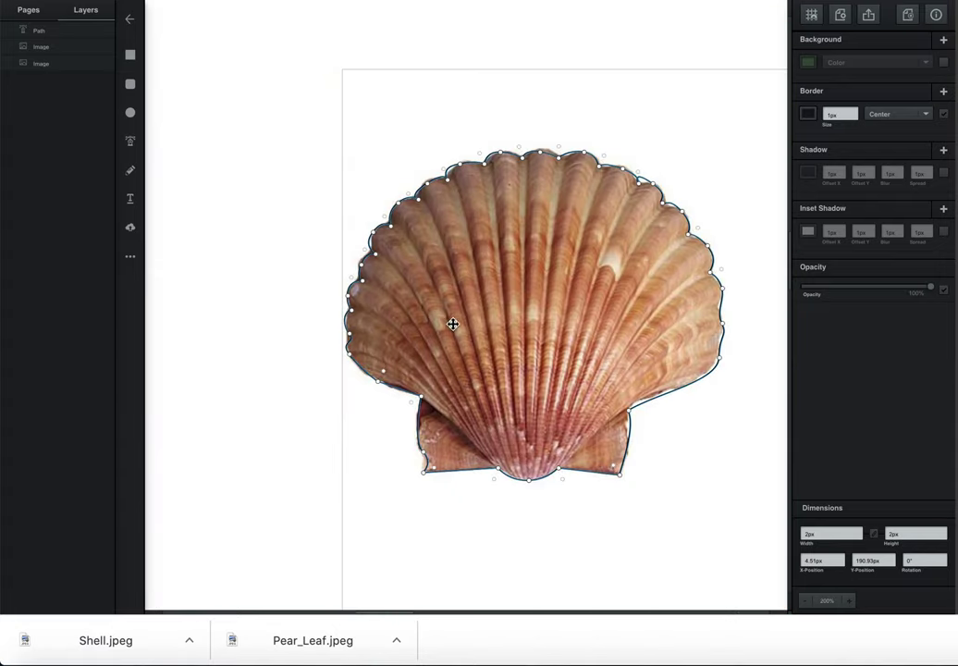
# - Draw a closed narrow wedge with the Pen tool along the groove left of the shell's center, tapering toward the hinge
pyautogui.click(131, 142)
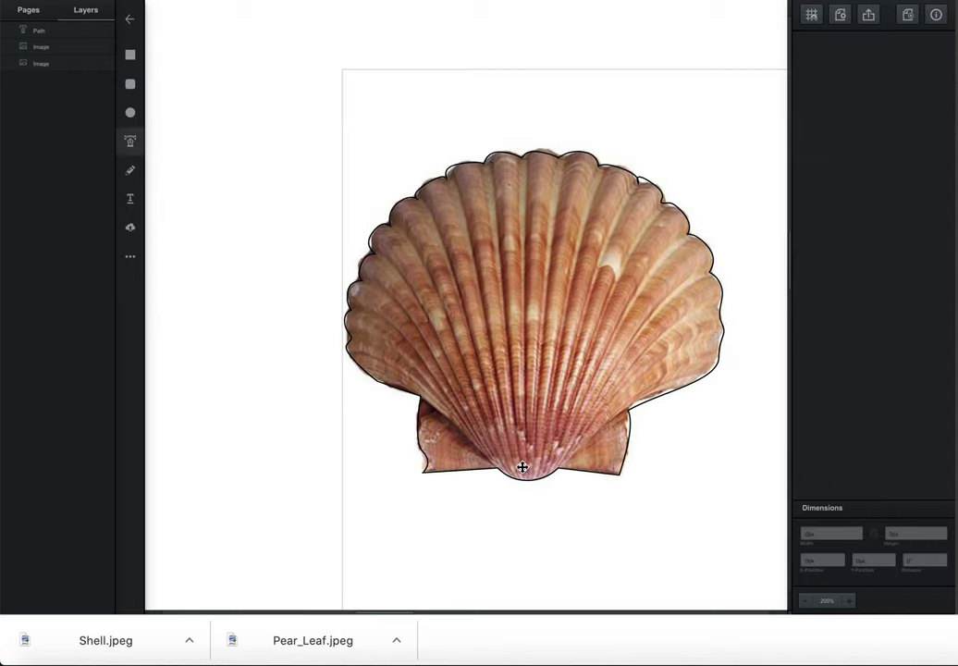
pyautogui.click(503, 423)
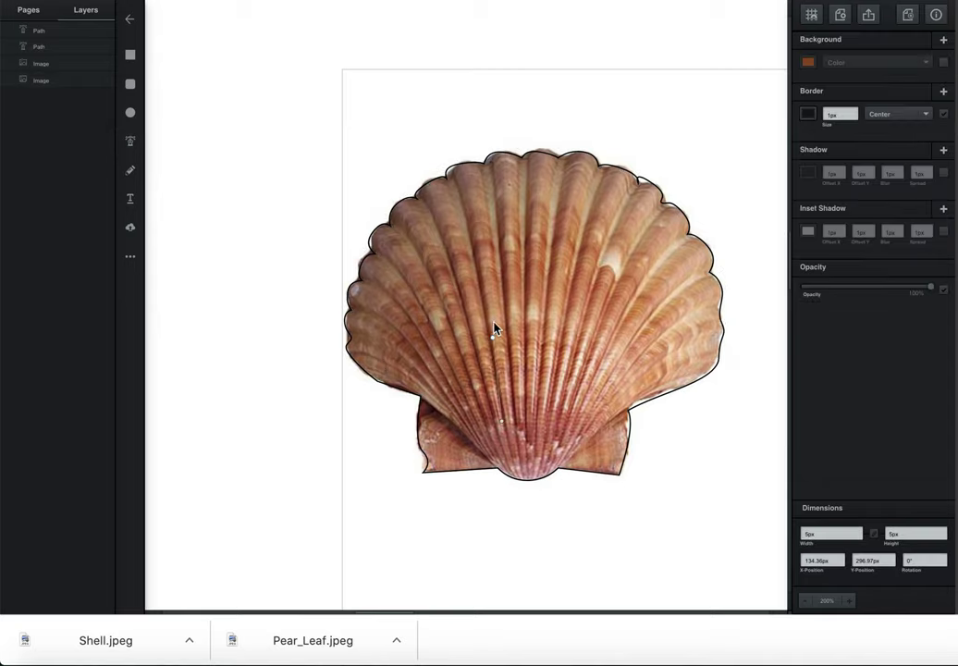
pyautogui.click(445, 197)
pyautogui.click(460, 188)
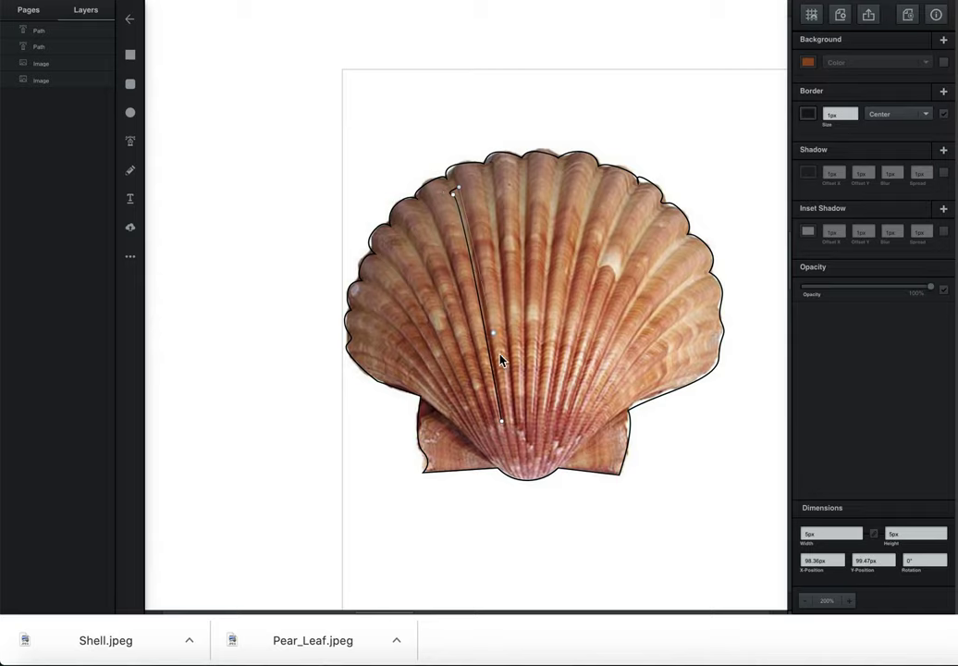
pyautogui.click(503, 425)
pyautogui.click(503, 425)
pyautogui.press('Escape')
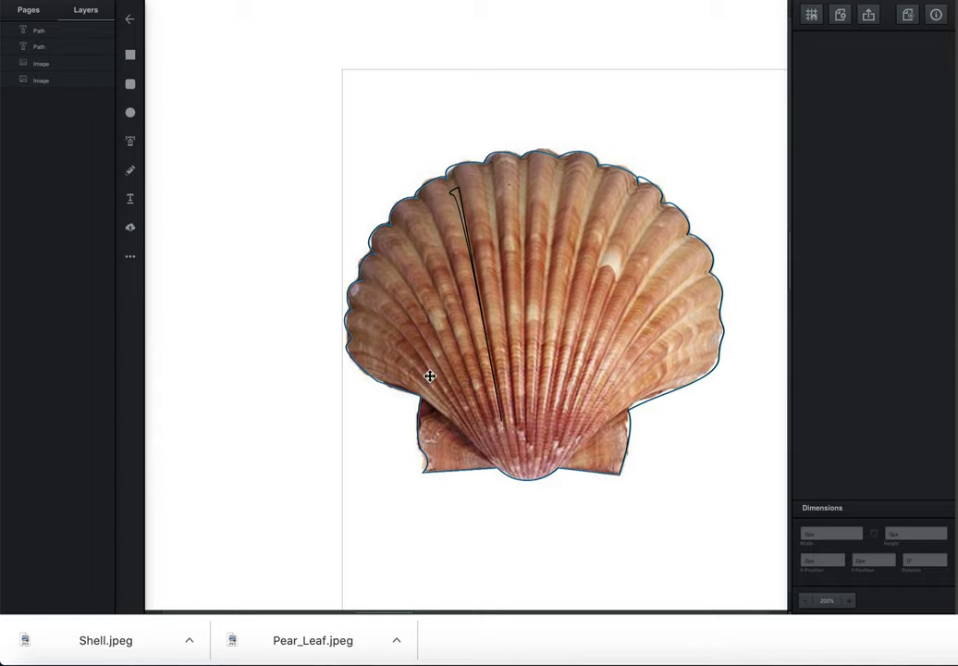
# - Lock and hide both image layers
pyautogui.click(92, 80)
pyautogui.click(105, 63)
pyautogui.click(105, 79)
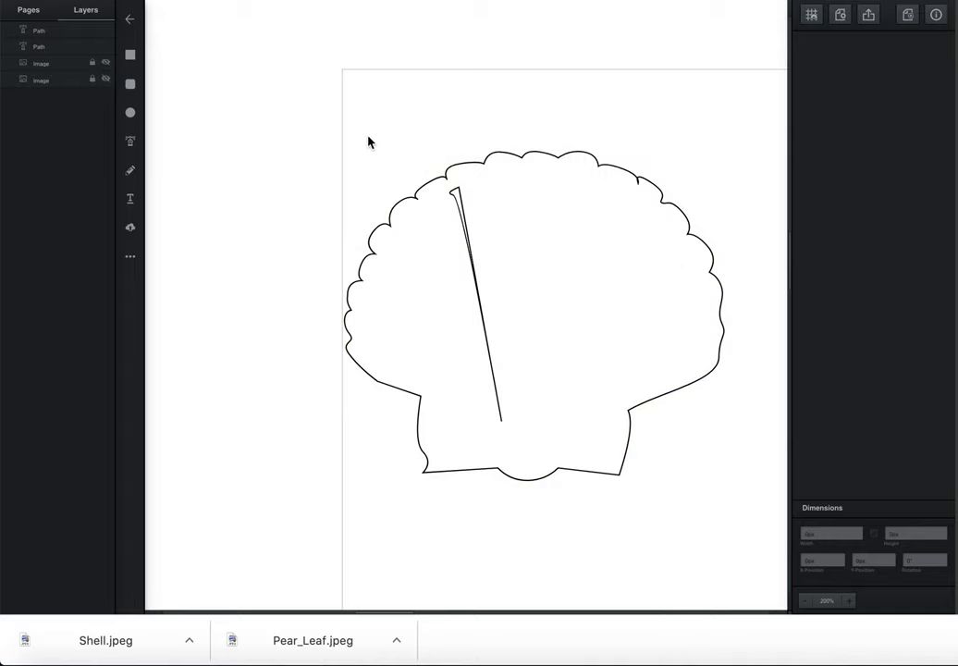
# - Remove the wedge's border and give it a solid black background fill
pyautogui.click(467, 212)
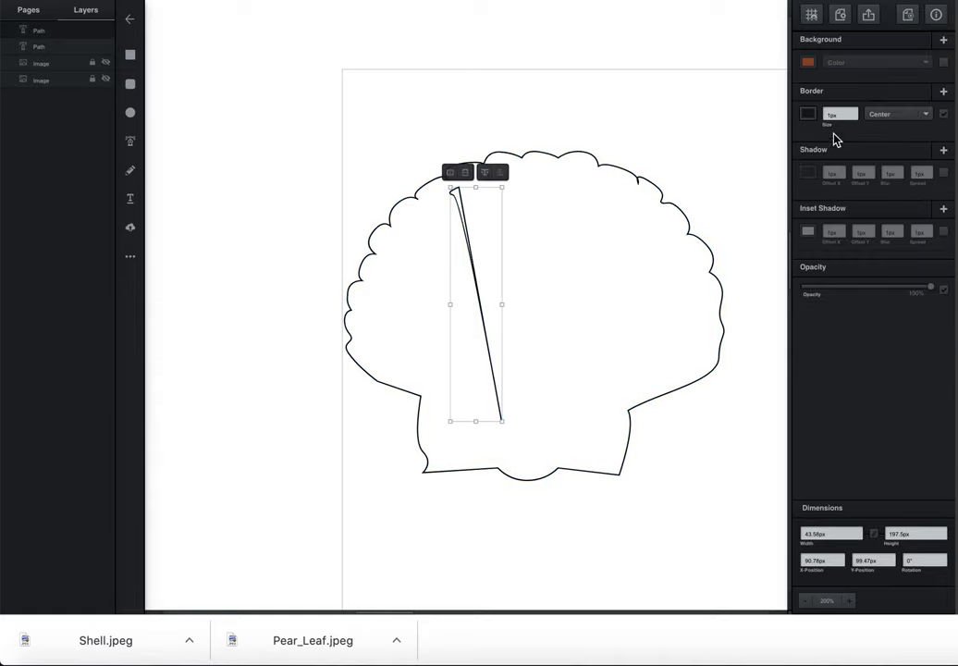
pyautogui.click(944, 114)
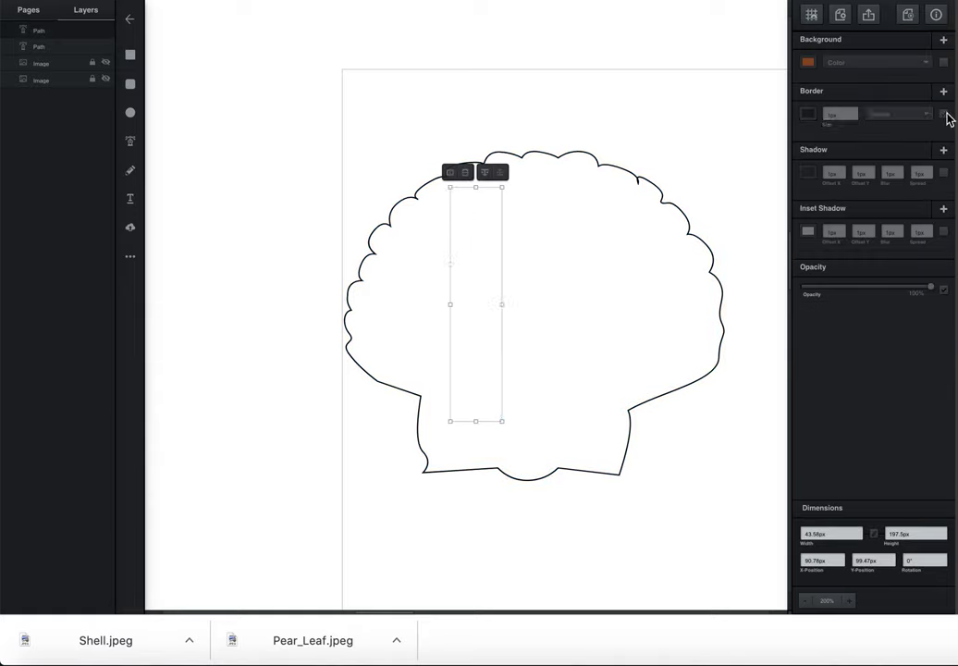
pyautogui.click(943, 62)
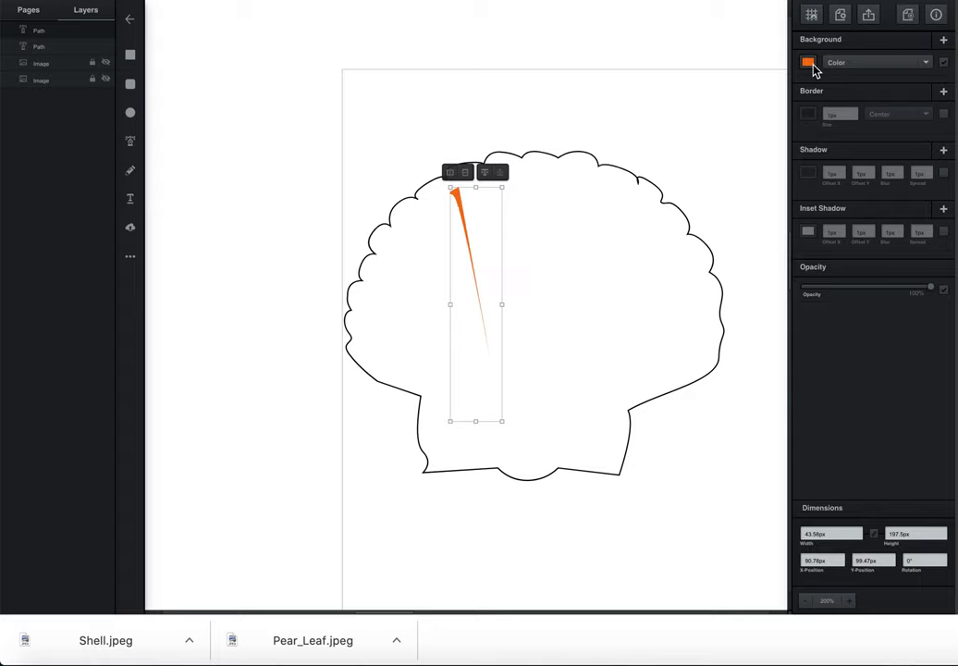
pyautogui.click(807, 62)
pyautogui.moveTo(691, 102); pyautogui.dragTo(656, 118)
pyautogui.click(347, 155)
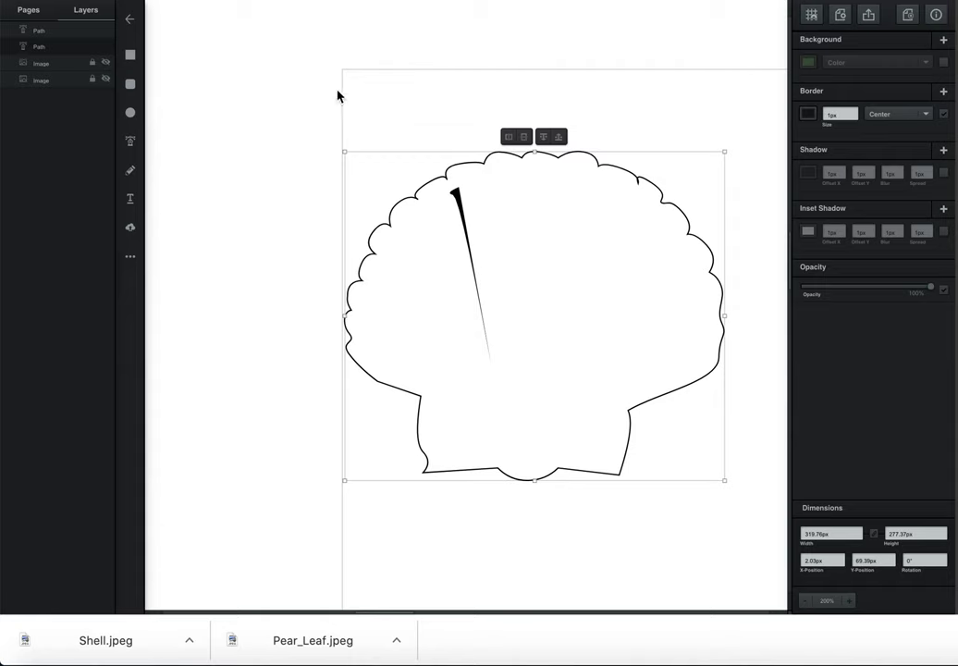
# - Show the shell image again and fit a duplicate of the wedge into the next groove left, rotated to about 354°
pyautogui.click(106, 64)
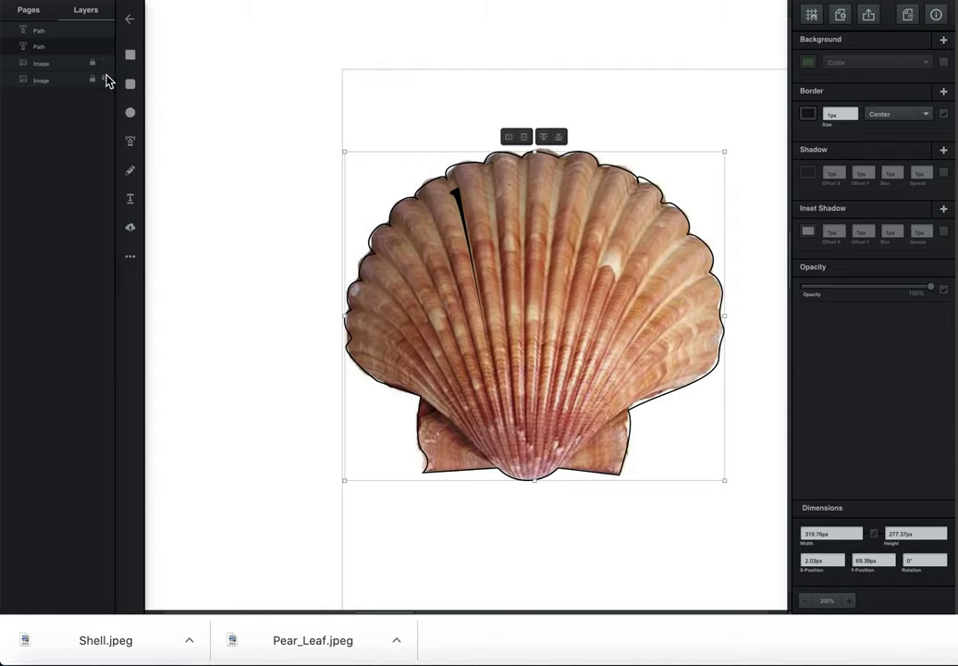
pyautogui.click(458, 198)
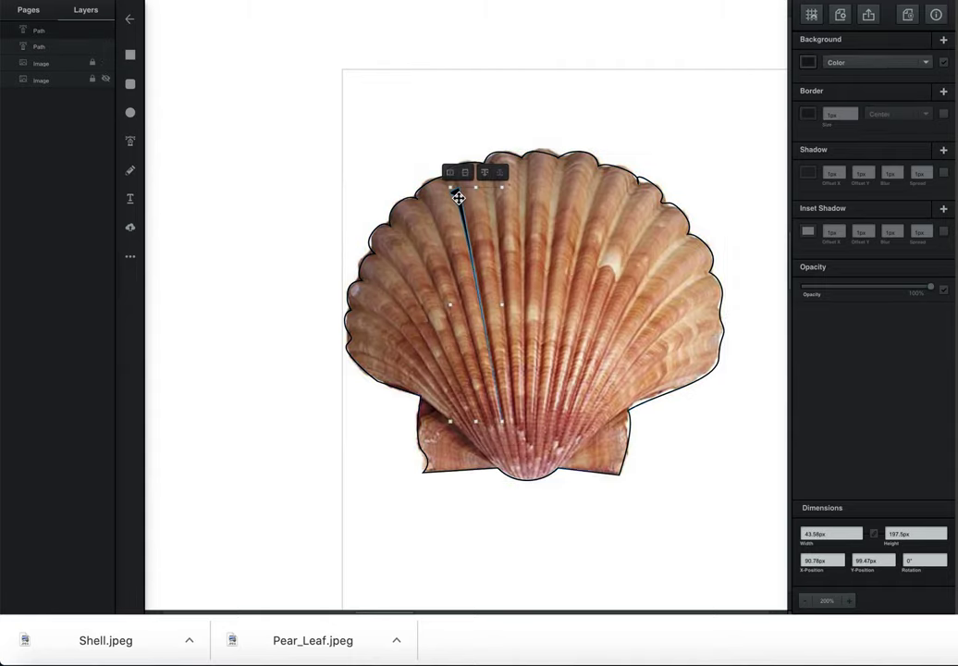
pyautogui.rightClick(457, 198)
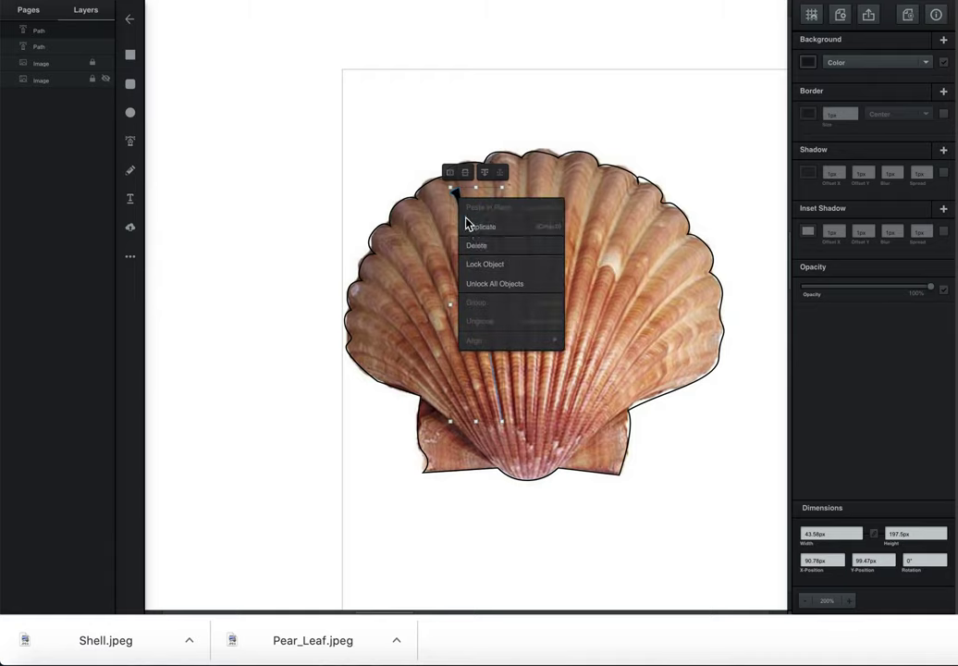
pyautogui.click(473, 230)
pyautogui.moveTo(474, 229); pyautogui.dragTo(410, 227)
pyautogui.press('Right')
pyautogui.press('Right')
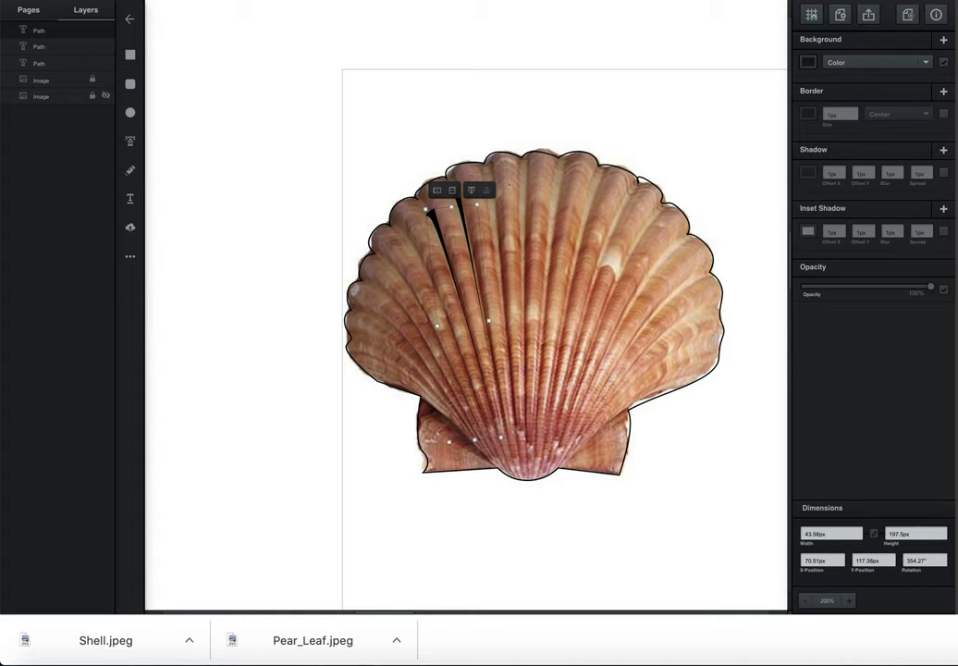
# - Duplicate the second wedge and fit the copy into the third groove to its left, rotated to about 346°
pyautogui.press('super+d')
pyautogui.hotkey('shift', 'Left')
pyautogui.hotkey('shift', 'Left')
pyautogui.hotkey('shift', 'Left')
pyautogui.click(413, 202)
pyautogui.click(414, 203)
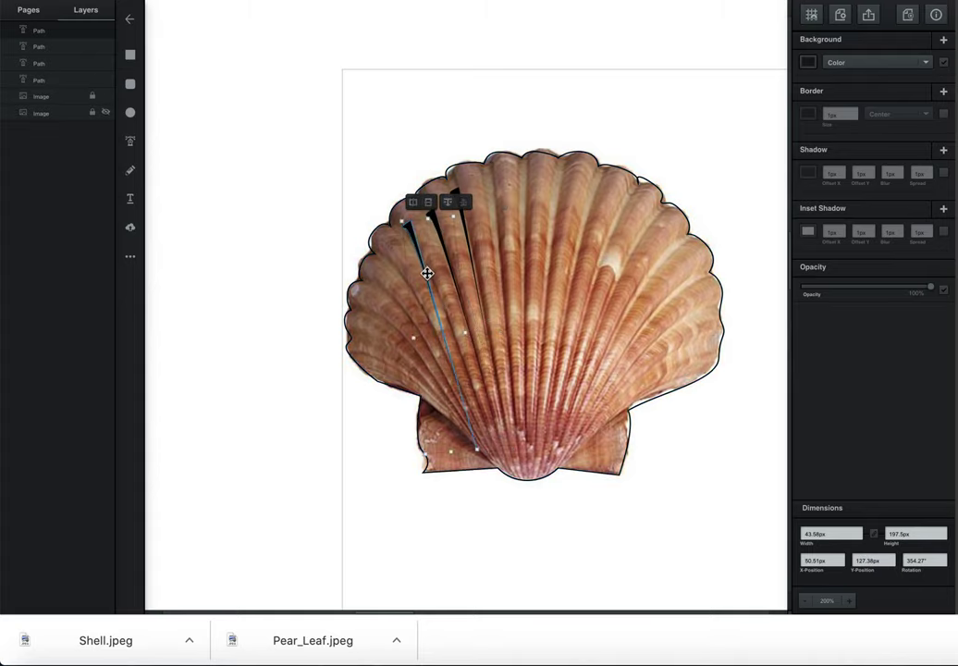
pyautogui.moveTo(394, 216)
pyautogui.mouseDown()
pyautogui.moveTo(379, 220)
pyautogui.moveTo(381, 229)
pyautogui.mouseUp()
pyautogui.press('Right')
pyautogui.press('Right')
pyautogui.press('Right')
pyautogui.press('Right')
pyautogui.press('Right')
pyautogui.press('Right')
pyautogui.press('Right')
pyautogui.press('Right')
pyautogui.press('Right')
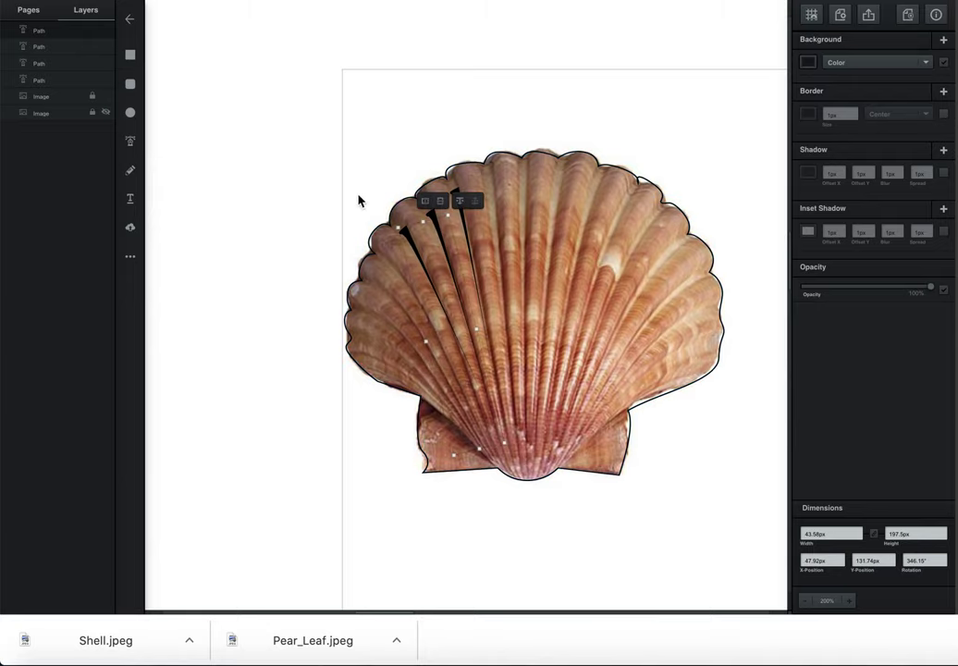
pyautogui.click(253, 186)
# - Add two more wedge duplicates in the next two grooves down the shell's left side, rotated to about 342° and 335°
pyautogui.click(419, 260)
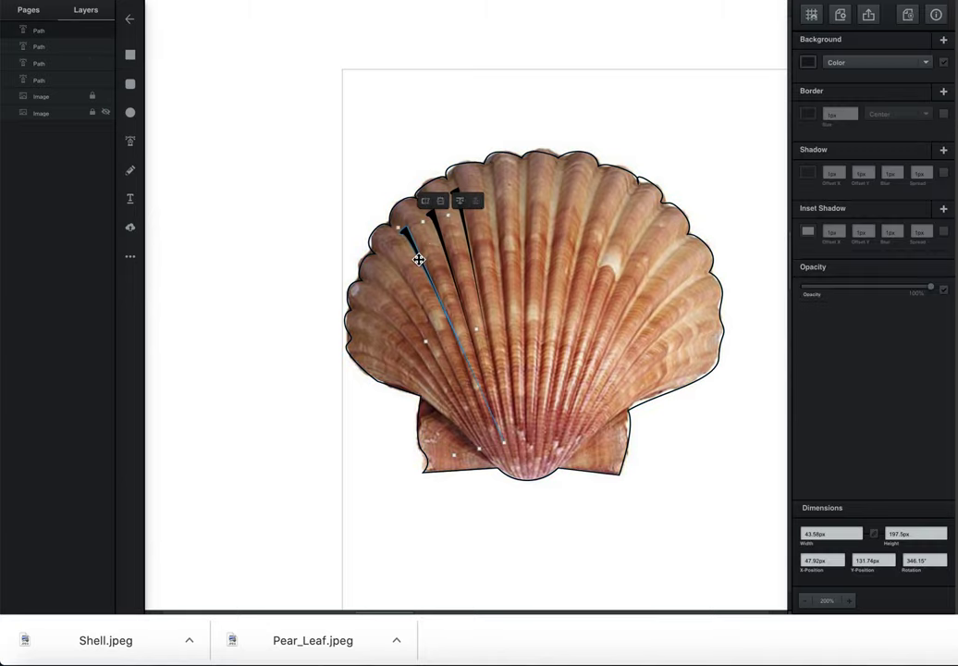
pyautogui.hotkey('ctrl', 'd')
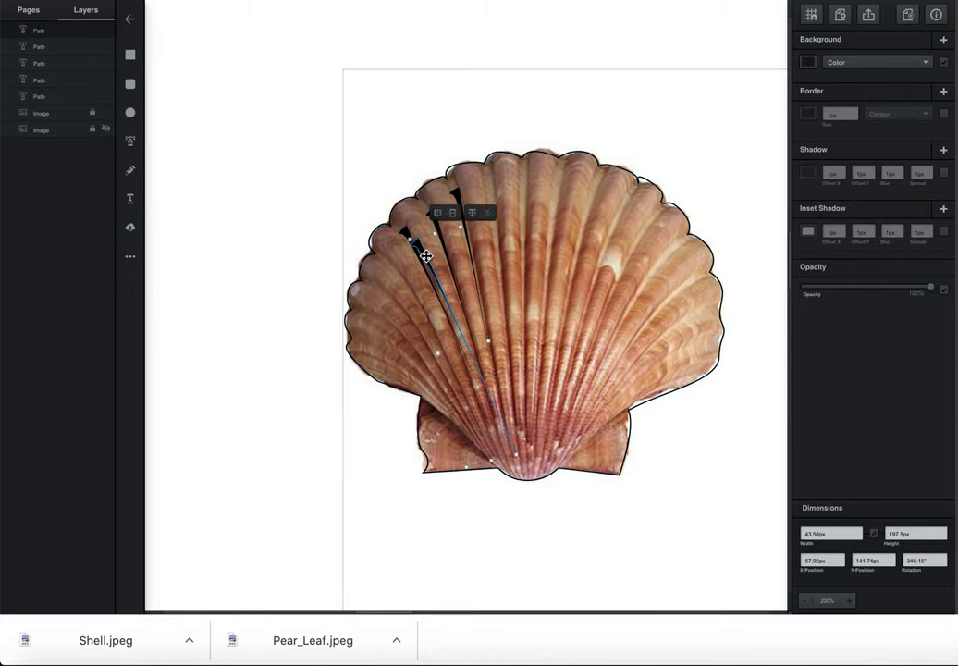
pyautogui.moveTo(426, 256); pyautogui.dragTo(381, 262)
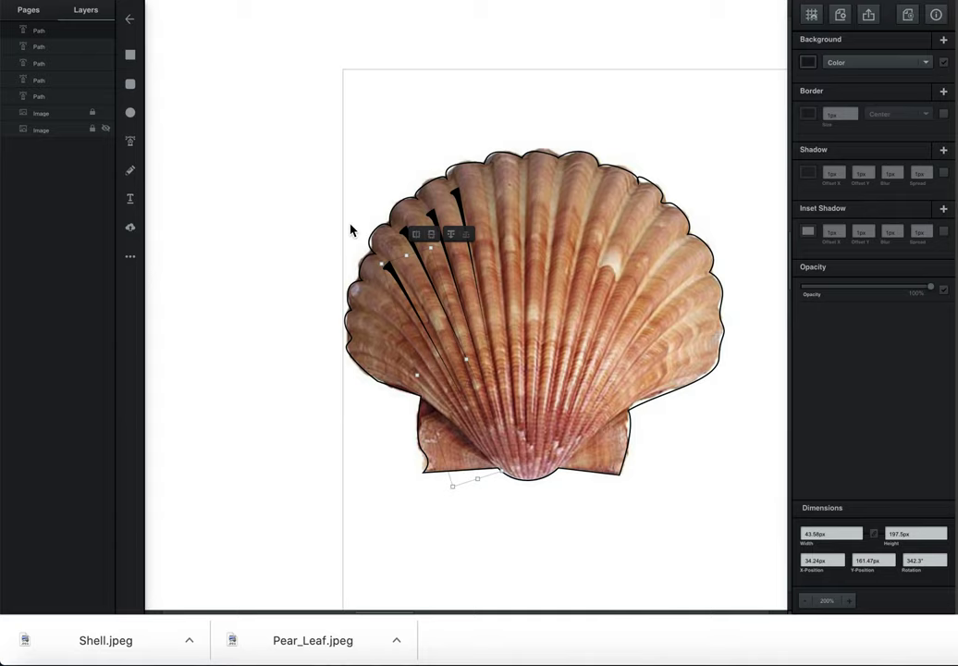
pyautogui.hotkey('ctrl', 'd')
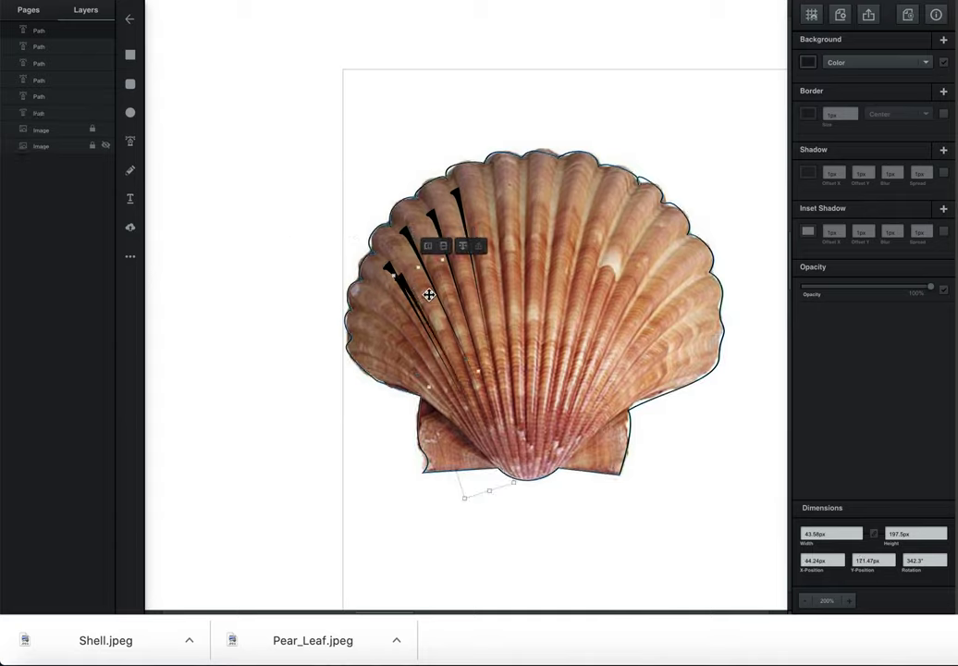
pyautogui.moveTo(406, 293); pyautogui.dragTo(363, 296)
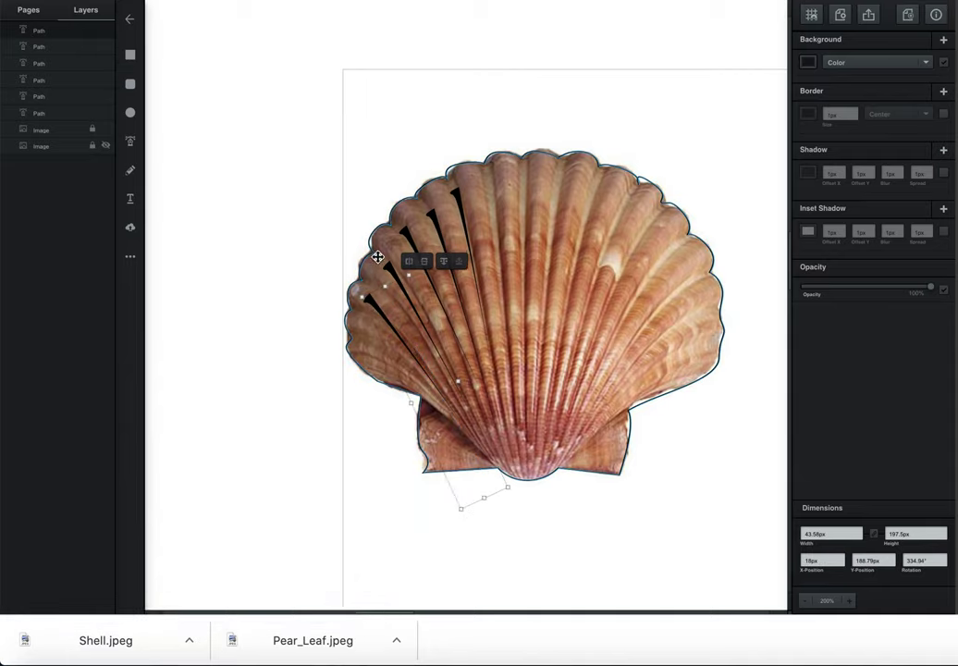
pyautogui.click(269, 217)
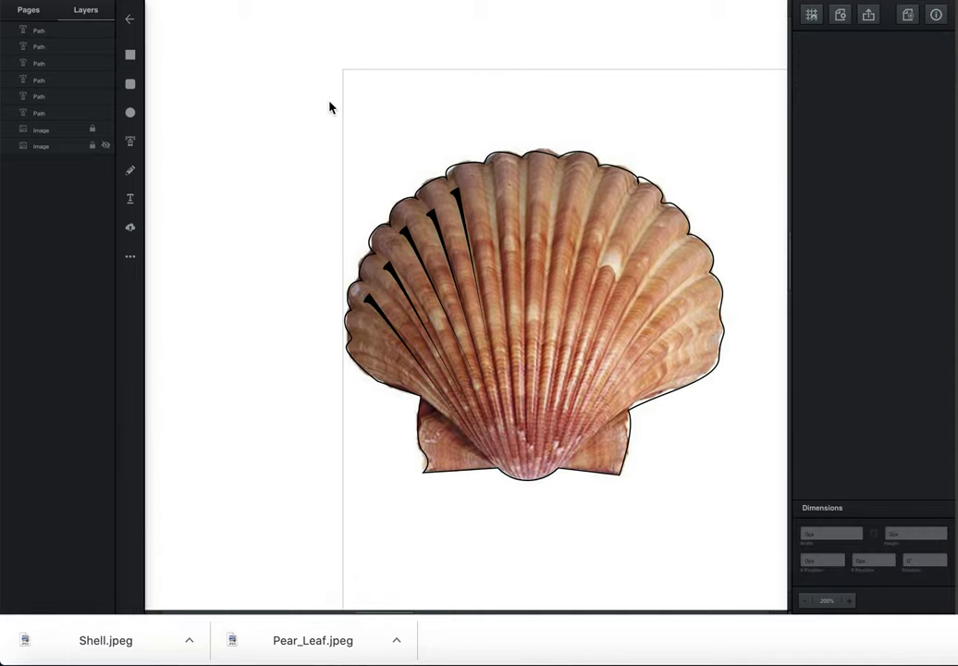
# - Hide the shell image, show the leaf image layer, and select the original wedge nearest the shell's center
pyautogui.click(105, 130)
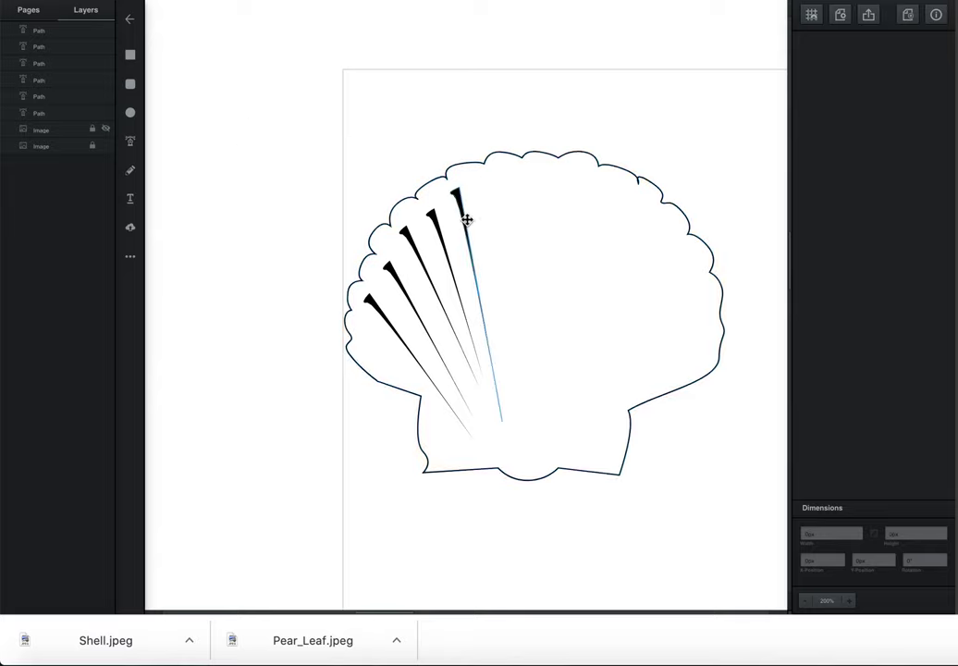
pyautogui.click(526, 228)
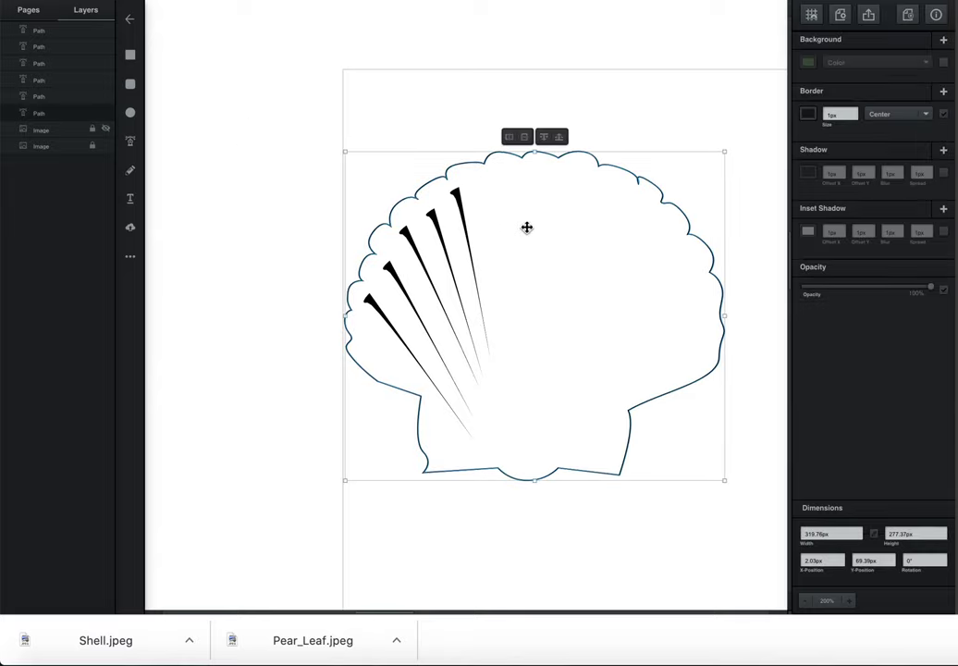
pyautogui.click(468, 232)
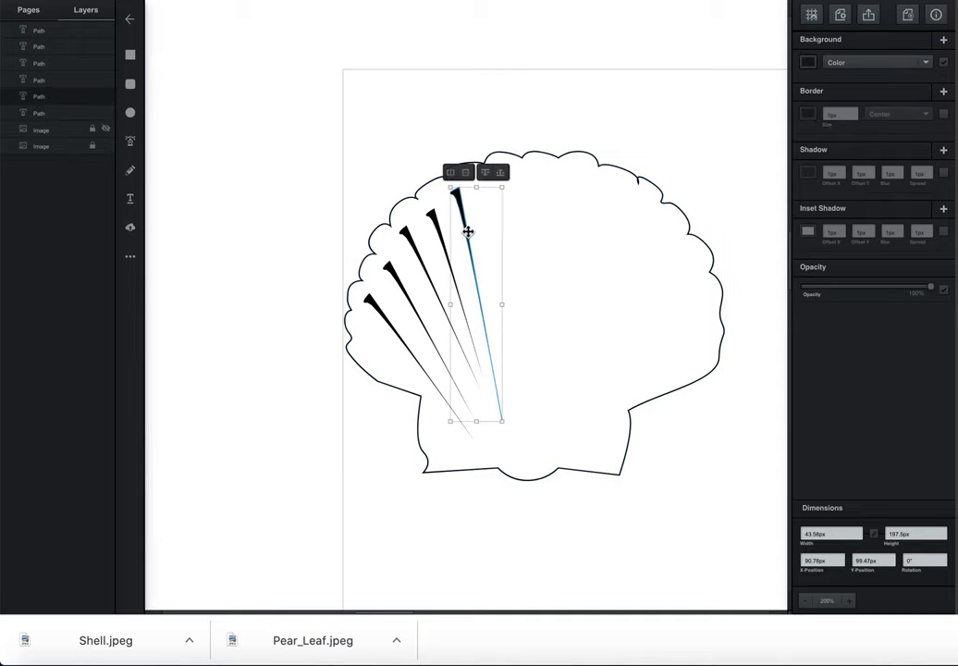
# - Duplicate the wedge nearest the shell's center and fit the copy into the next groove right, 213.5 px tall and rotated to 4°
pyautogui.press('super+d')
pyautogui.hotkey('shift', 'Right')
pyautogui.hotkey('shift', 'Right')
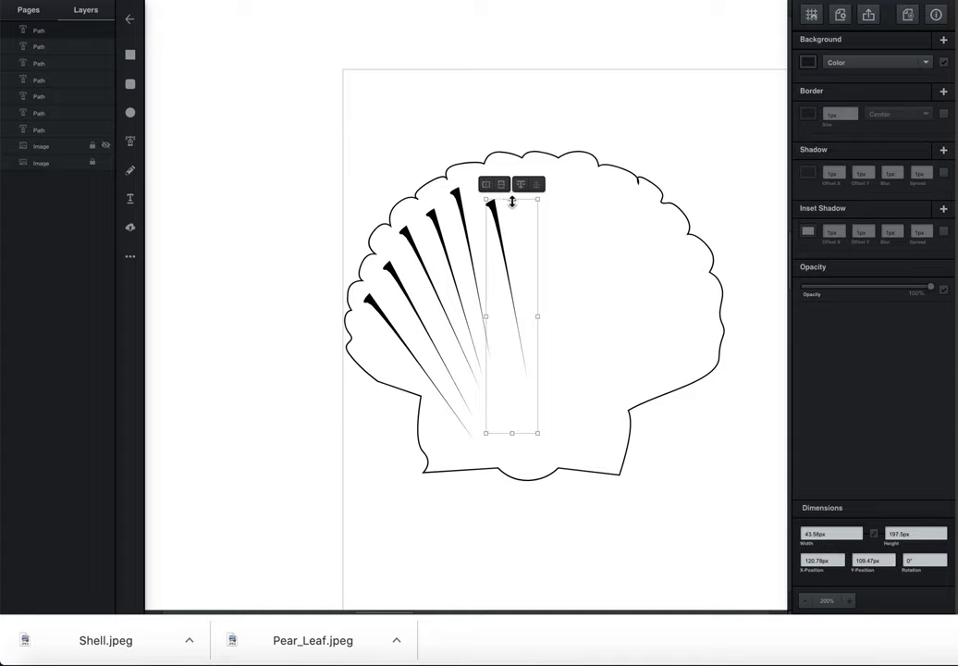
pyautogui.moveTo(513, 201)
pyautogui.mouseDown()
pyautogui.moveTo(508, 180)
pyautogui.moveTo(488, 164)
pyautogui.mouseUp()
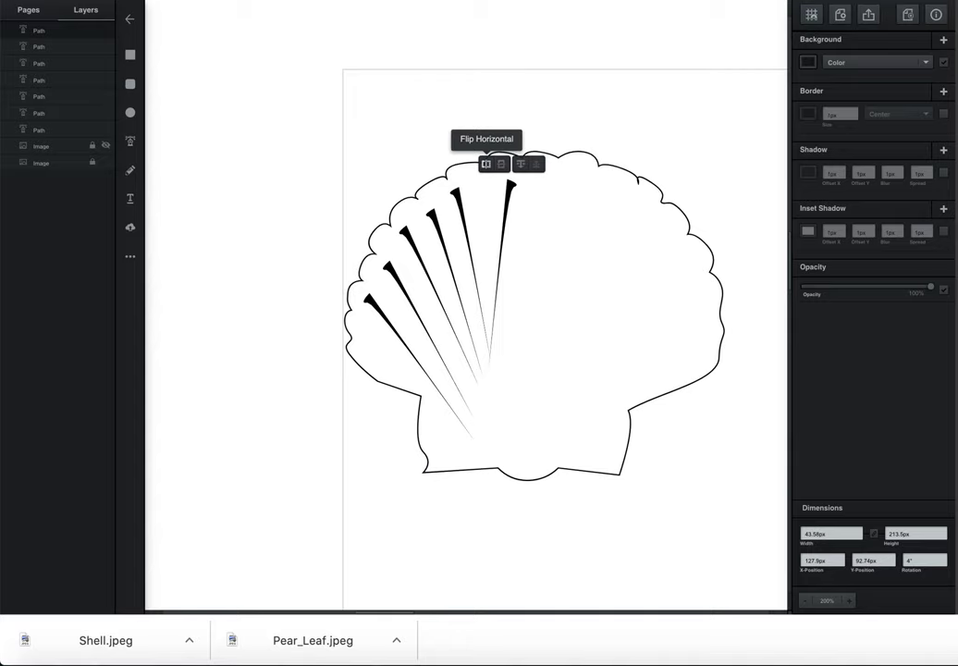
pyautogui.click(486, 164)
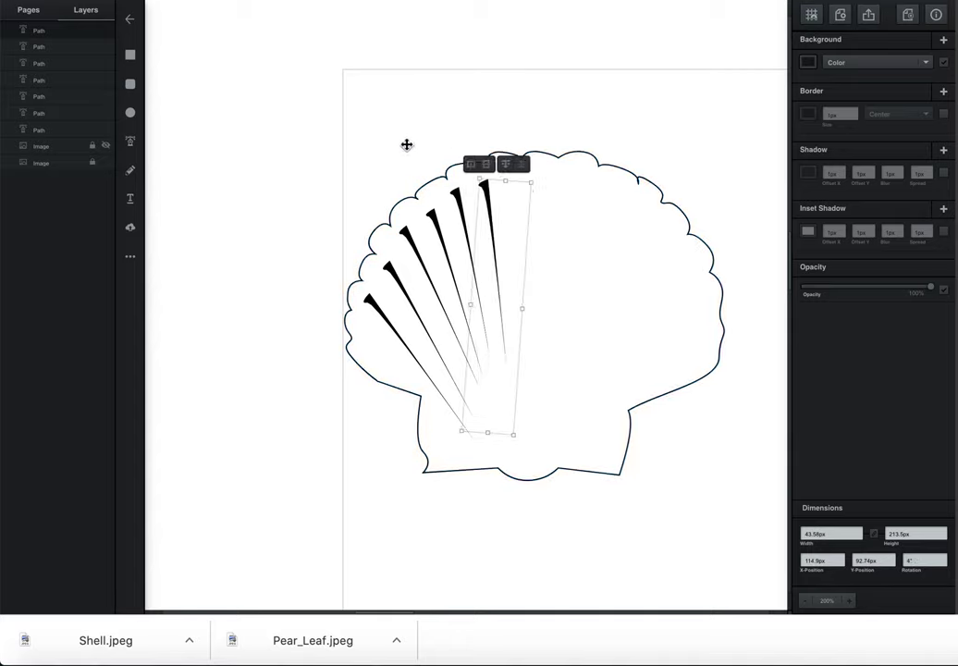
pyautogui.click(345, 140)
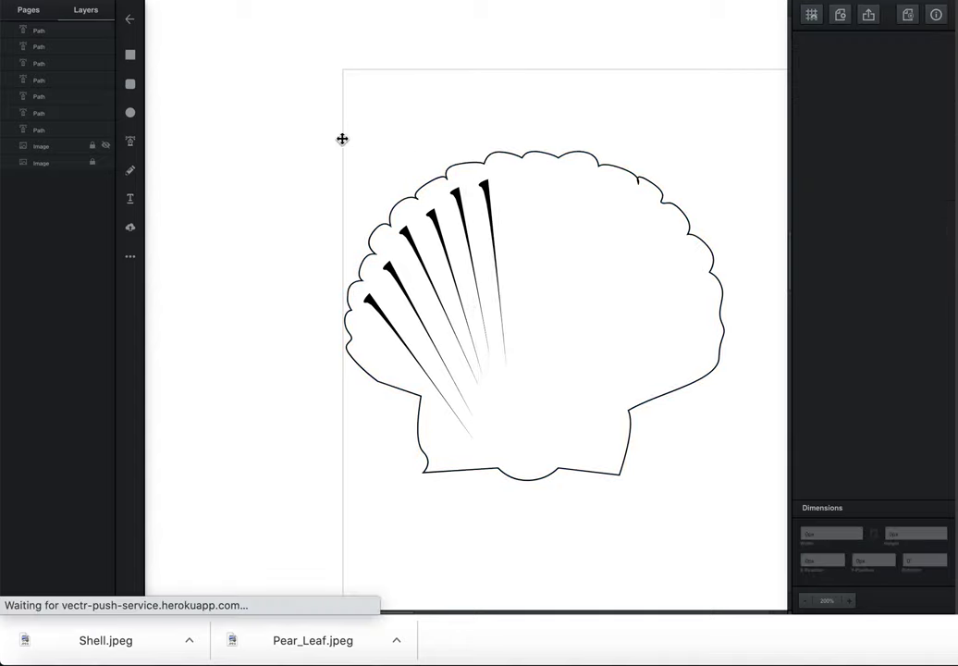
# - Shorten the lowest wedge on the shell's left side so its thin tip ends higher
pyautogui.click(447, 401)
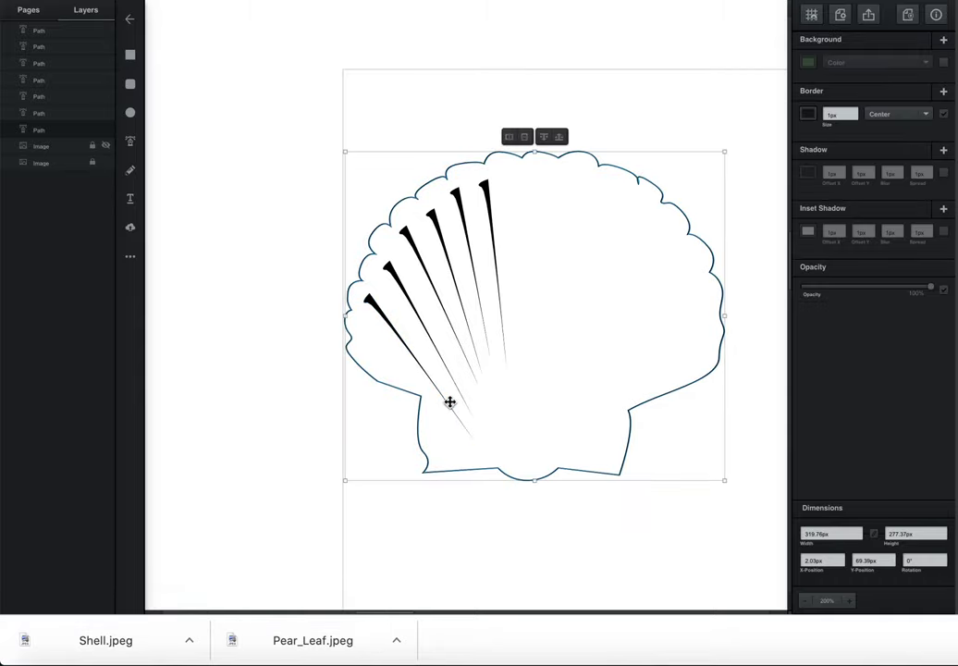
pyautogui.click(300, 409)
pyautogui.click(381, 316)
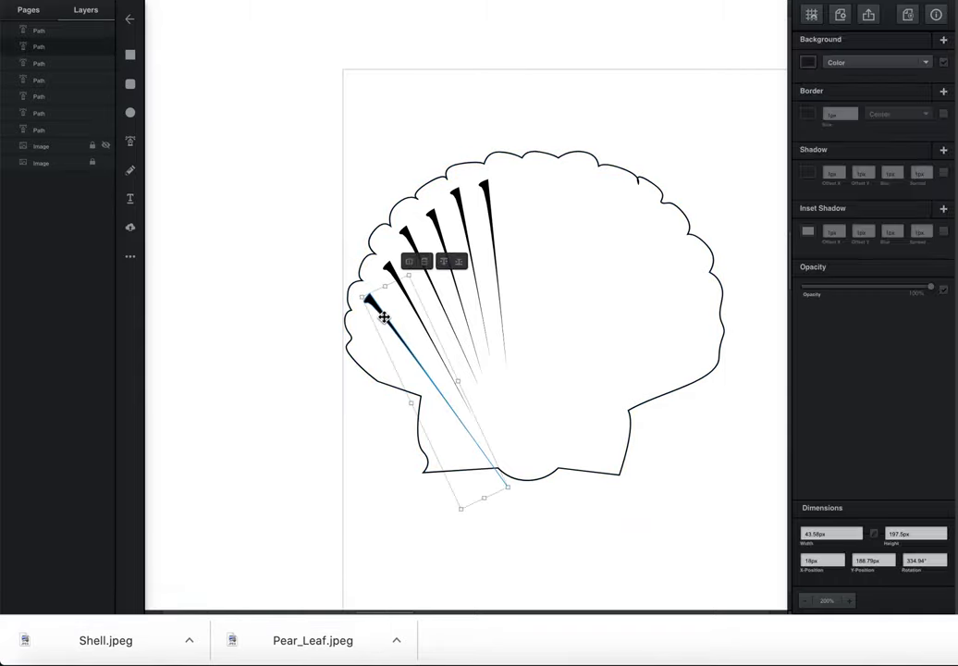
pyautogui.moveTo(483, 498); pyautogui.dragTo(462, 460)
pyautogui.click(211, 214)
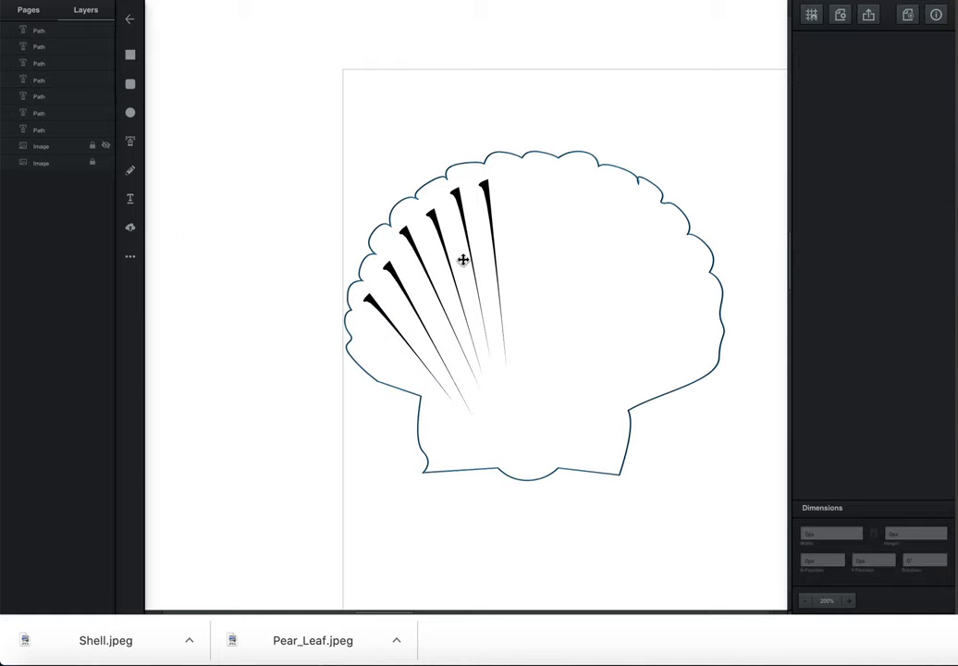
# - Lock the shell outline path and make a horizontally flipped duplicate of all six wedges
pyautogui.click(555, 250)
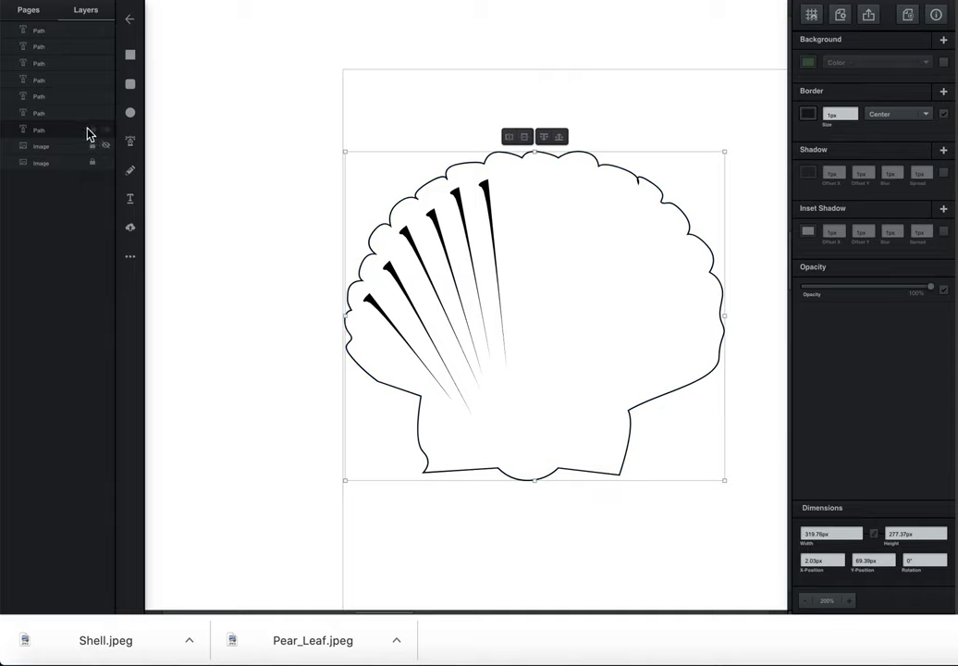
pyautogui.click(291, 182)
pyautogui.moveTo(400, 245); pyautogui.dragTo(571, 458)
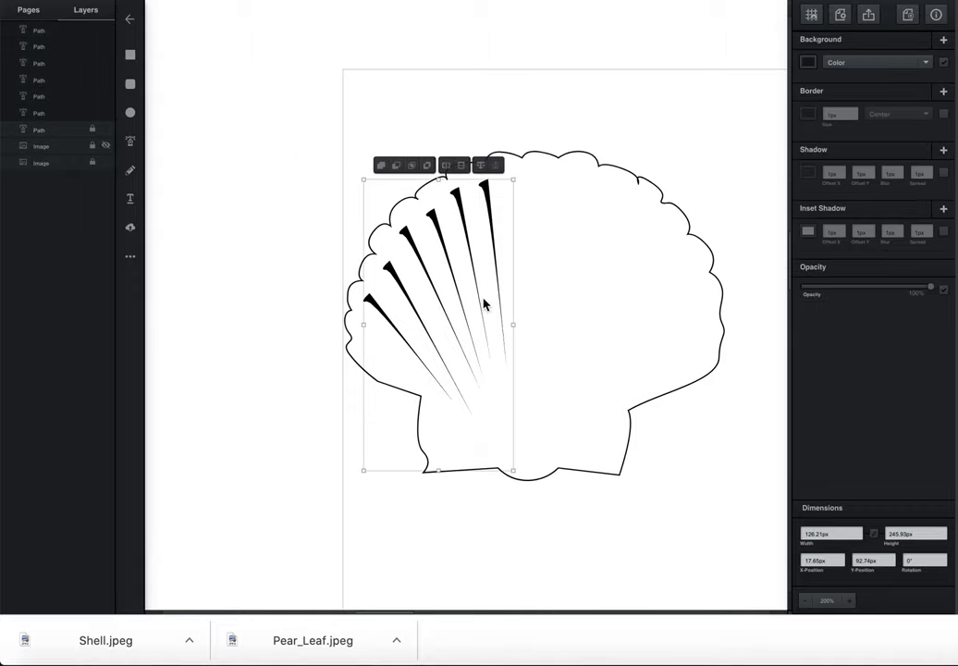
pyautogui.hotkey('ctrl', 'd')
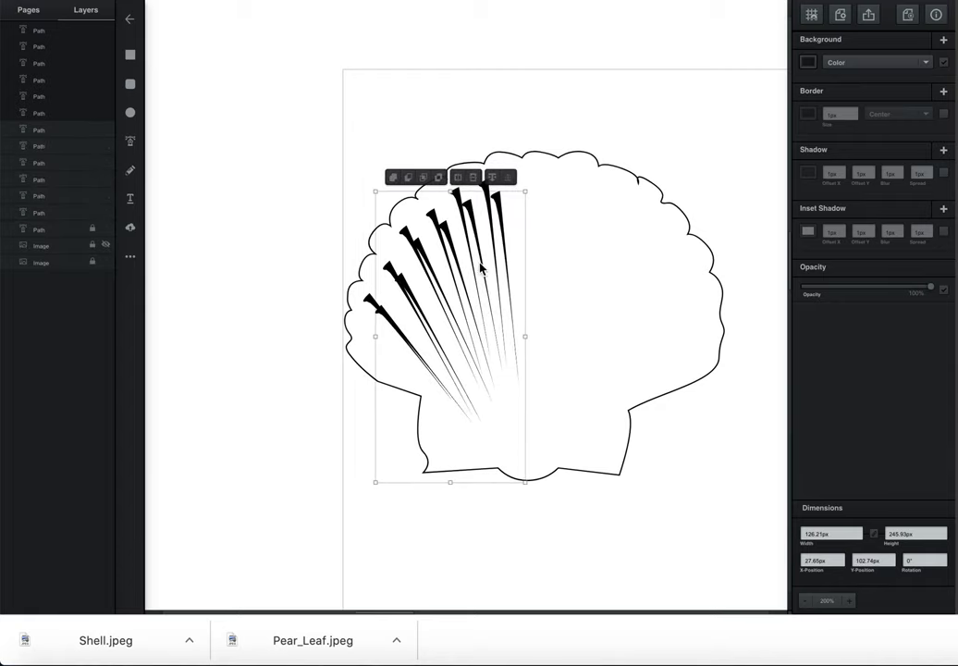
pyautogui.click(459, 177)
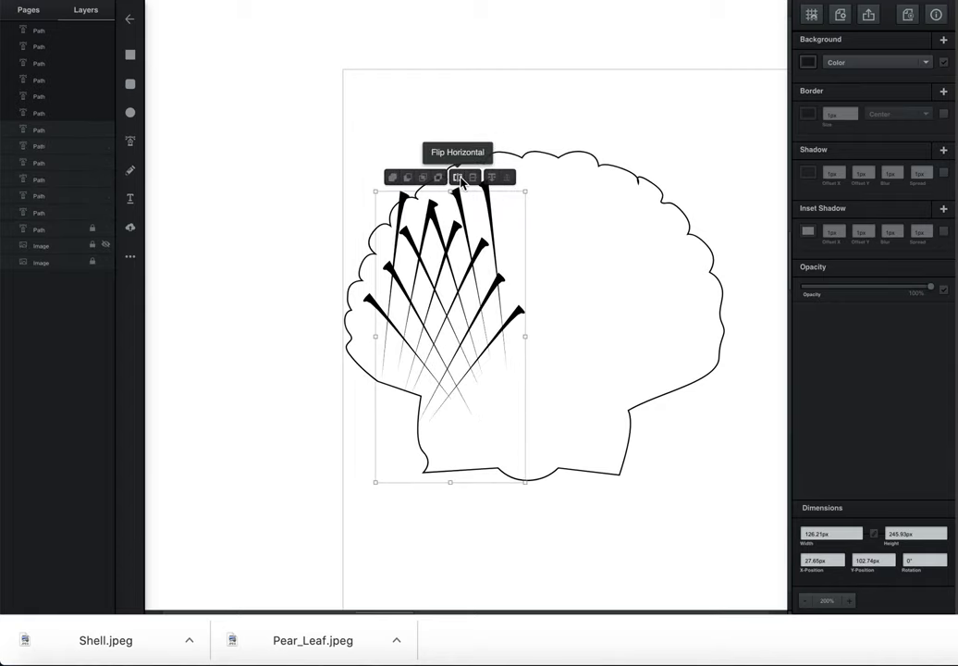
# - Move the flipped wedge set to X 177.65 px on the shell's right half, level with the original wedges
pyautogui.hotkey('shift', 'Right')
pyautogui.hotkey('shift', 'Right')
pyautogui.hotkey('shift', 'Right')
pyautogui.hotkey('shift', 'Right')
pyautogui.hotkey('shift', 'Right')
pyautogui.hotkey('shift', 'Right')
pyautogui.hotkey('shift', 'Right')
pyautogui.hotkey('shift', 'Right')
pyautogui.hotkey('shift', 'Right')
pyautogui.hotkey('shift', 'Right')
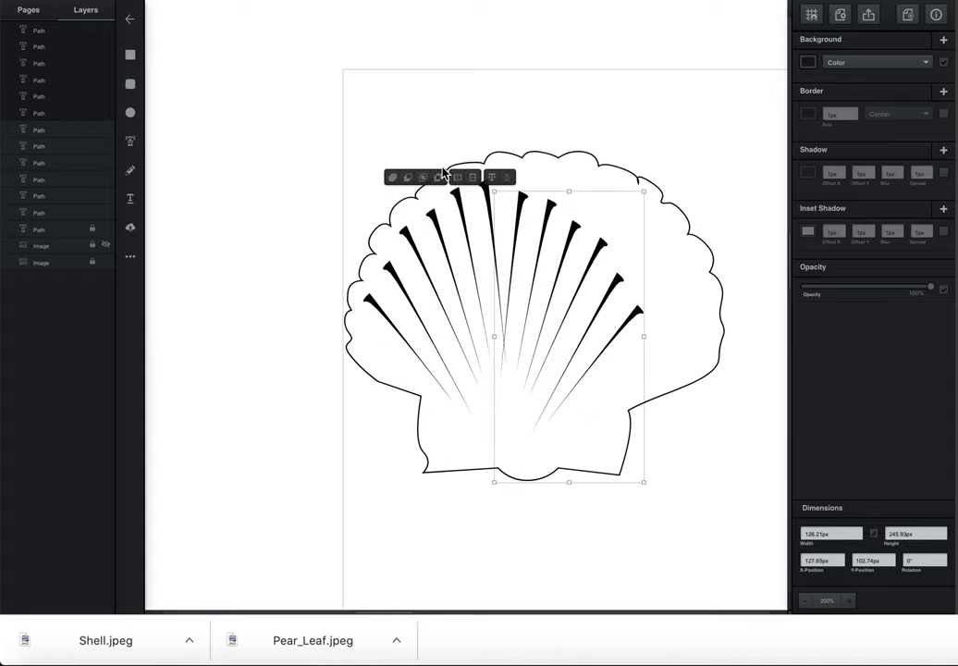
pyautogui.hotkey('shift', 'Right')
pyautogui.hotkey('shift', 'Right')
pyautogui.hotkey('shift', 'Right')
pyautogui.hotkey('shift', 'Right')
pyautogui.hotkey('shift', 'Right')
pyautogui.hotkey('shift', 'Right')
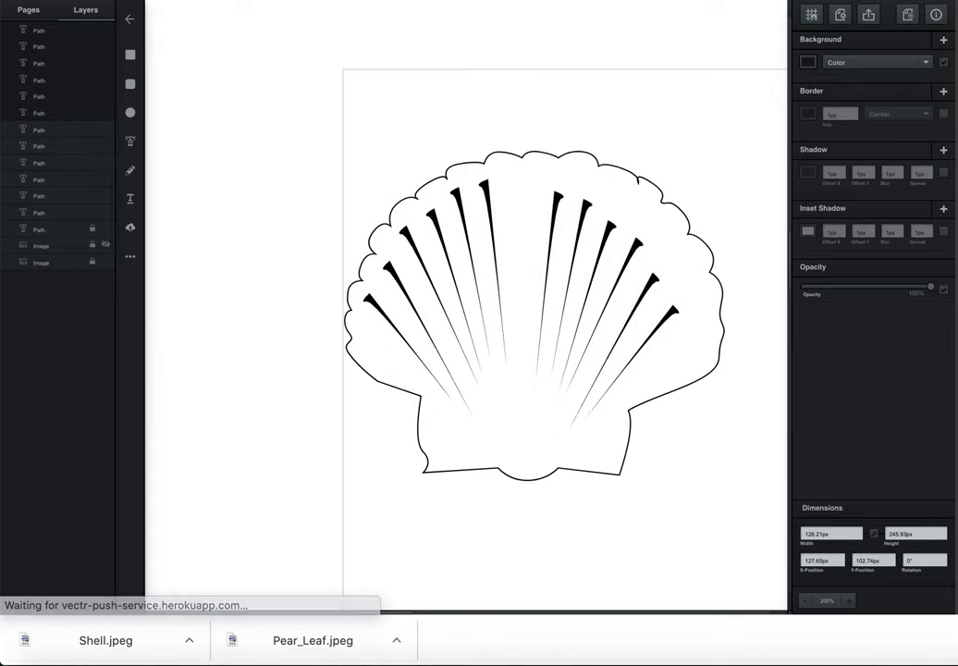
pyautogui.hotkey('shift', 'Up')
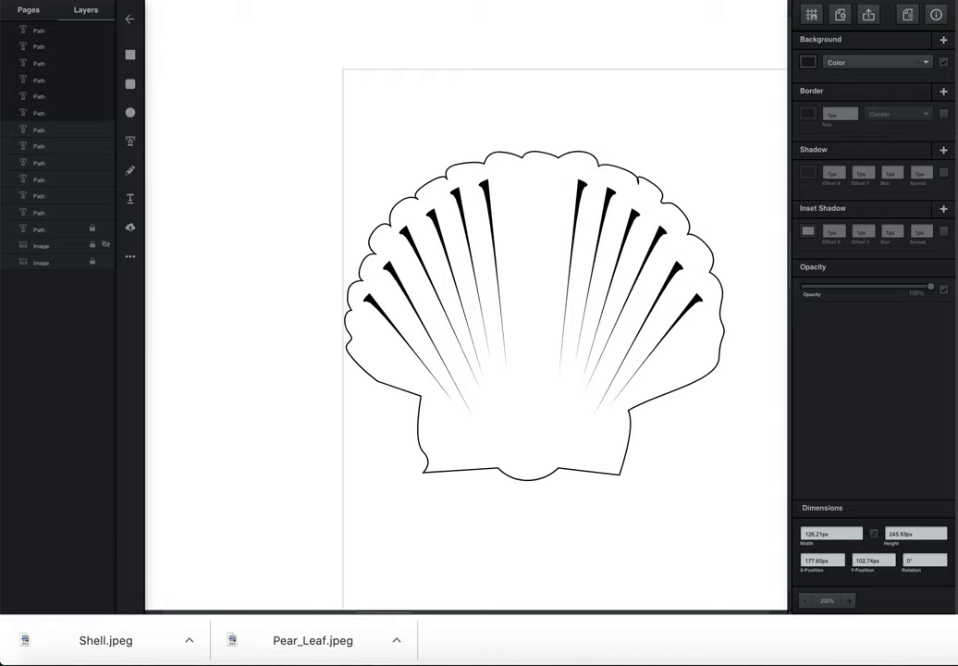
pyautogui.click(268, 70)
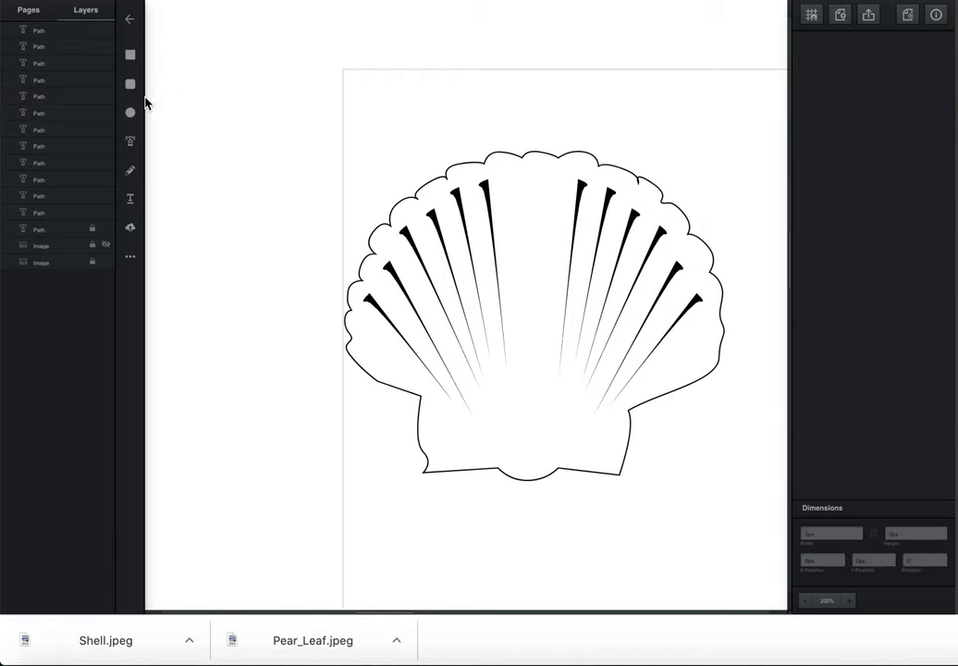
# - Show the shell image again and trace the dark gap above the lower-left ear as a closed Pen tool shape
pyautogui.click(104, 246)
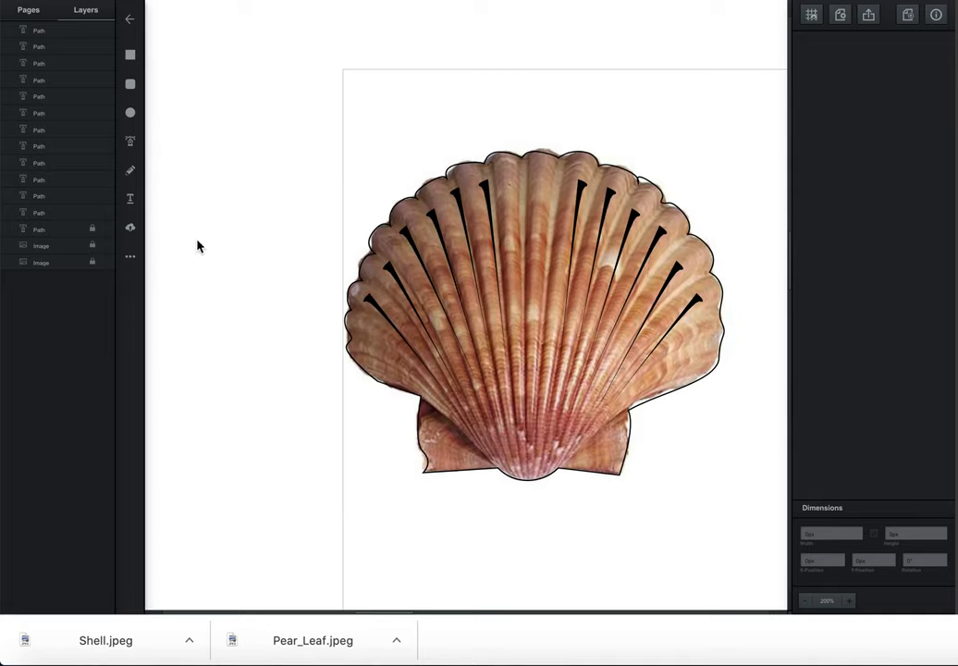
pyautogui.click(131, 142)
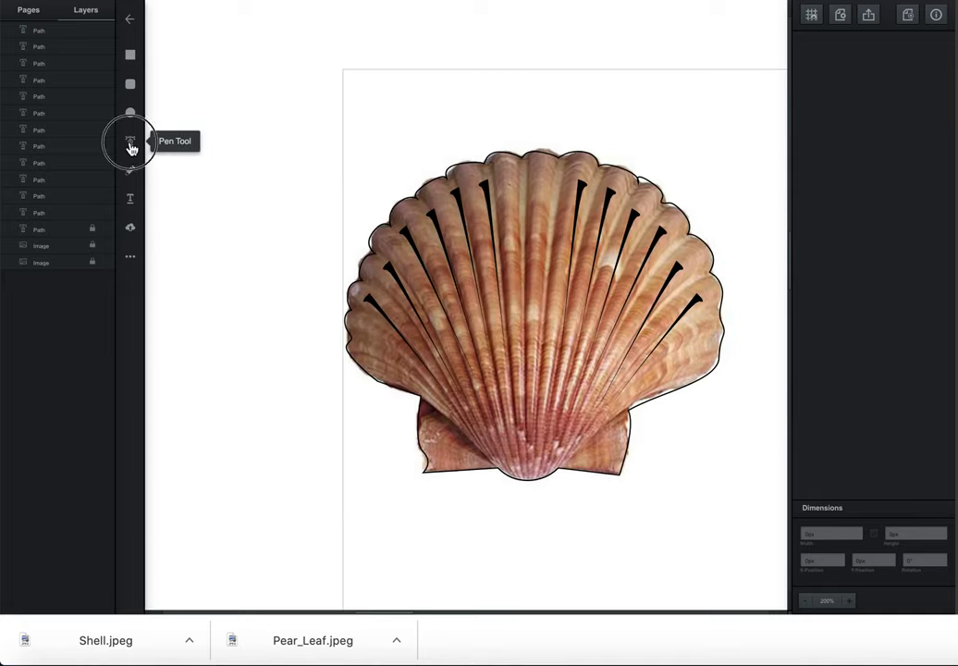
pyautogui.click(427, 401)
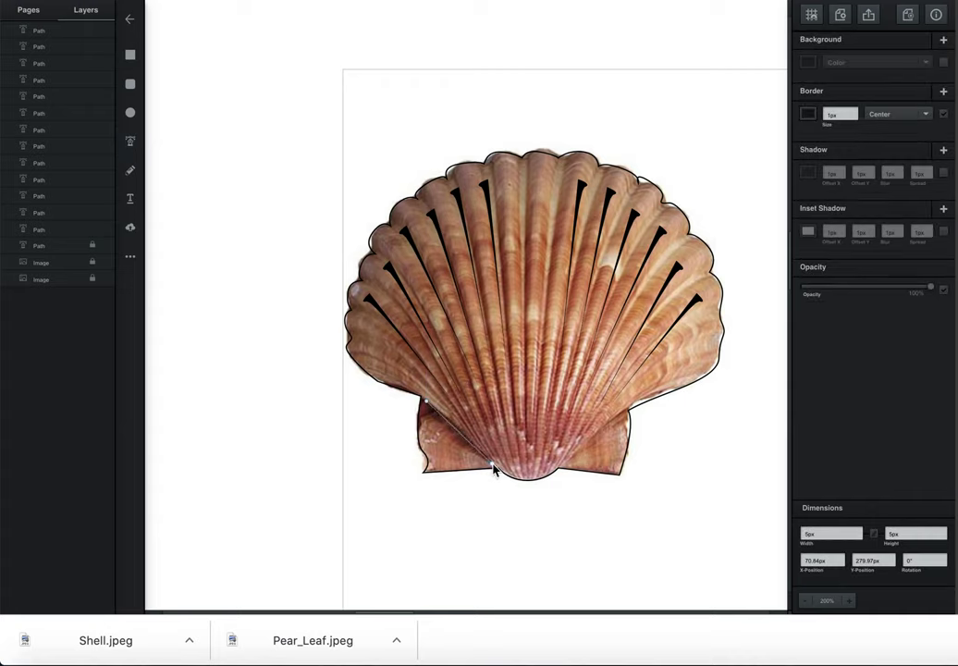
pyautogui.click(493, 466)
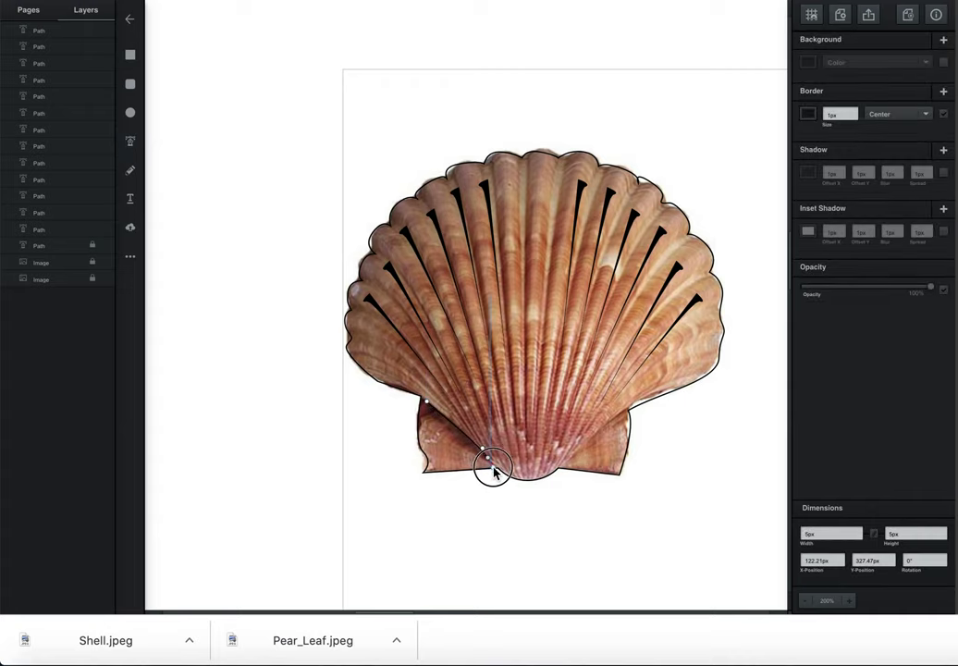
pyautogui.click(475, 462)
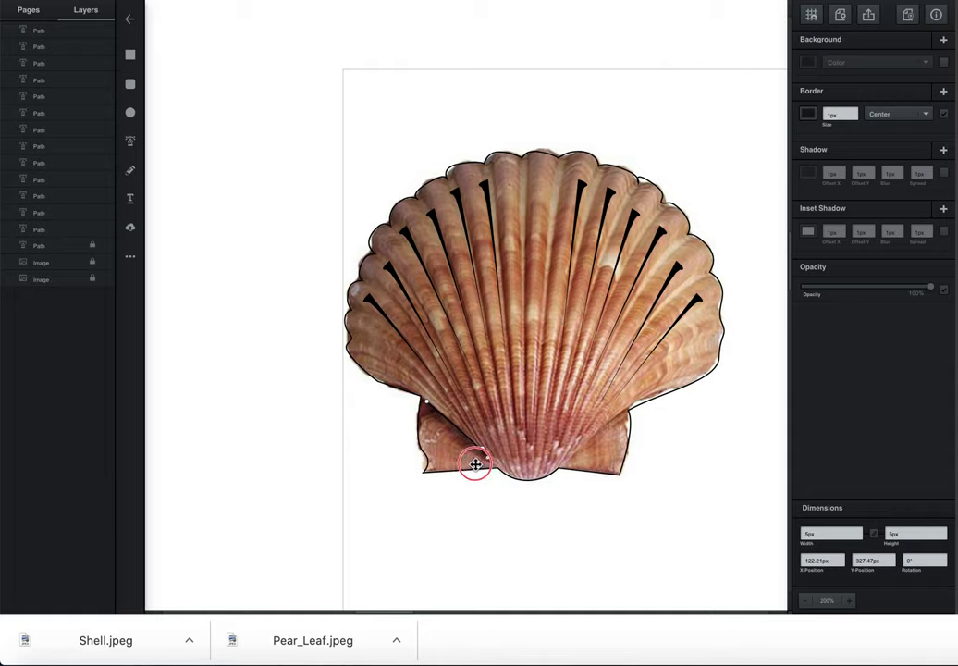
pyautogui.click(425, 414)
pyautogui.click(425, 402)
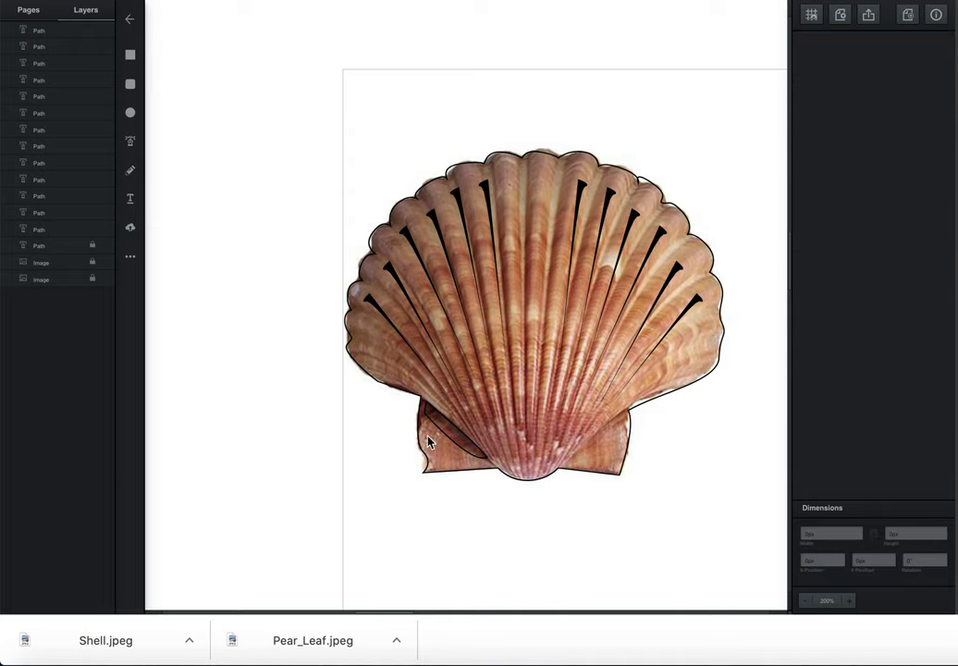
# - Add a point on the lower edge of the traced ear shape and pull it inward to slim the shape
pyautogui.scroll(4, 426, 448)
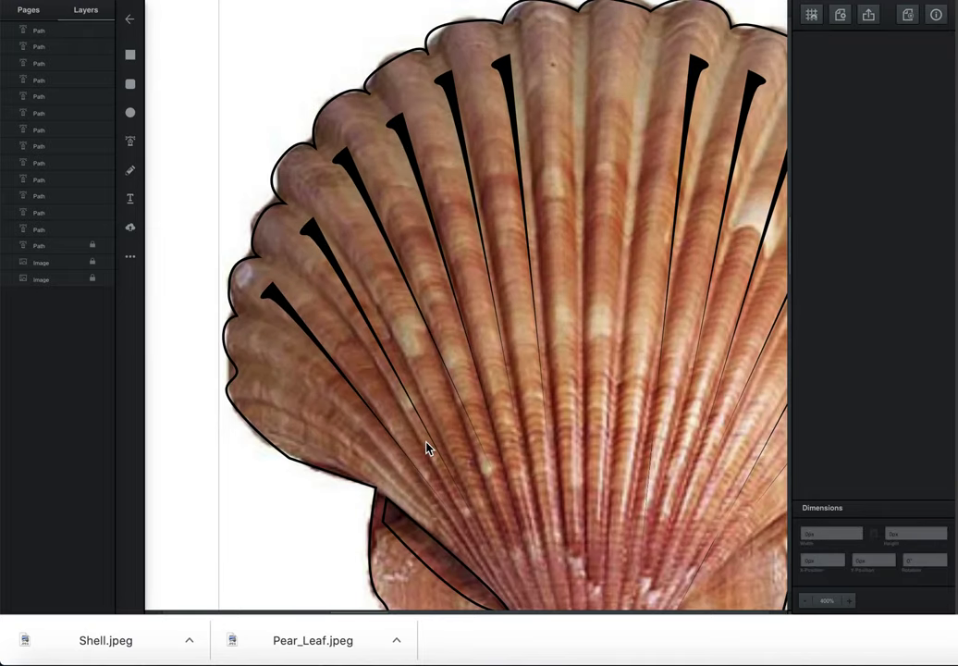
pyautogui.click(428, 445)
pyautogui.moveTo(428, 445); pyautogui.dragTo(406, 213)
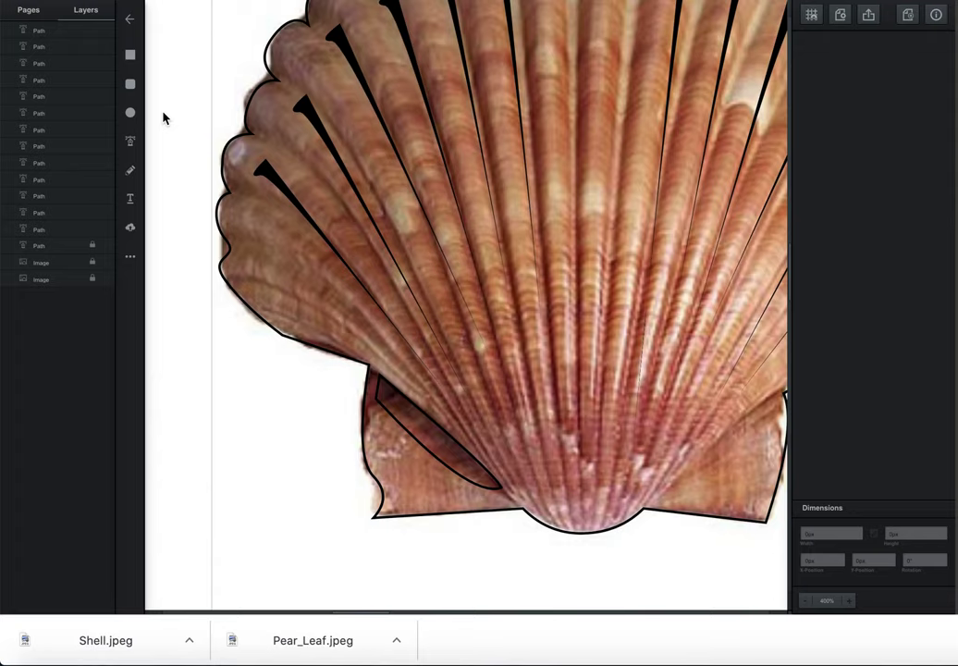
pyautogui.click(434, 459)
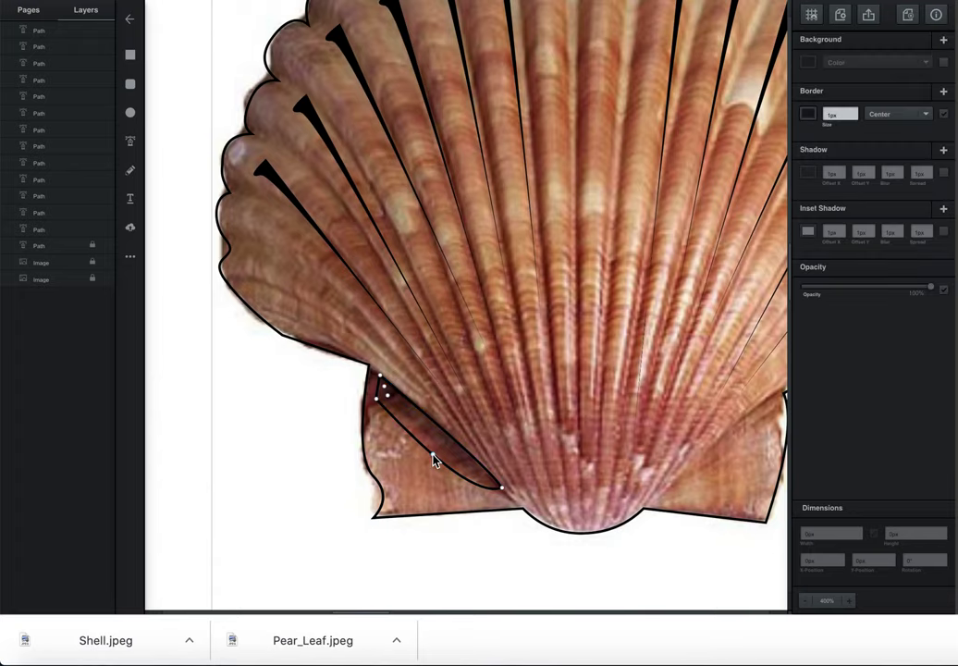
pyautogui.click(437, 462)
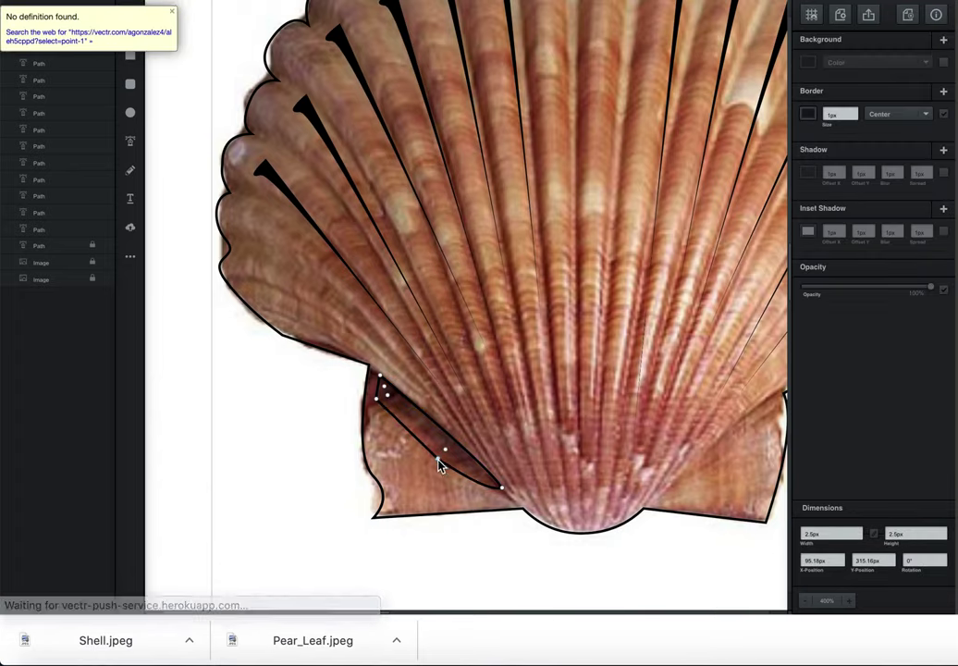
pyautogui.moveTo(440, 466); pyautogui.dragTo(438, 441)
# - Give the traced ear shape a black background fill and remove its border
pyautogui.click(254, 396)
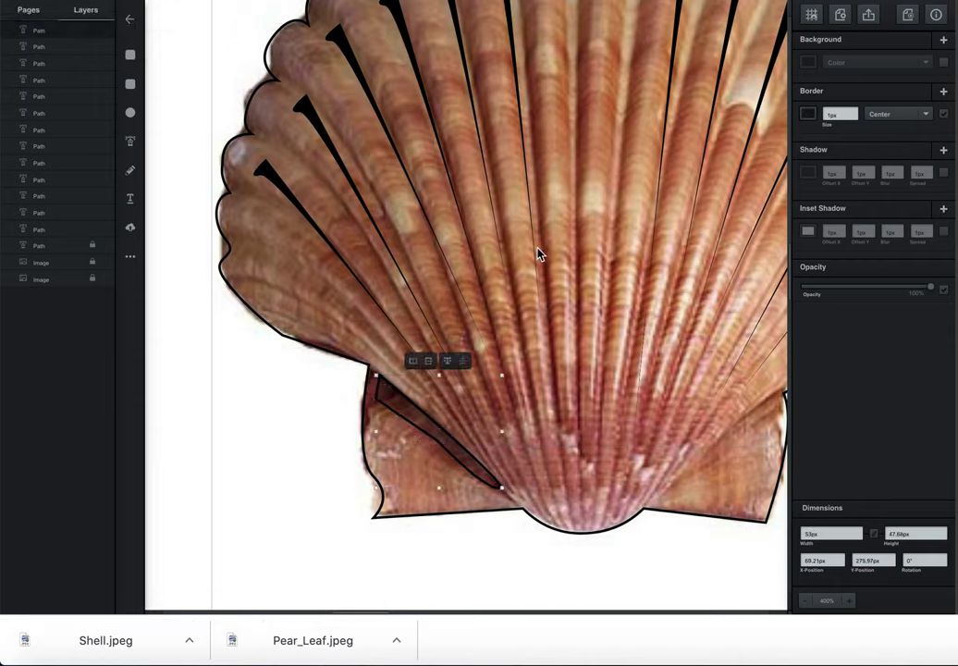
pyautogui.click(944, 63)
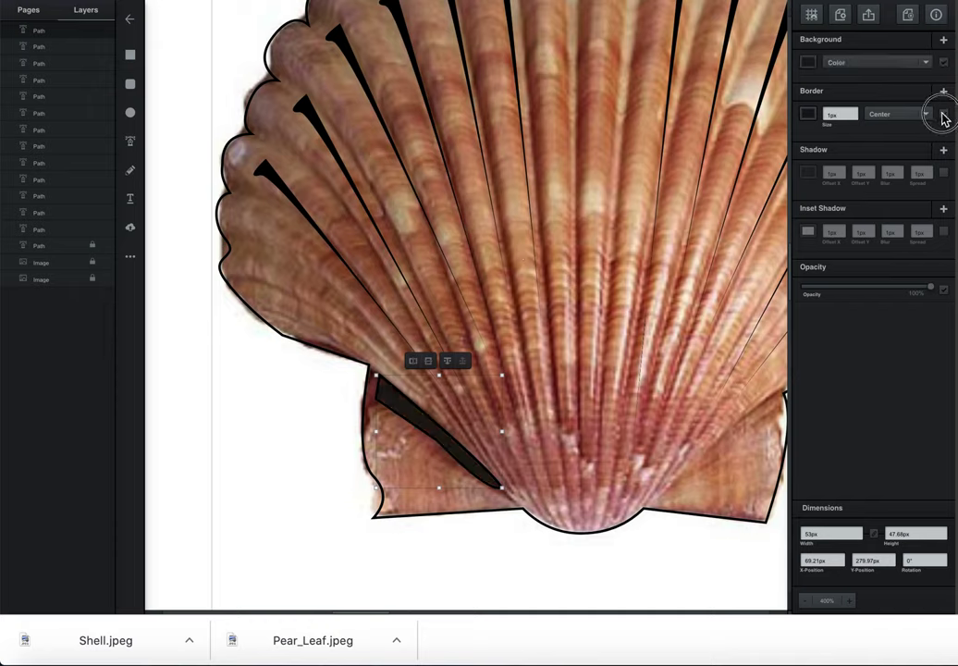
pyautogui.click(944, 114)
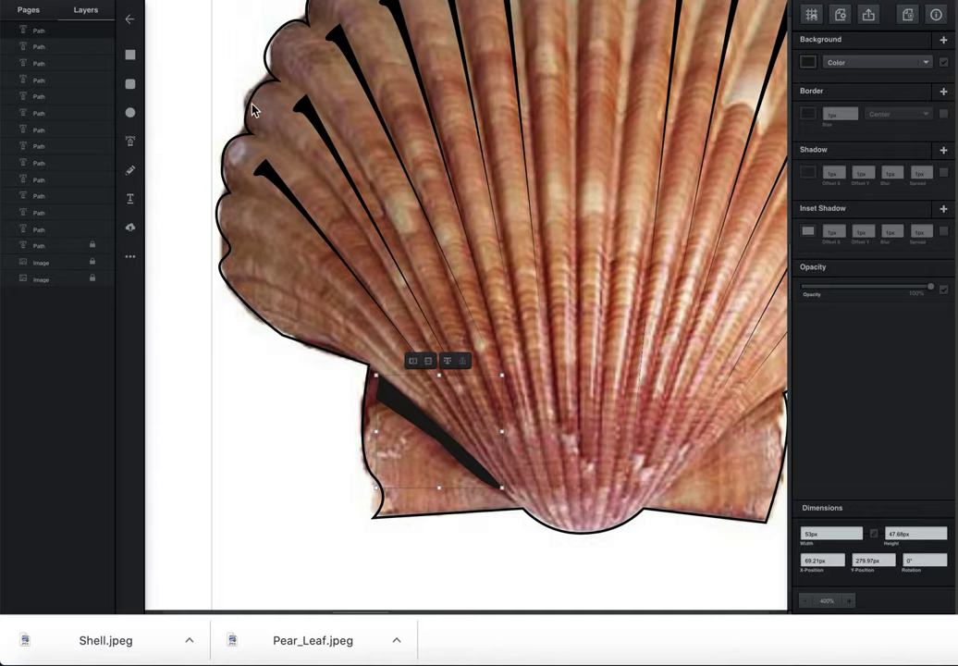
# - Hide the shell image while keeping the outline path shown, and deselect the ear shape
pyautogui.click(105, 247)
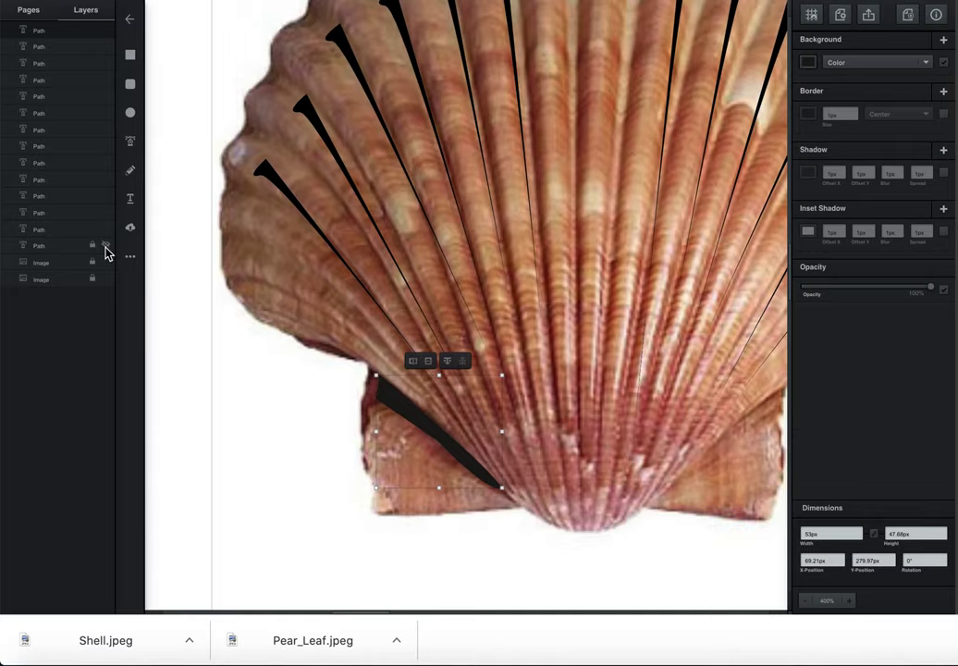
pyautogui.click(105, 248)
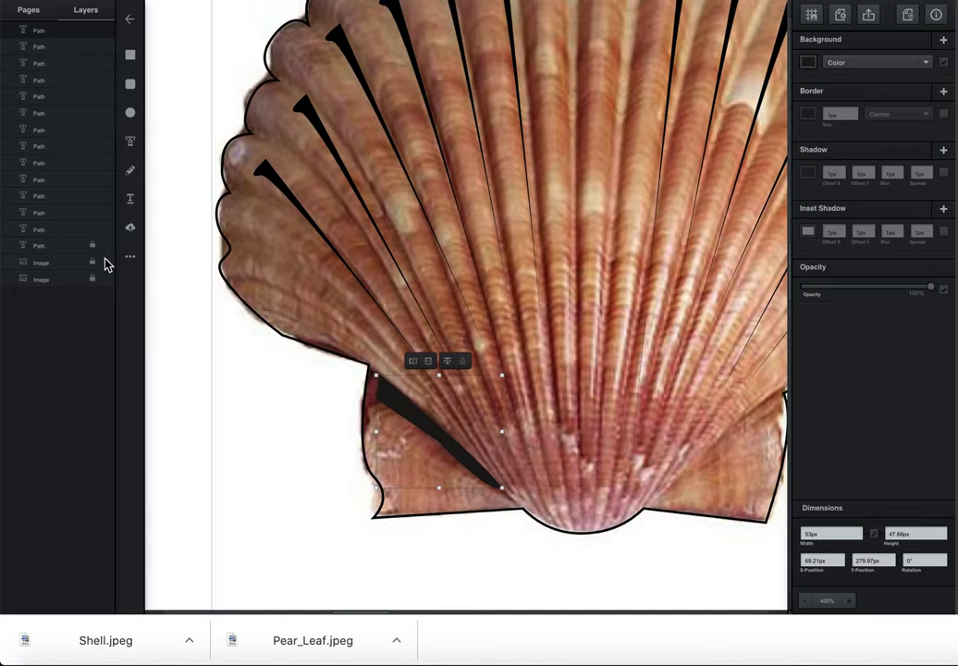
pyautogui.click(105, 264)
pyautogui.press('super+minus')
pyautogui.press('super+minus')
pyautogui.press('super+minus')
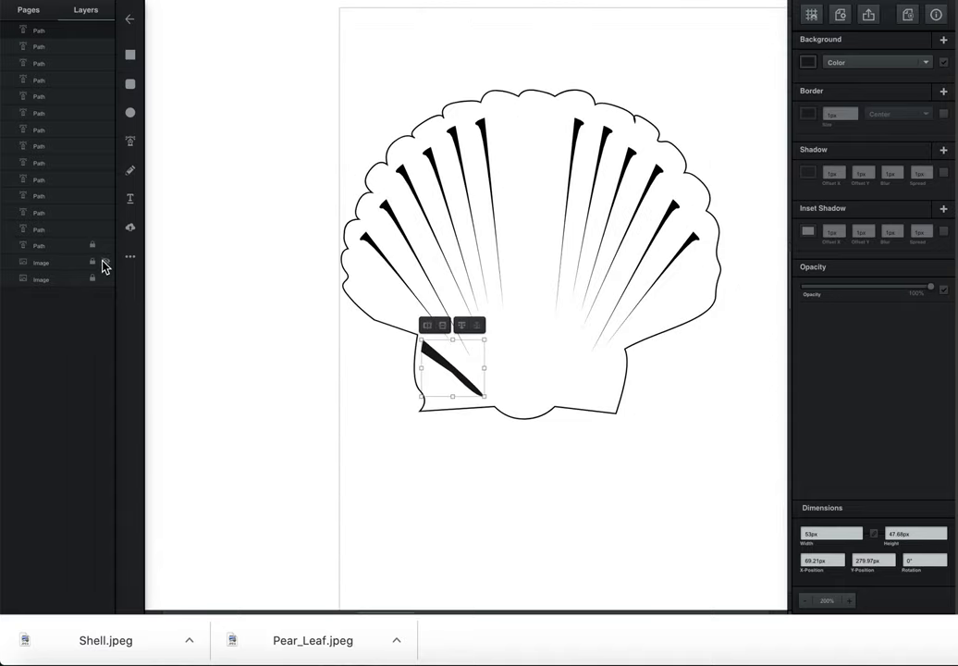
pyautogui.click(259, 295)
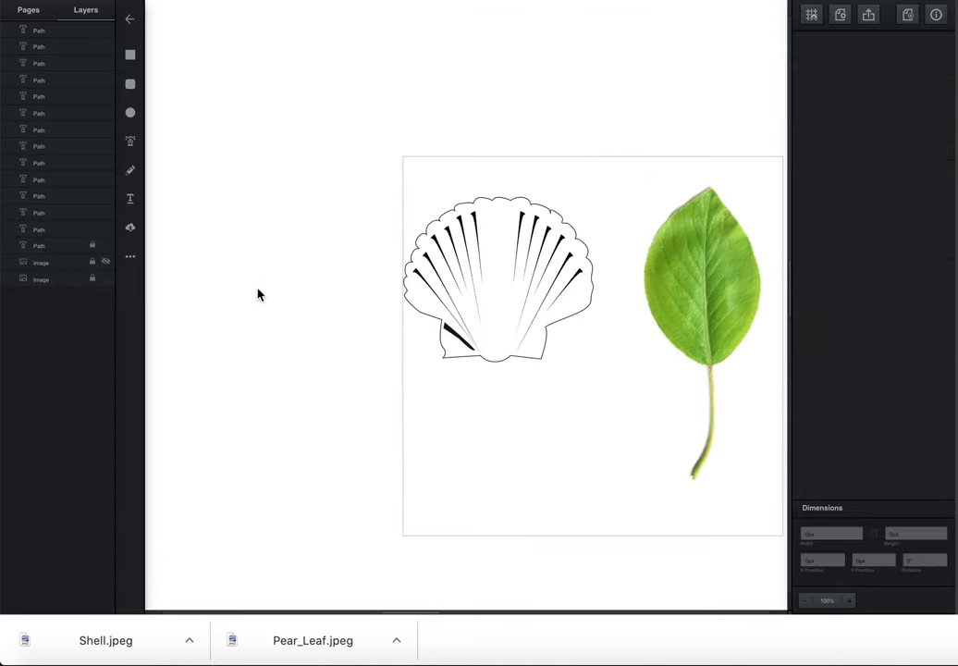
# - Duplicate the black shape on the lower-left ear and flip the copy so it slants the opposite way
pyautogui.click(458, 333)
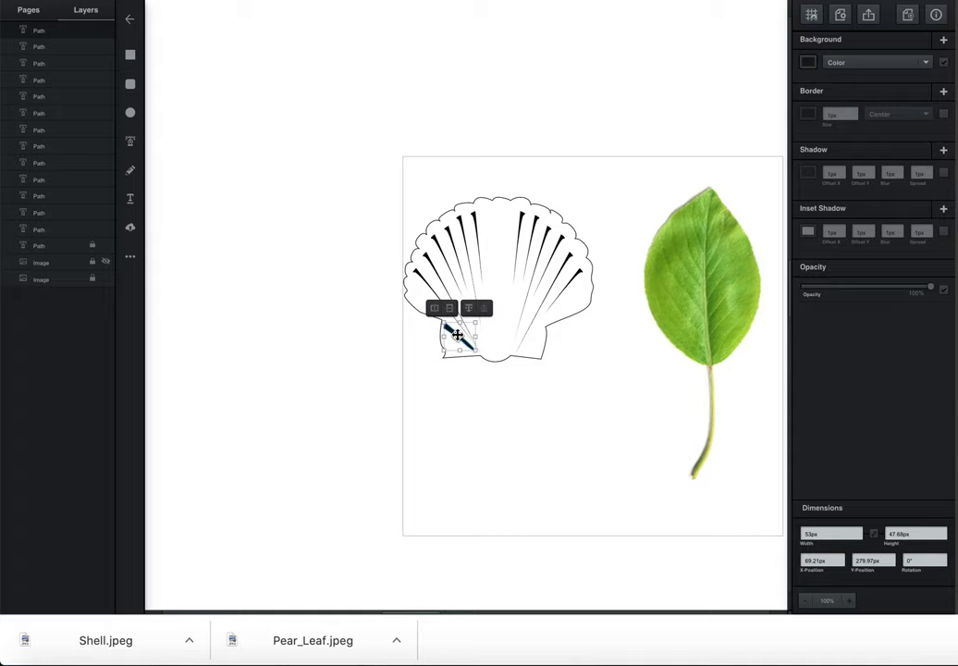
pyautogui.press('super+d')
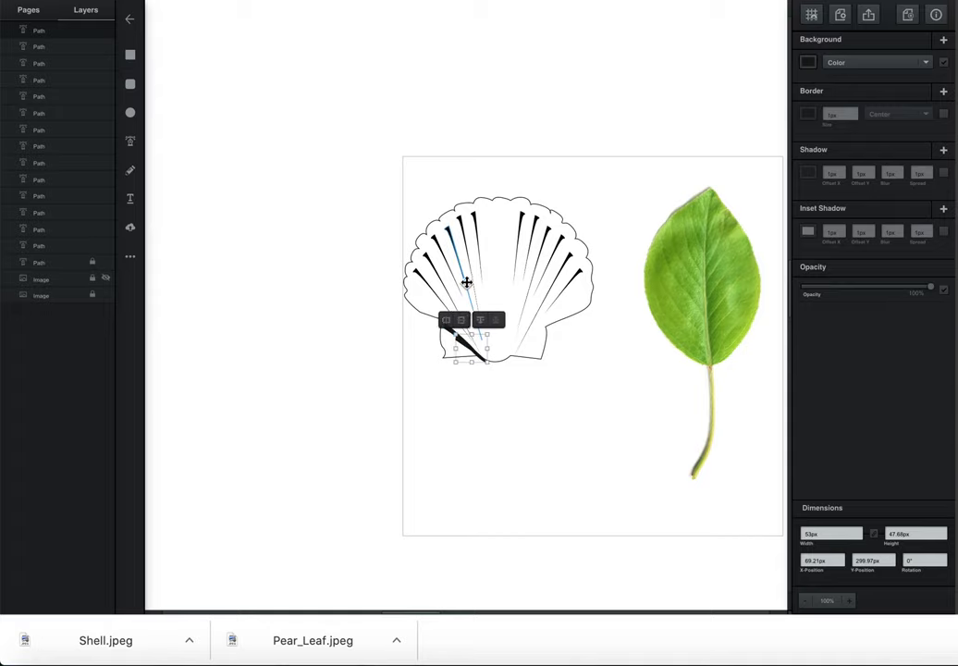
pyautogui.click(461, 320)
pyautogui.click(460, 320)
# - Move the flipped ear shape across to the shell's opposite ear, to about X 209 px and Y 280 px
pyautogui.hotkey('shift', 'Right')
pyautogui.hotkey('shift', 'Right')
pyautogui.hotkey('shift', 'Right')
pyautogui.hotkey('shift', 'Right')
pyautogui.hotkey('shift', 'Right')
pyautogui.hotkey('shift', 'Right')
pyautogui.hotkey('shift', 'Right')
pyautogui.hotkey('shift', 'Right')
pyautogui.hotkey('shift', 'Right')
pyautogui.hotkey('shift', 'Right')
pyautogui.hotkey('shift', 'Right')
pyautogui.hotkey('shift', 'Right')
pyautogui.press('super+z')
pyautogui.press('super+z')
pyautogui.hotkey('shift', 'Right')
pyautogui.hotkey('shift', 'Right')
pyautogui.hotkey('shift', 'Right')
pyautogui.hotkey('shift', 'Right')
pyautogui.hotkey('shift', 'Right')
pyautogui.hotkey('shift', 'Right')
pyautogui.hotkey('shift', 'Right')
pyautogui.hotkey('shift', 'Right')
pyautogui.hotkey('shift', 'Right')
pyautogui.hotkey('shift', 'Right')
pyautogui.hotkey('shift', 'Right')
pyautogui.hotkey('shift', 'Right')
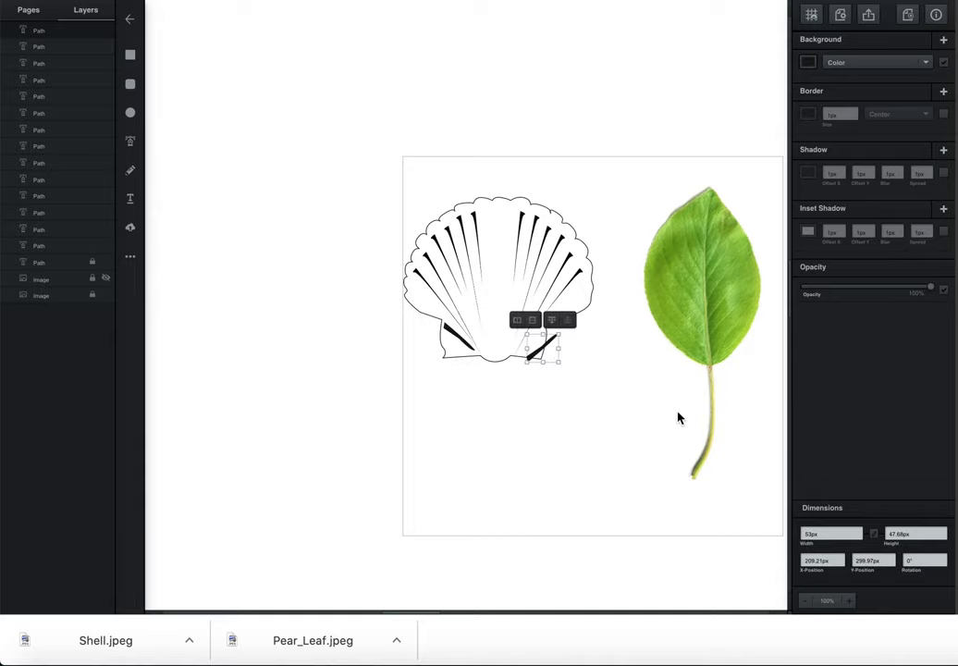
pyautogui.press('Escape')
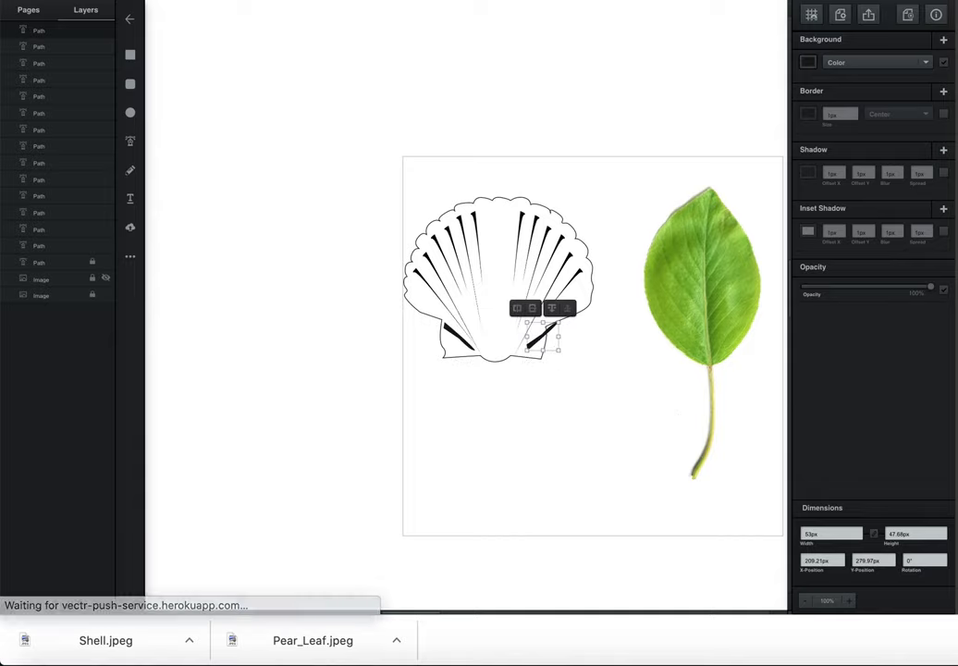
# - Nudge the flipped ear shape into the corner of the ear at about X 187 px and Y 286 px, and deselect it
pyautogui.press('Left')
pyautogui.press('Left')
pyautogui.press('Left')
pyautogui.press('Left')
pyautogui.press('Left')
pyautogui.press('Left')
pyautogui.press('Left')
pyautogui.press('Left')
pyautogui.press('Left')
pyautogui.press('Left')
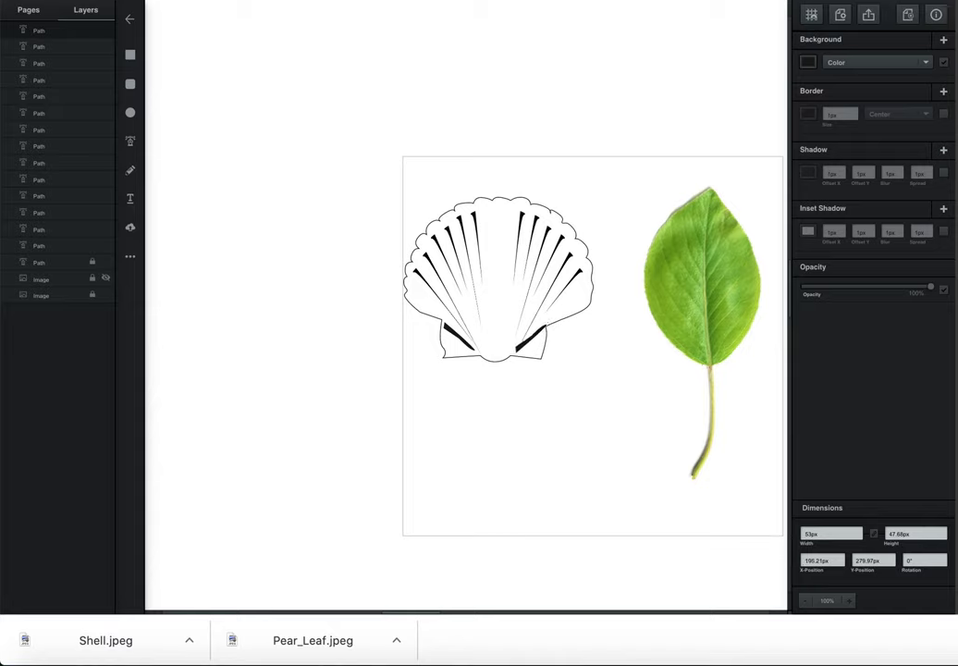
pyautogui.press('Left')
pyautogui.press('Left')
pyautogui.press('Left')
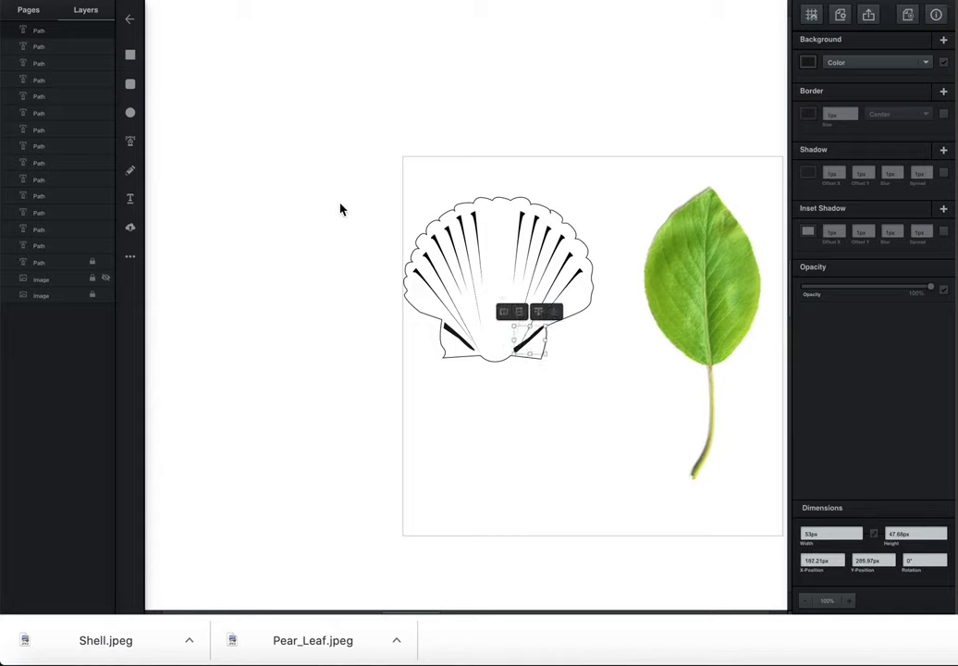
pyautogui.click(238, 174)
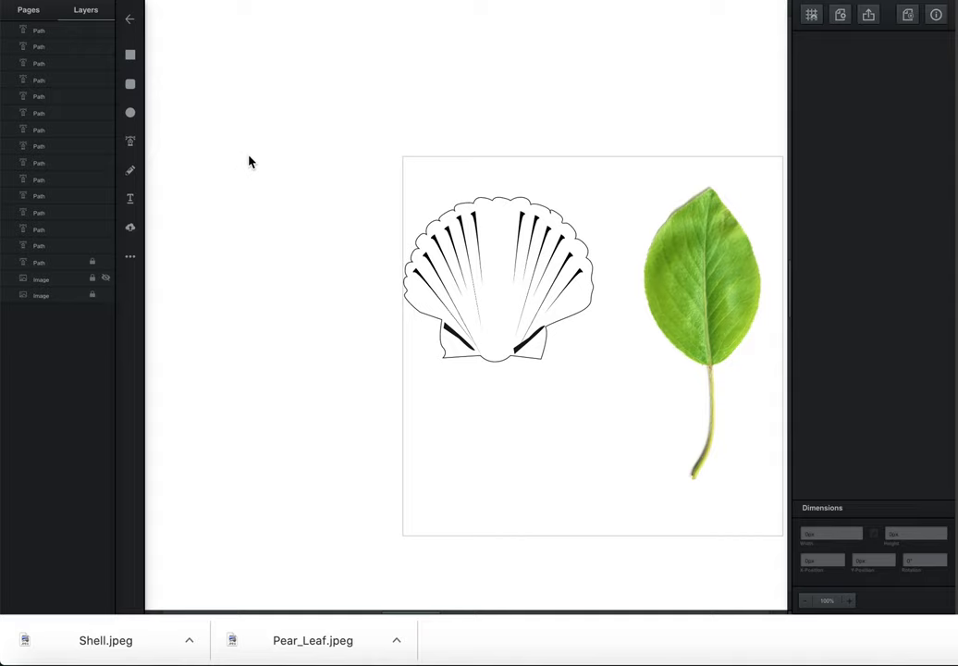
# - Trace the leaf blade with the Pen tool as a closed path with curved sides, about 192 by 303 px, leaving out the stem
pyautogui.click(131, 143)
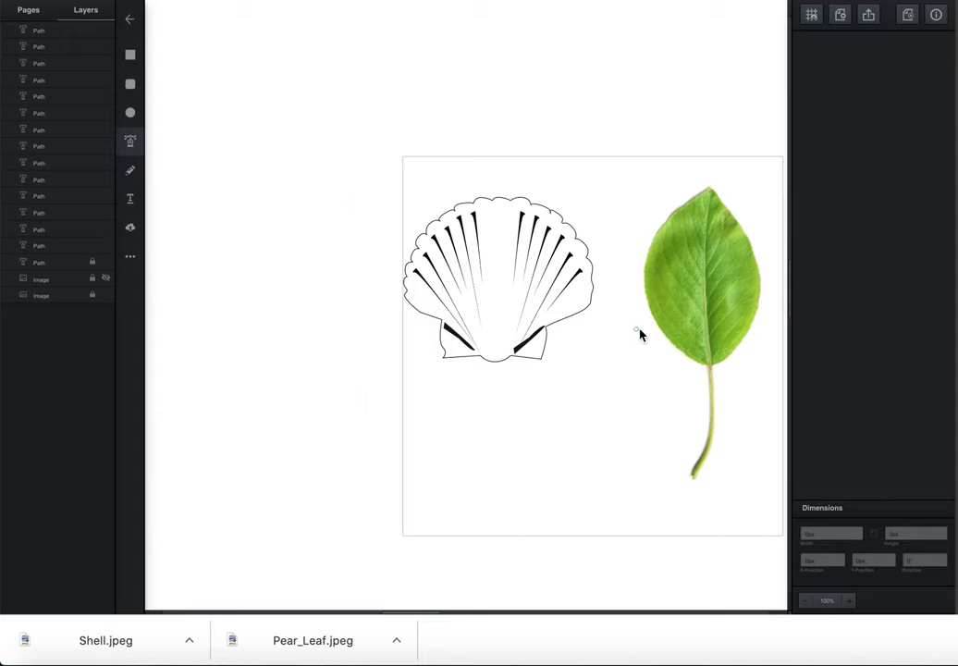
pyautogui.click(708, 367)
pyautogui.moveTo(645, 282); pyautogui.dragTo(645, 255)
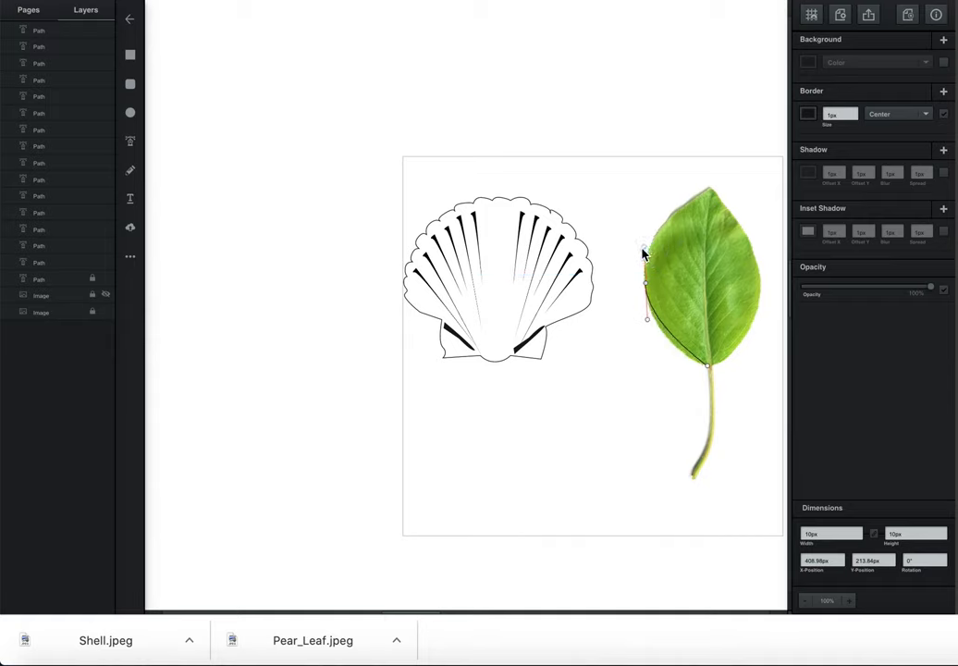
pyautogui.click(708, 188)
pyautogui.moveTo(759, 283); pyautogui.dragTo(757, 317)
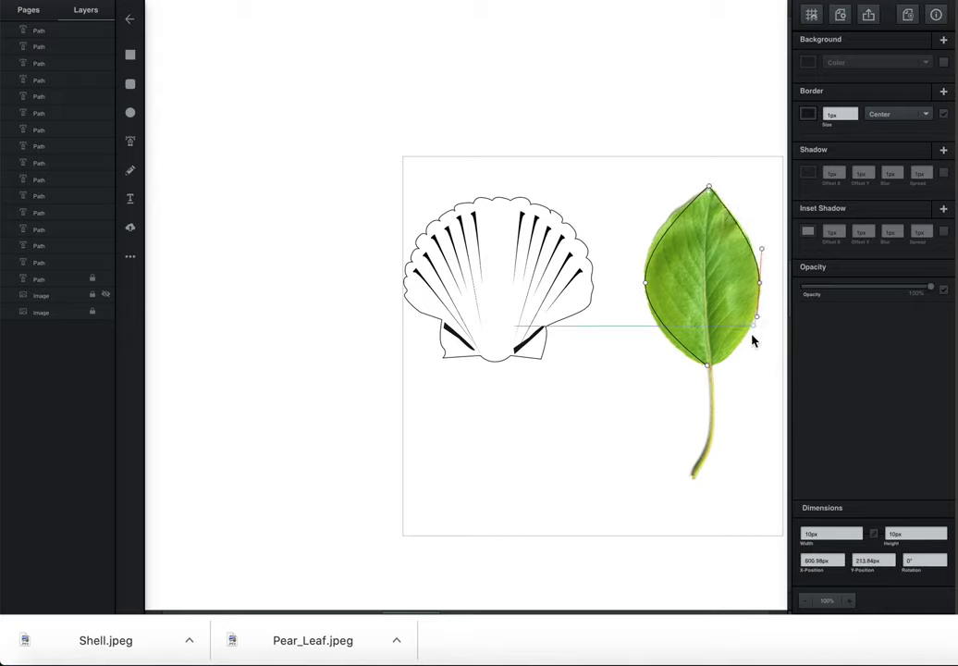
pyautogui.click(709, 367)
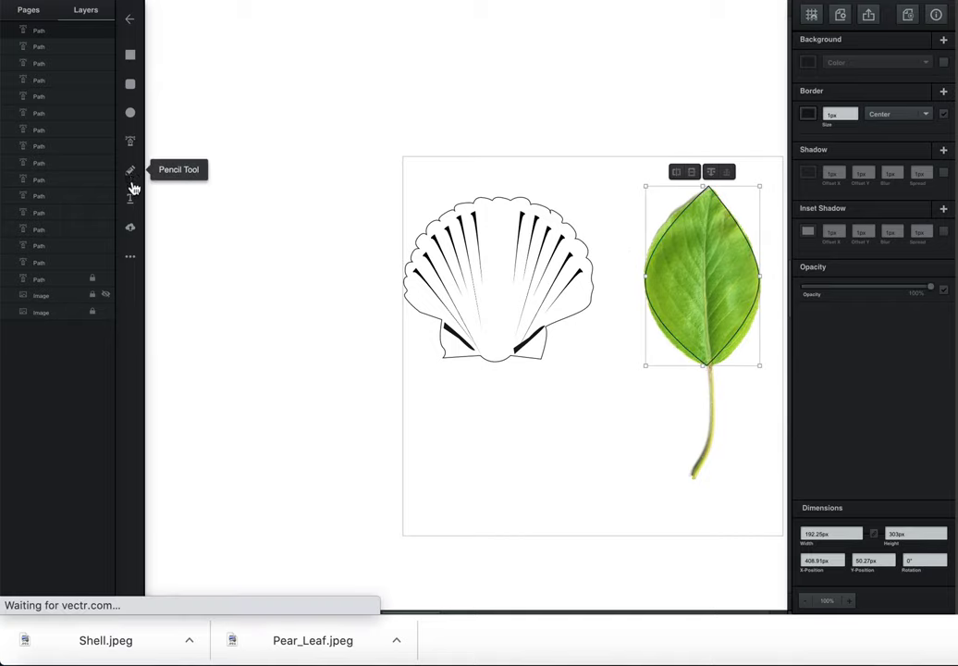
# - Draw an open path along the leaf's midrib from near the base to near the tip, with a slight bend in the middle
pyautogui.click(130, 144)
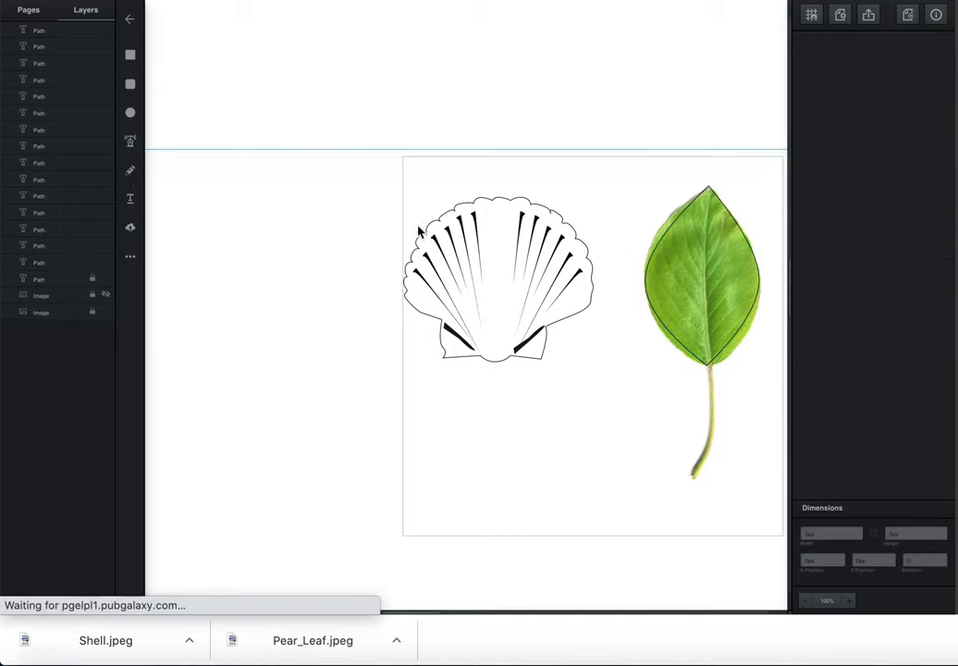
pyautogui.click(707, 354)
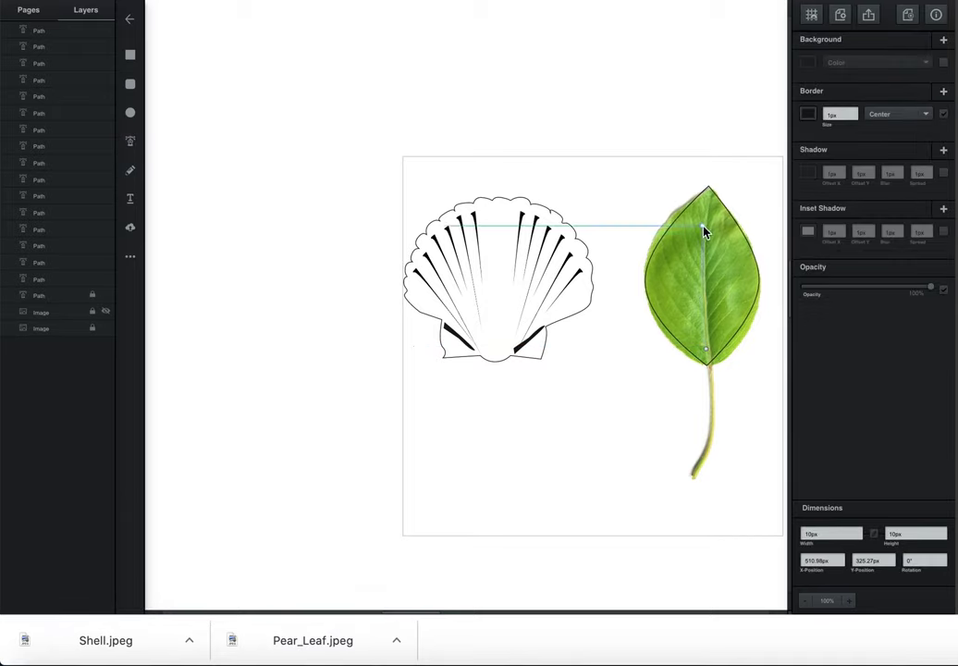
pyautogui.click(697, 272)
pyautogui.click(700, 252)
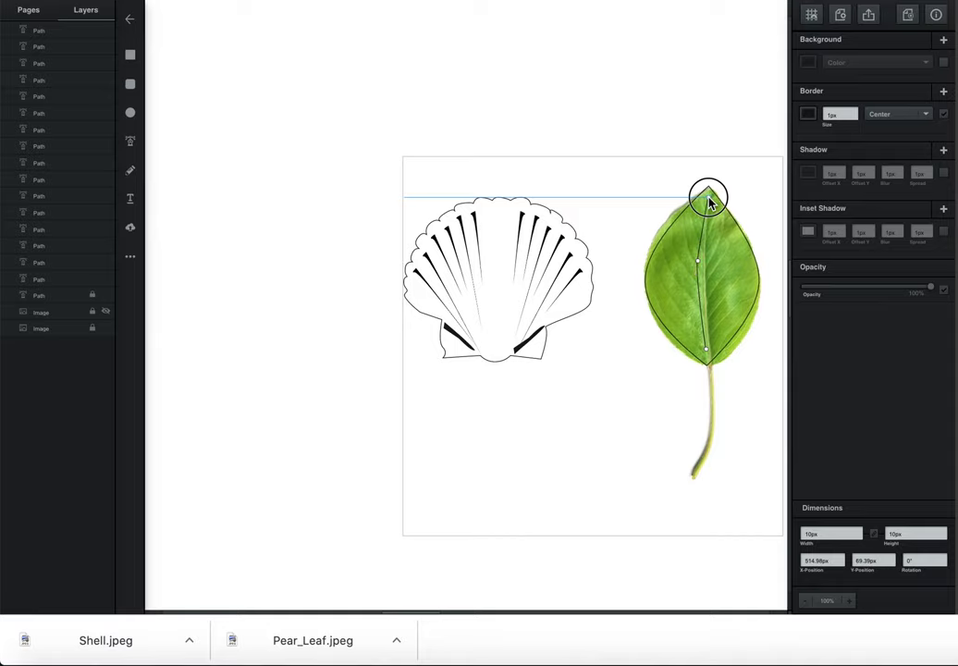
pyautogui.click(710, 198)
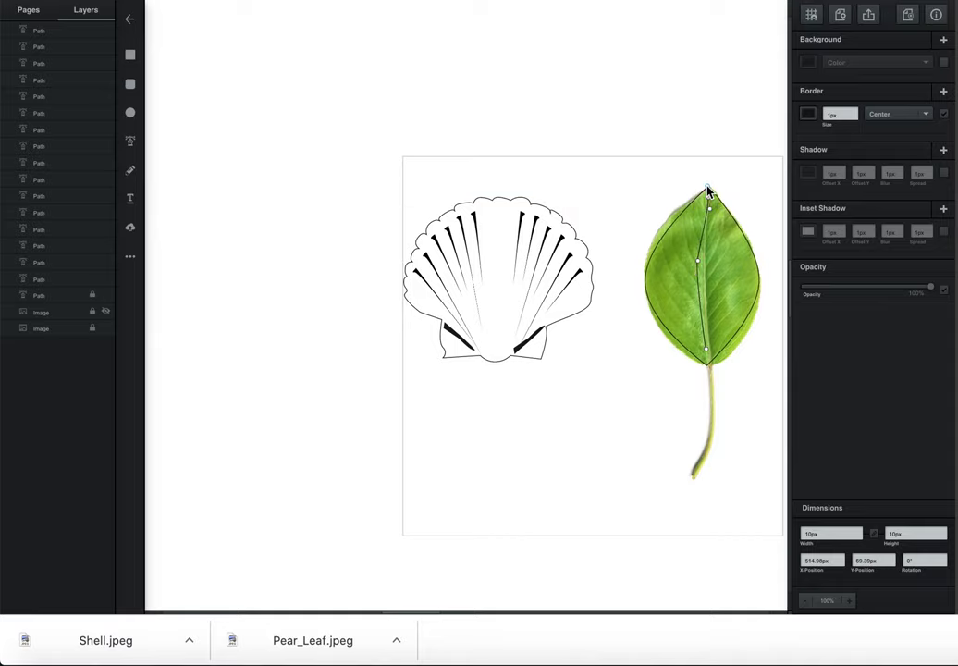
# - Extend the lower end point of the midrib path down the central vein, close to the base of the leaf outline
pyautogui.press('super+plus')
pyautogui.press('super+plus')
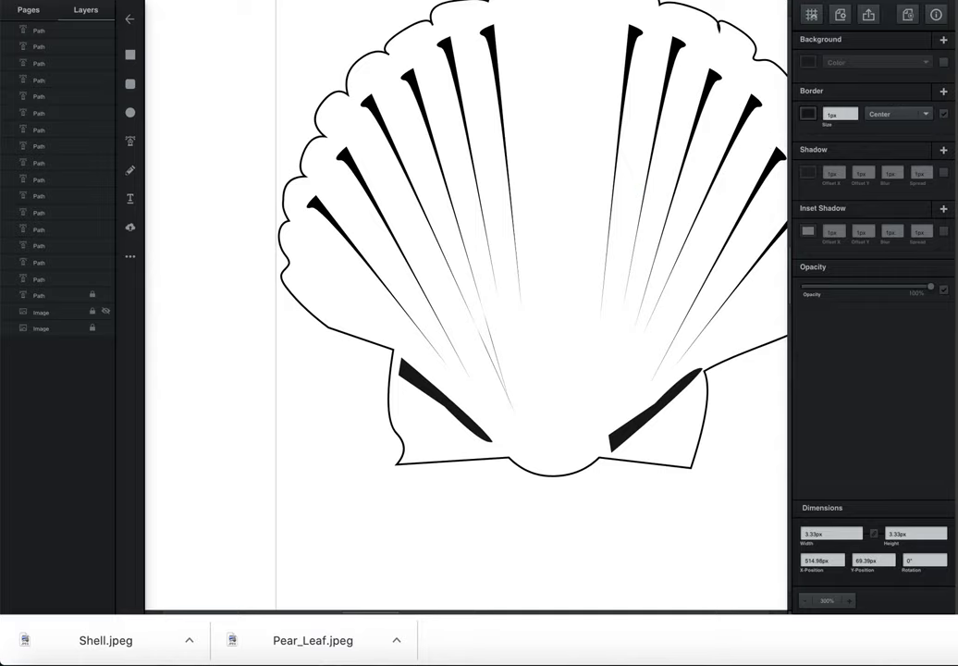
pyautogui.moveTo(651, 217); pyautogui.dragTo(372, 252)
pyautogui.moveTo(562, 237); pyautogui.dragTo(370, 250)
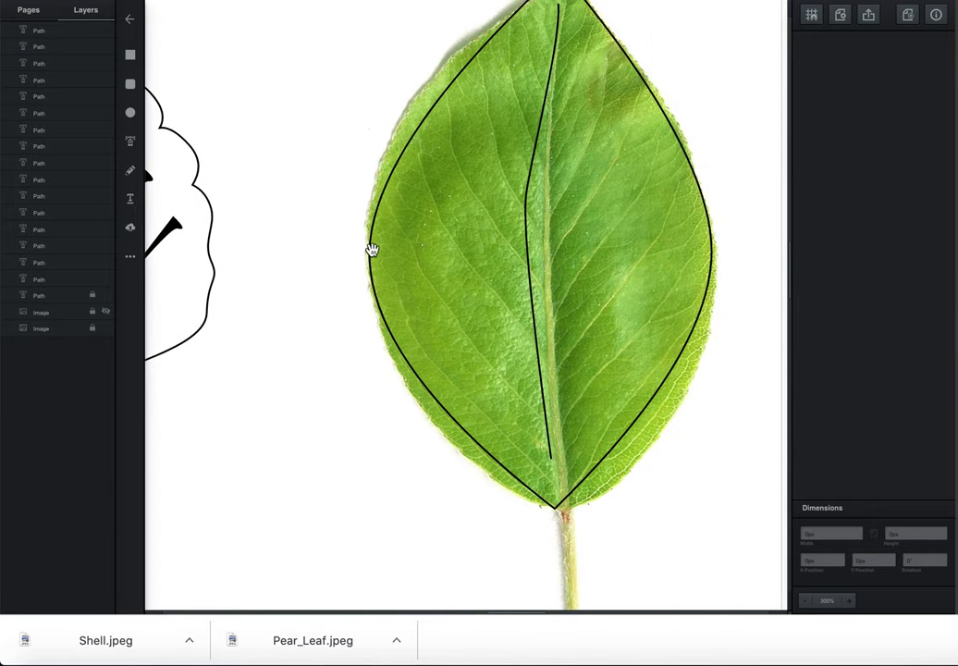
pyautogui.click(527, 254)
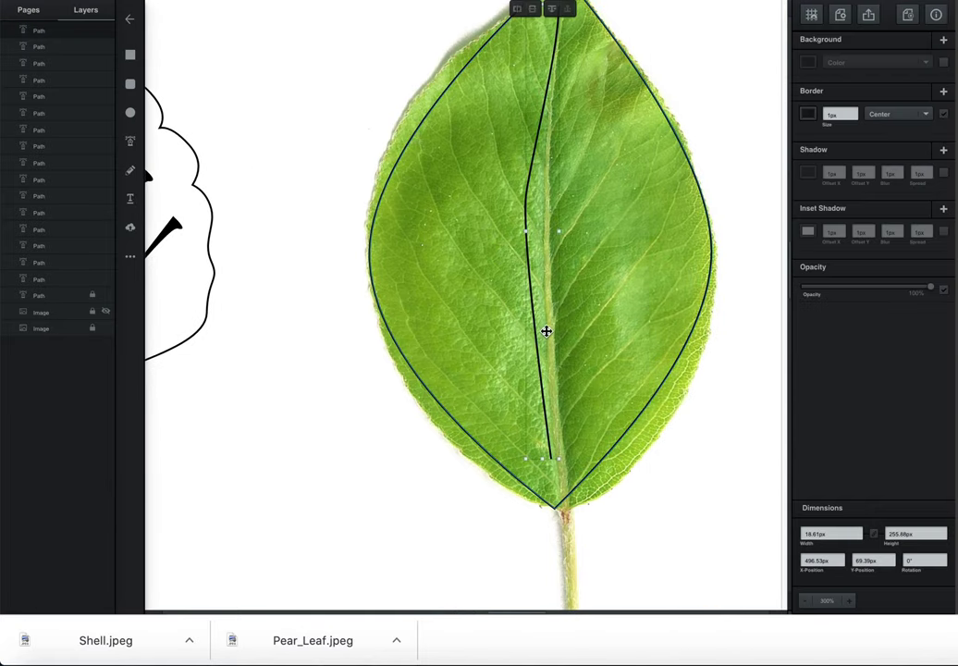
pyautogui.doubleClick(547, 433)
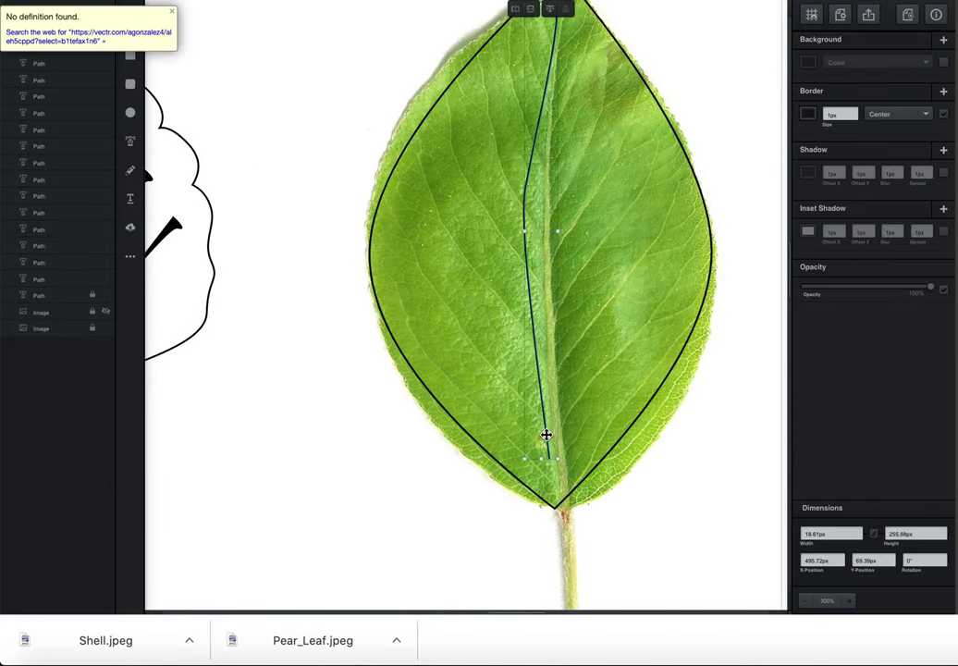
pyautogui.click(546, 438)
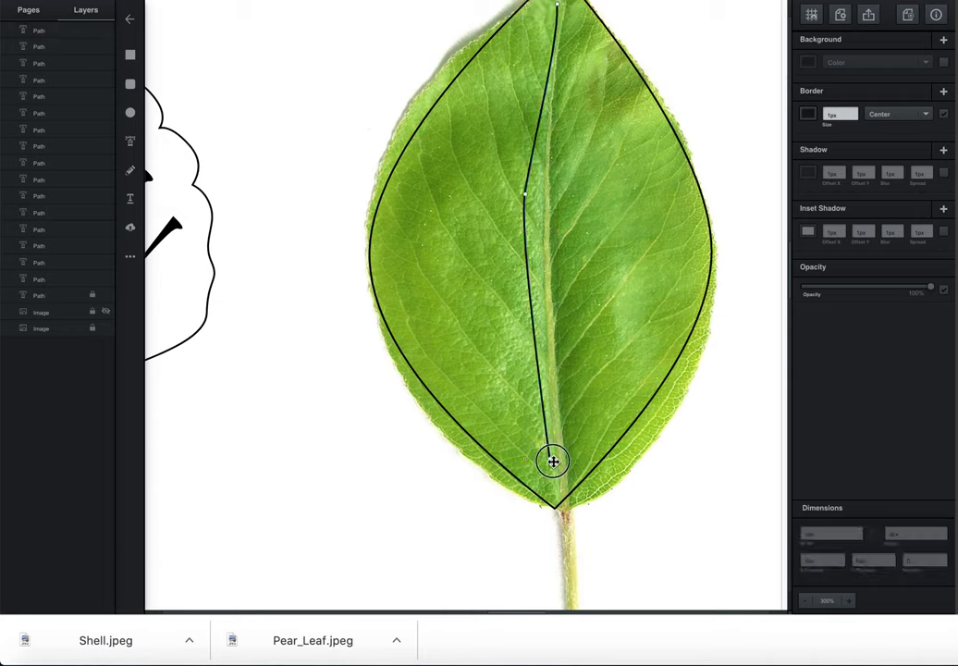
pyautogui.moveTo(554, 460); pyautogui.dragTo(558, 482)
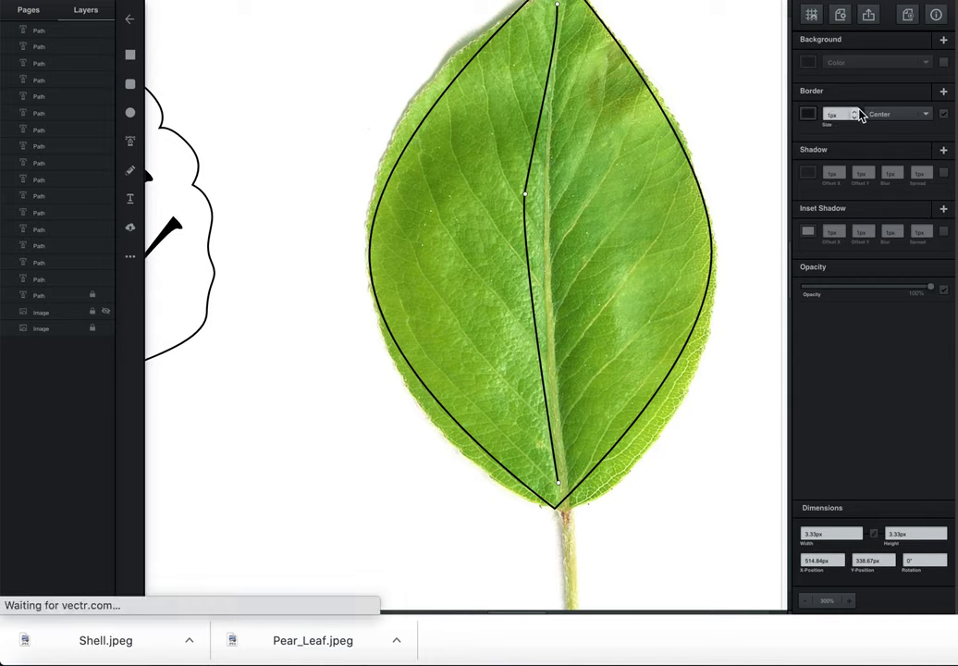
# - Set the midrib path's border size to 4 px
pyautogui.click(856, 112)
pyautogui.click(856, 112)
pyautogui.click(856, 112)
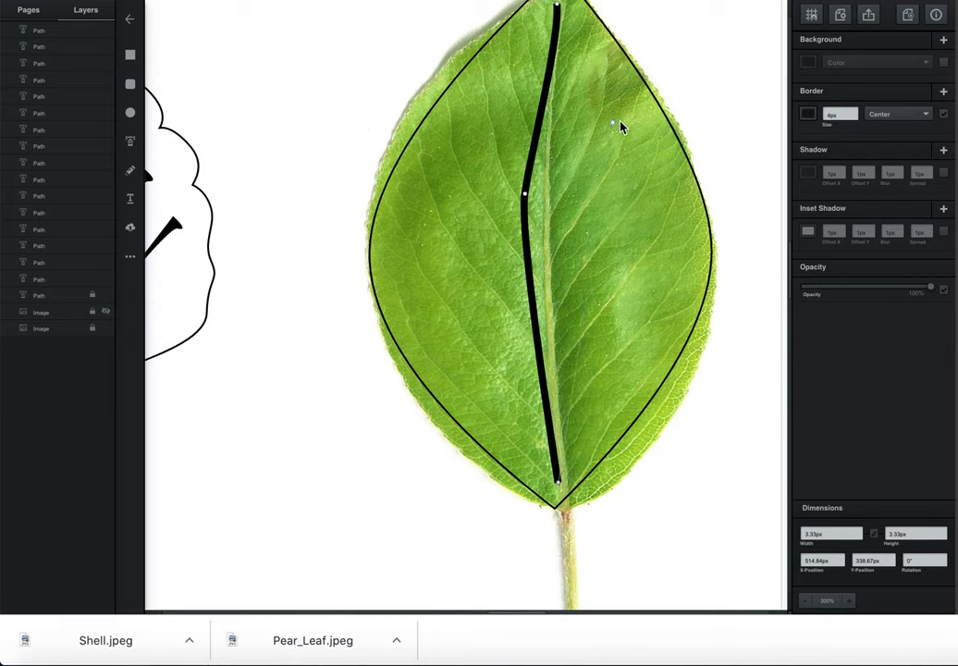
pyautogui.click(663, 111)
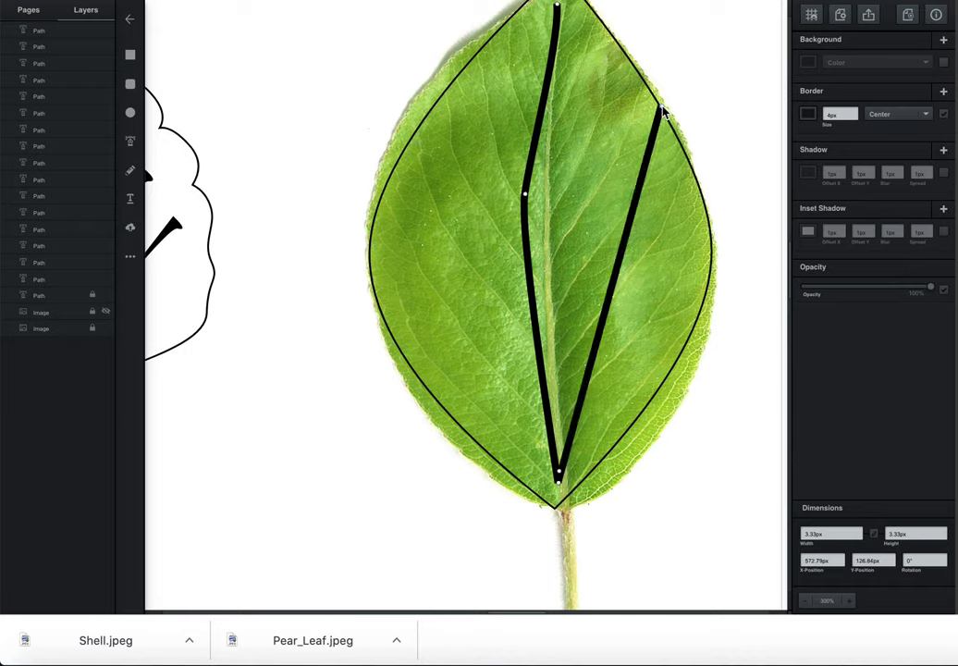
pyautogui.press('Escape')
# - Set the border size of the leaf outline to 4 px
pyautogui.click(665, 111)
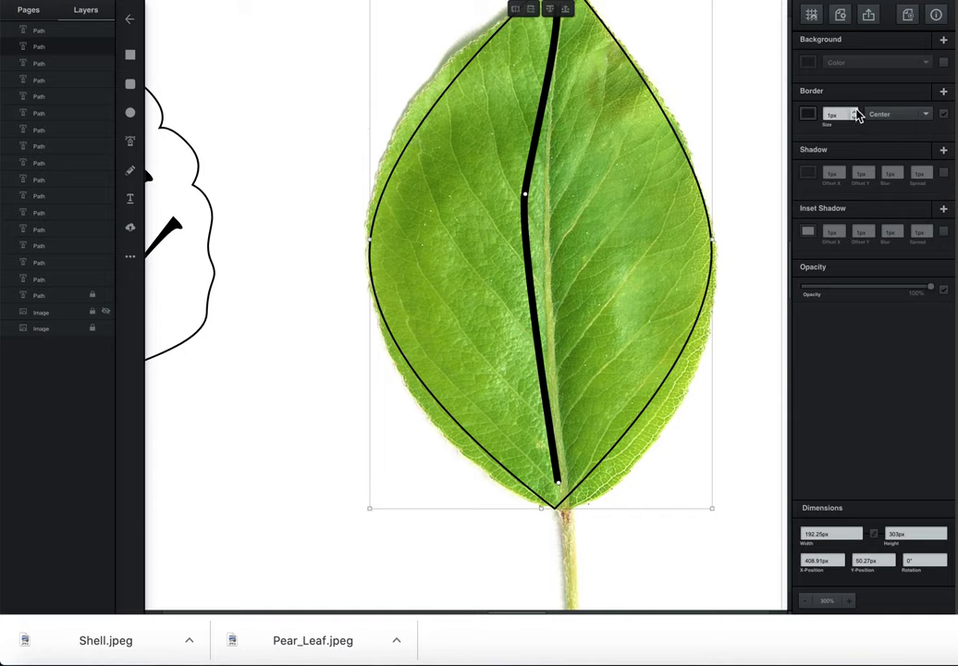
pyautogui.click(855, 111)
pyautogui.click(854, 111)
pyautogui.click(854, 111)
# - Set the midrib path's border size to 2 px and leave its point editing
pyautogui.click(528, 156)
pyautogui.press('super+z')
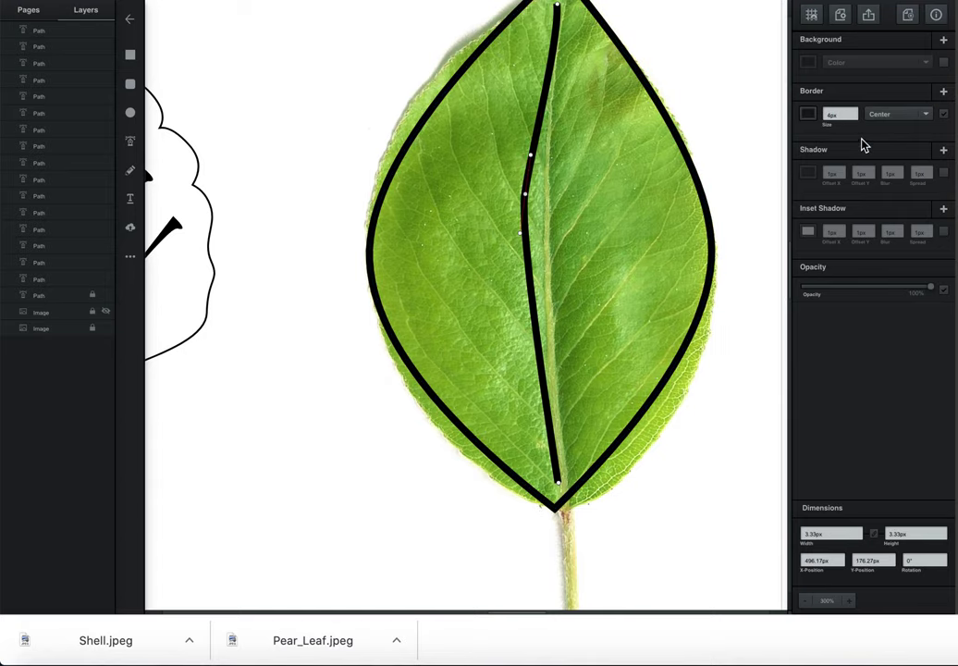
pyautogui.click(857, 116)
pyautogui.click(856, 117)
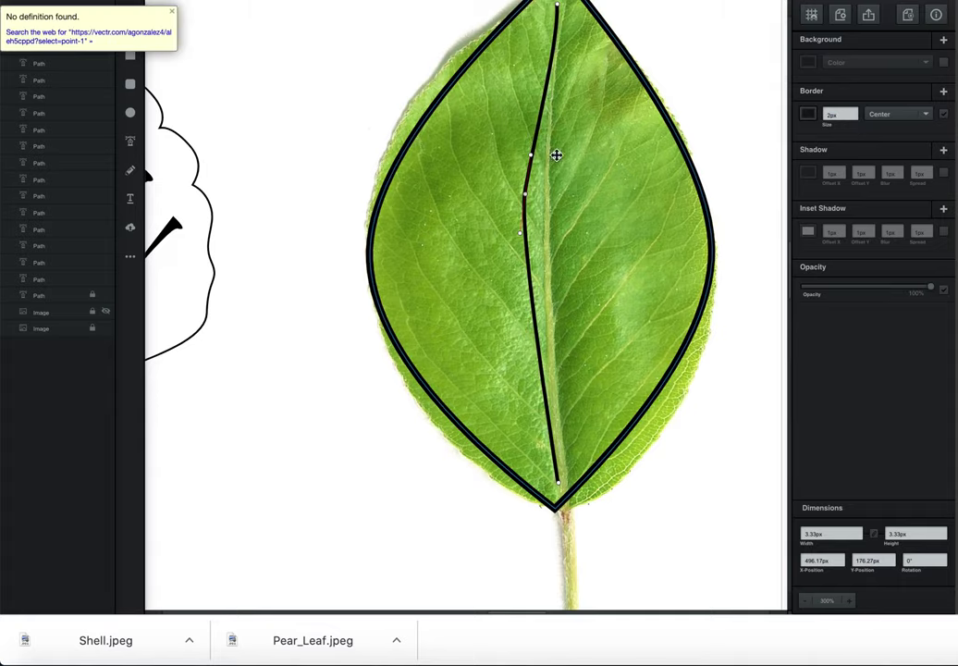
pyautogui.click(285, 170)
# - Draw a diagonal side vein about 27 by 35 px near the leaf tip with a 2 px border, and hide the leaf image
pyautogui.press('super+minus')
pyautogui.press('super+minus')
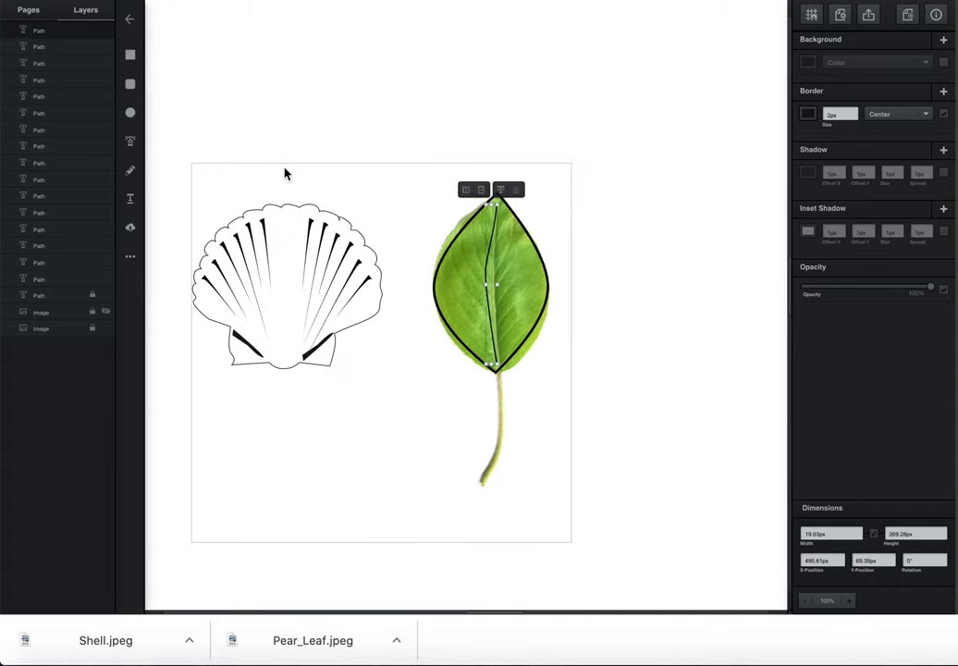
pyautogui.click(130, 142)
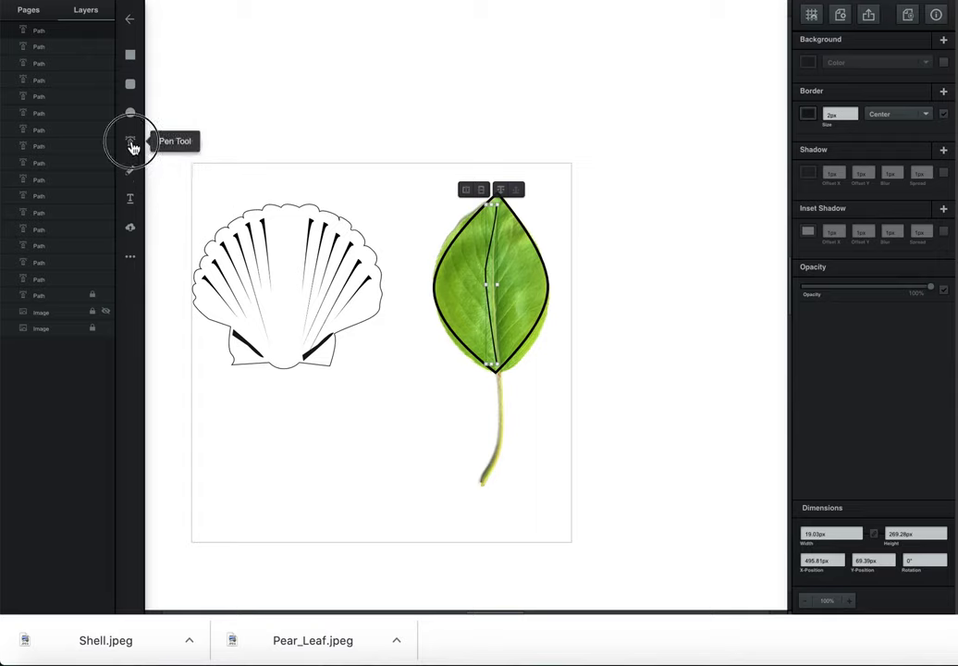
pyautogui.click(511, 220)
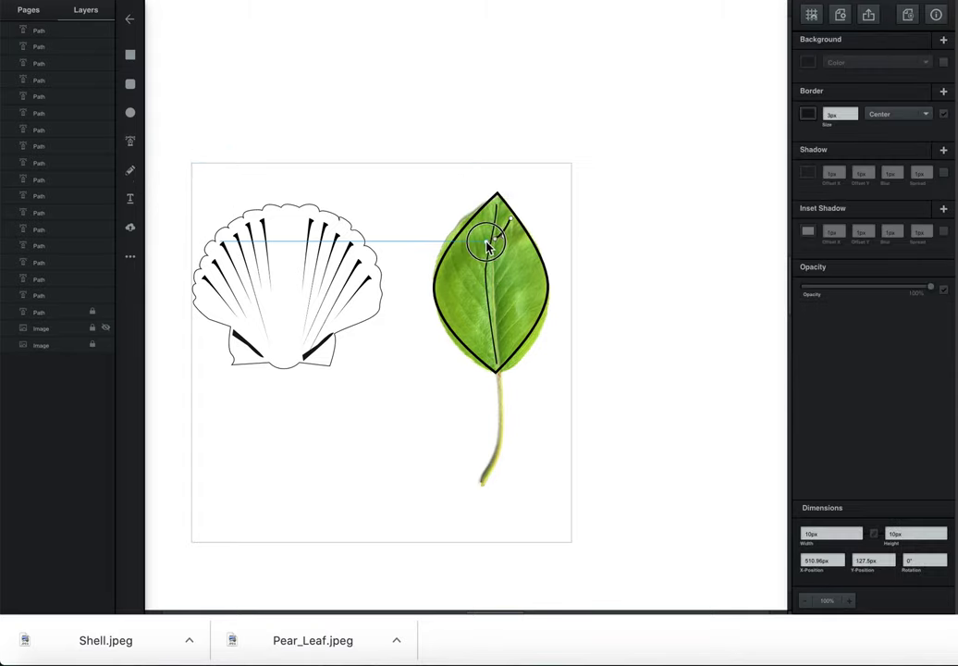
pyautogui.click(487, 246)
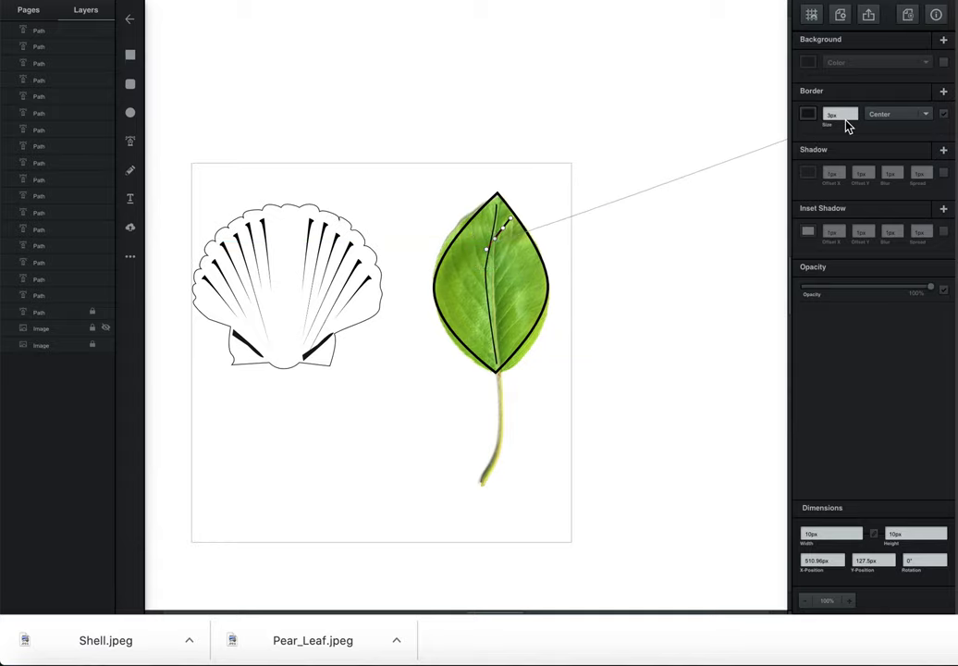
pyautogui.press('Escape')
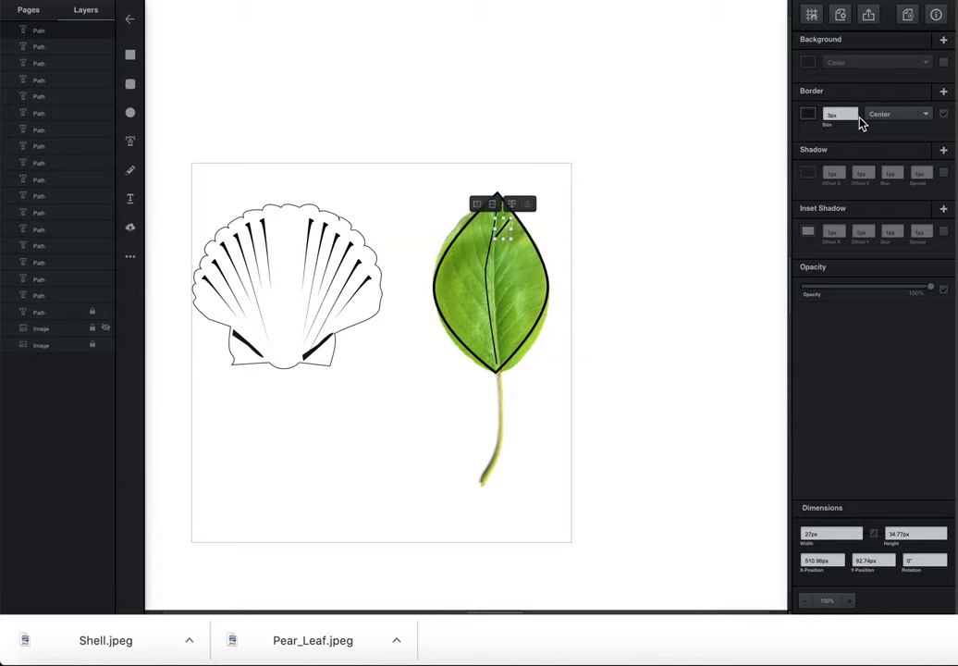
pyautogui.click(650, 129)
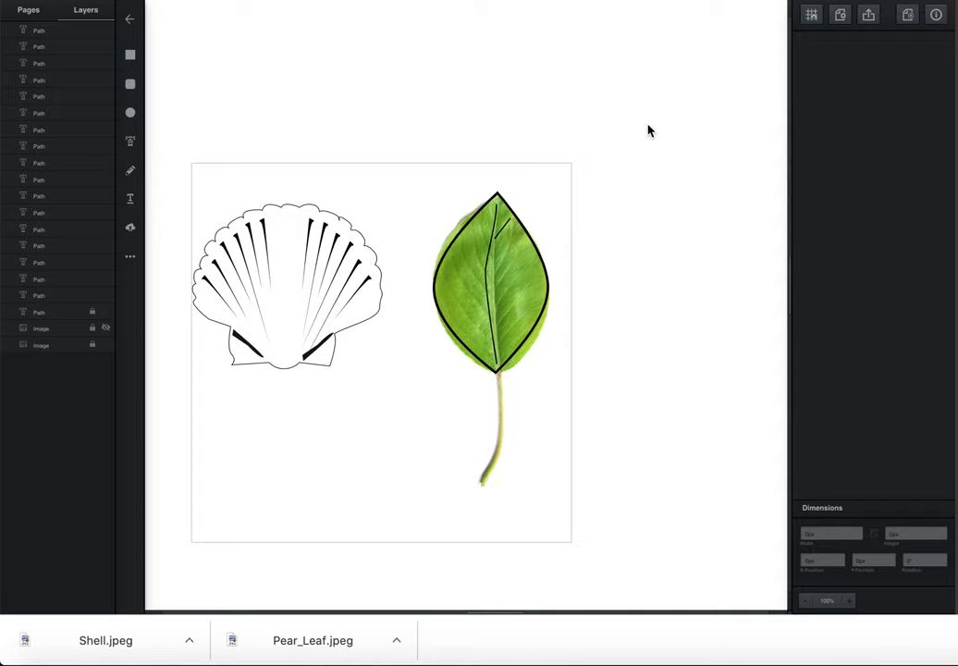
pyautogui.click(106, 344)
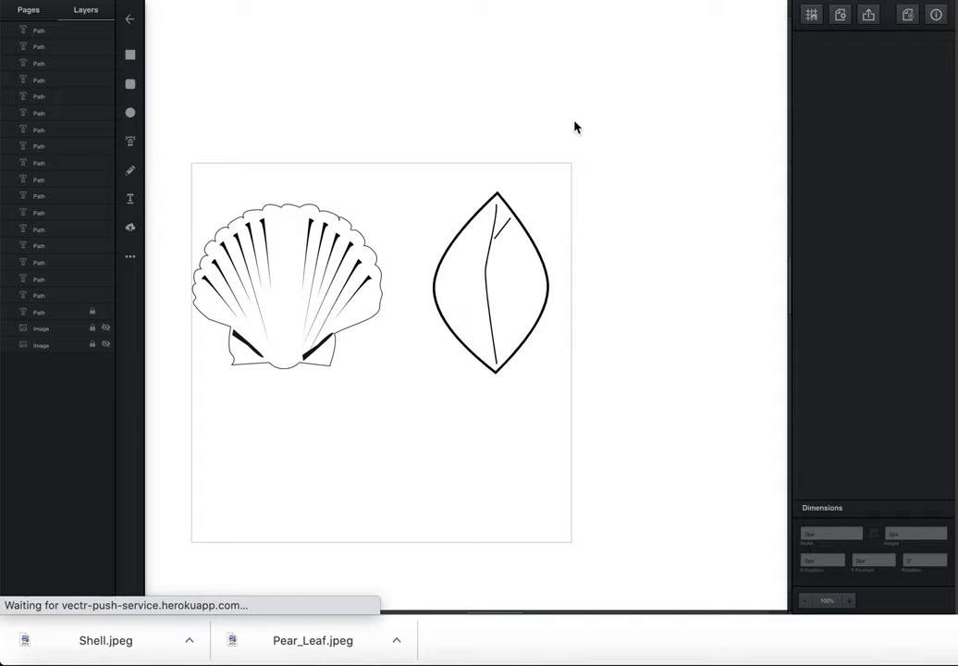
# - Duplicate the side vein and stretch the copy diagonally down to the bend in the midrib
pyautogui.click(506, 229)
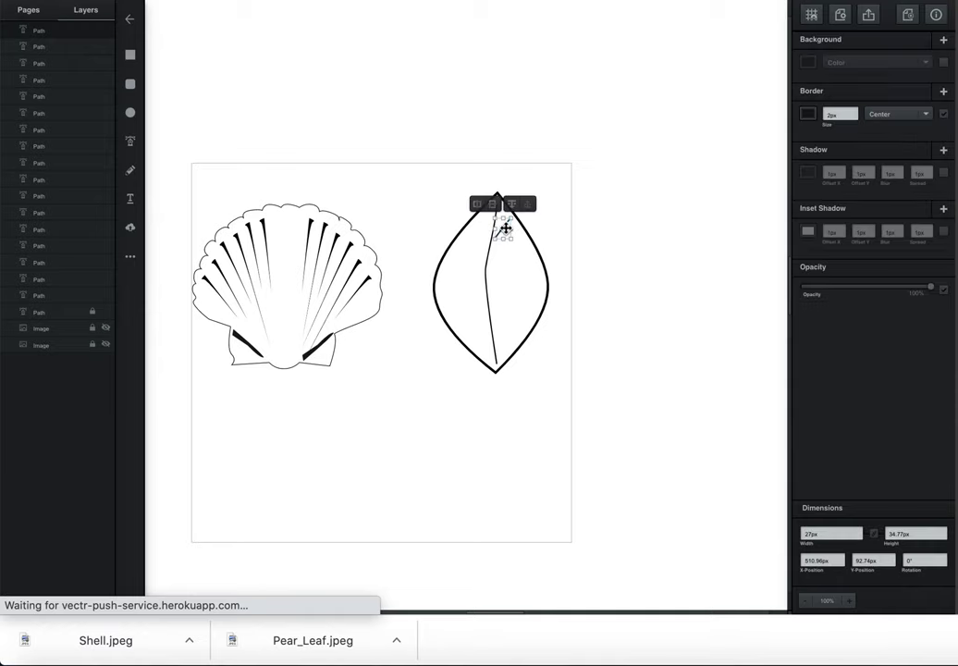
pyautogui.hotkey('ctrl', 'd')
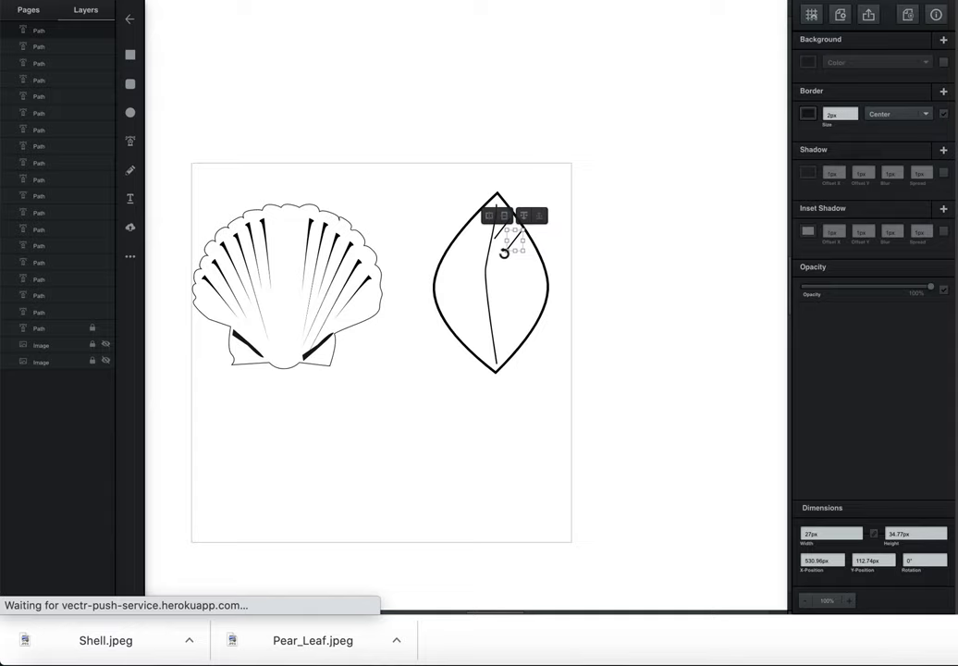
pyautogui.moveTo(504, 253); pyautogui.dragTo(490, 268)
pyautogui.click(631, 84)
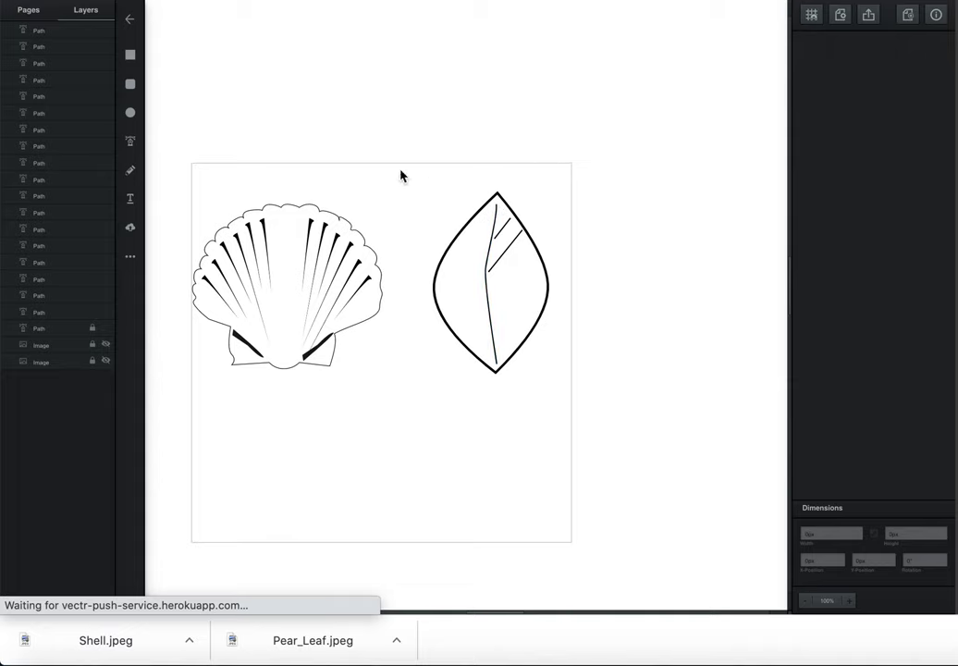
# - Show the hidden shell and leaf reference images again beneath their traced drawings
pyautogui.click(105, 346)
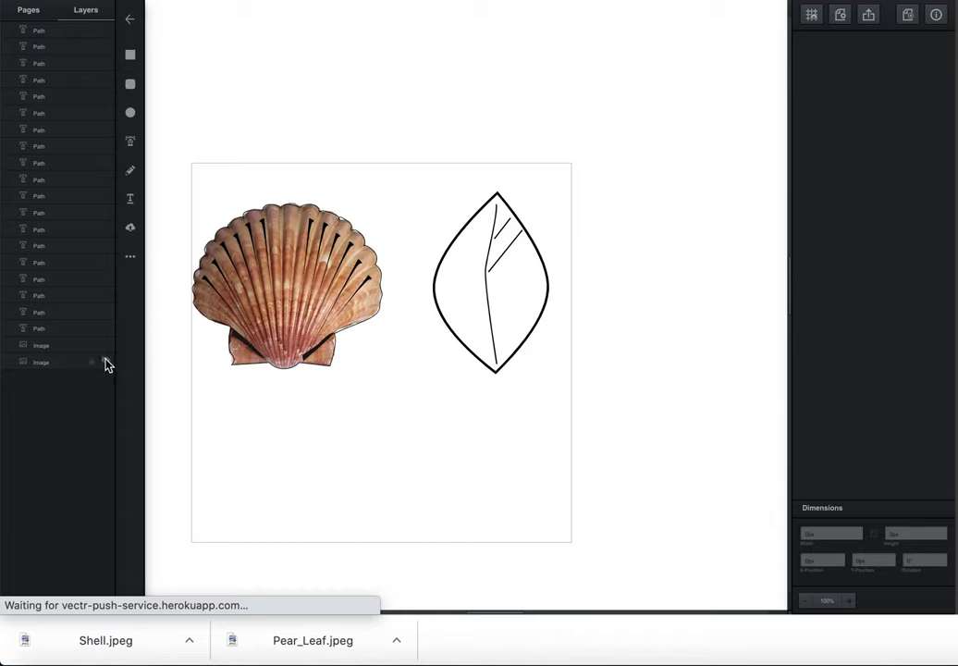
pyautogui.click(106, 362)
pyautogui.hscroll(-2, 407, 159)
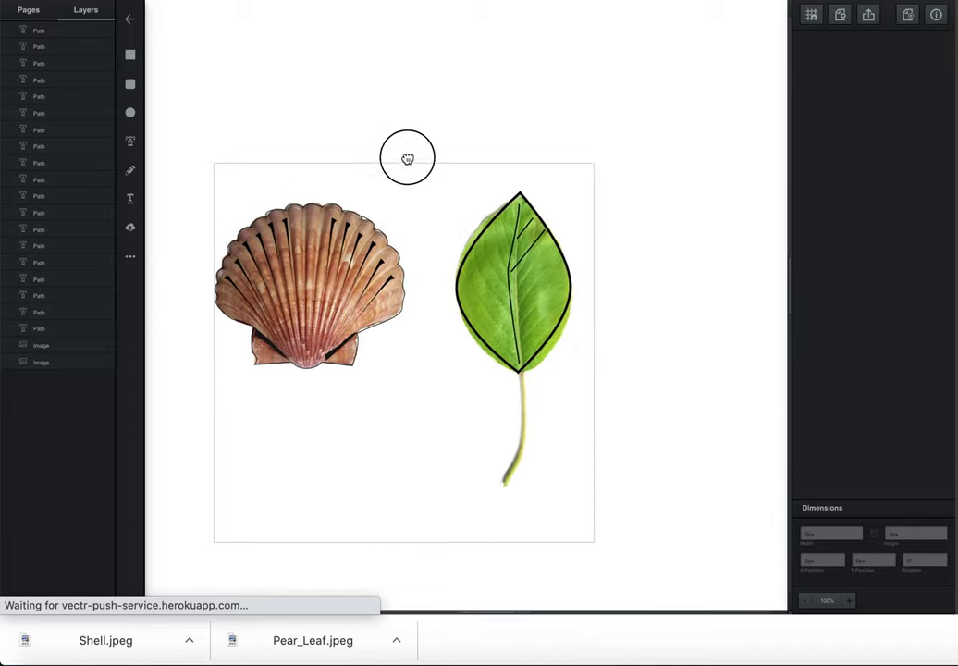
pyautogui.hscroll(-10, 407, 159)
# - Move the shell drawing together with its reference image off the page, to the left of it
pyautogui.moveTo(440, 136); pyautogui.dragTo(671, 397)
pyautogui.click(608, 306)
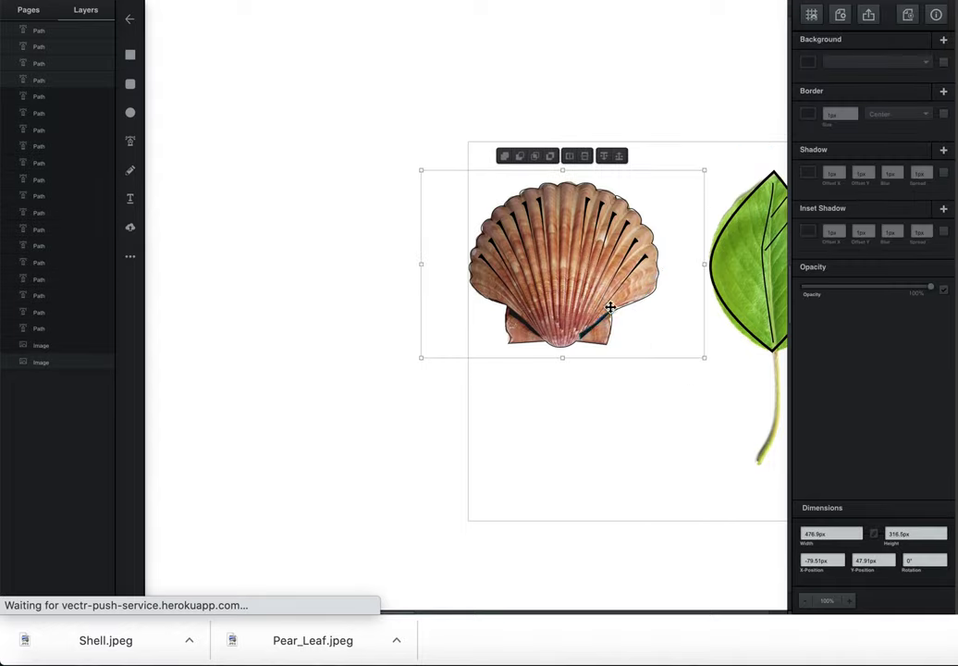
pyautogui.moveTo(582, 281); pyautogui.dragTo(312, 274)
pyautogui.moveTo(648, 161); pyautogui.dragTo(368, 150)
# - Move the leaf drawing together with its reference image off the page, to the right of it
pyautogui.click(438, 434)
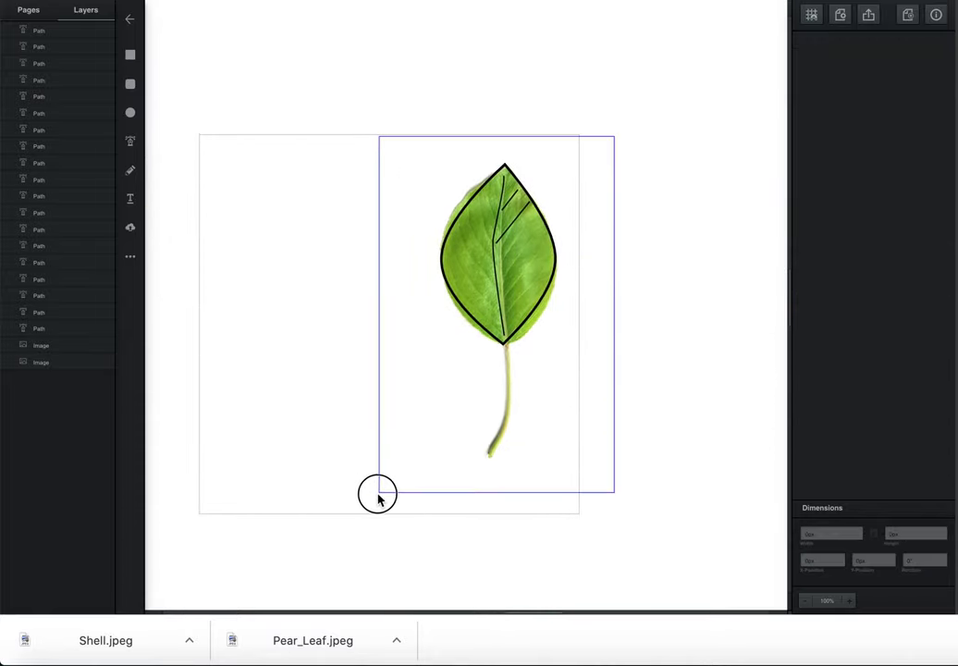
pyautogui.click(464, 299)
pyautogui.moveTo(461, 302); pyautogui.dragTo(664, 289)
# - Duplicate the leaf outline with its veins, move the copy onto the page and scale it to about 154 by 242 px
pyautogui.click(705, 372)
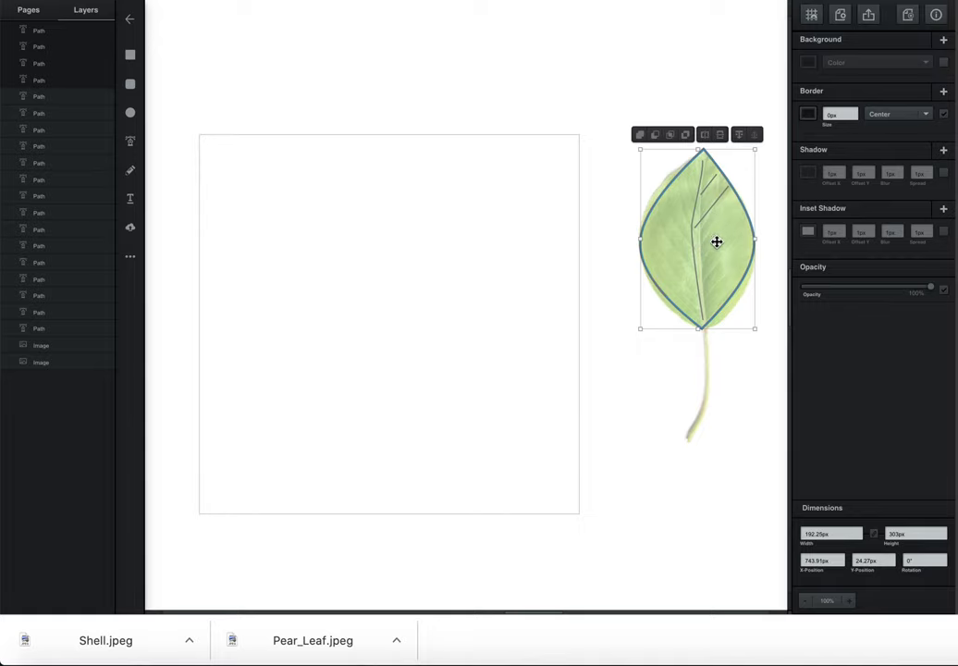
pyautogui.press('super+d')
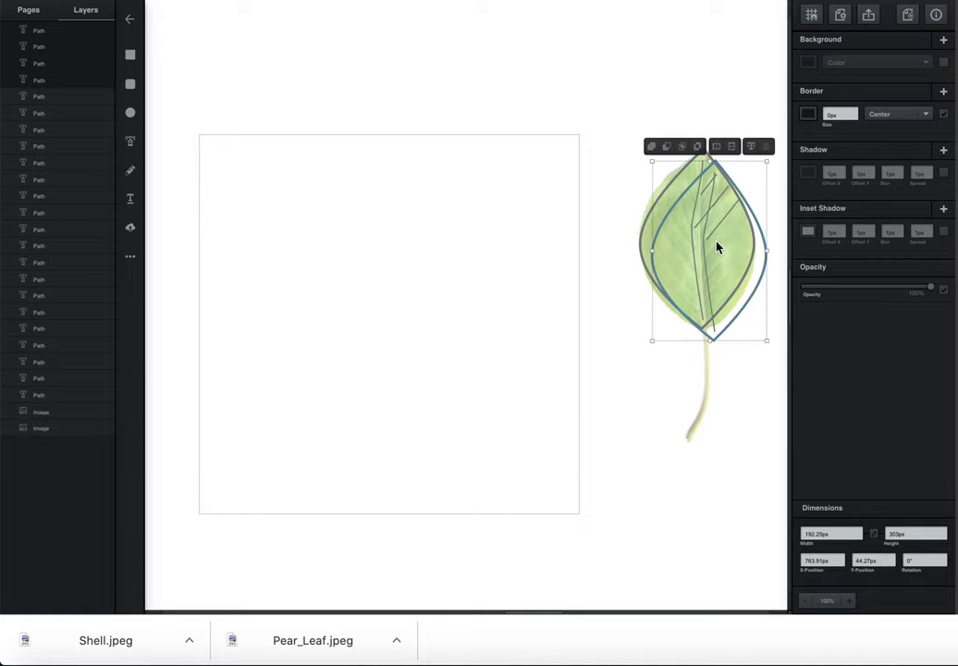
pyautogui.moveTo(718, 247); pyautogui.dragTo(456, 248)
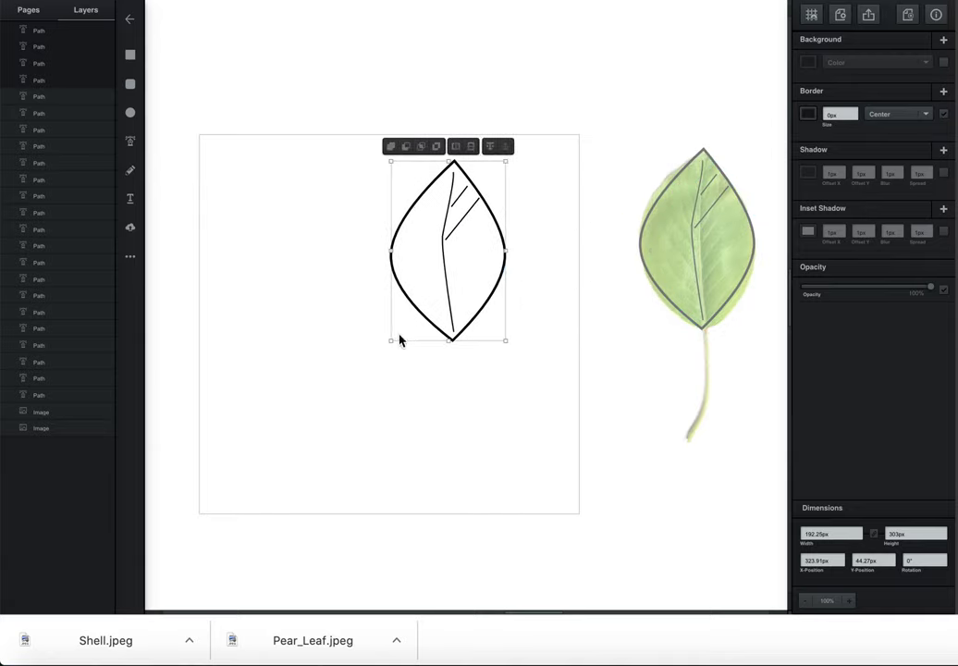
pyautogui.moveTo(390, 340); pyautogui.dragTo(412, 305)
pyautogui.click(399, 102)
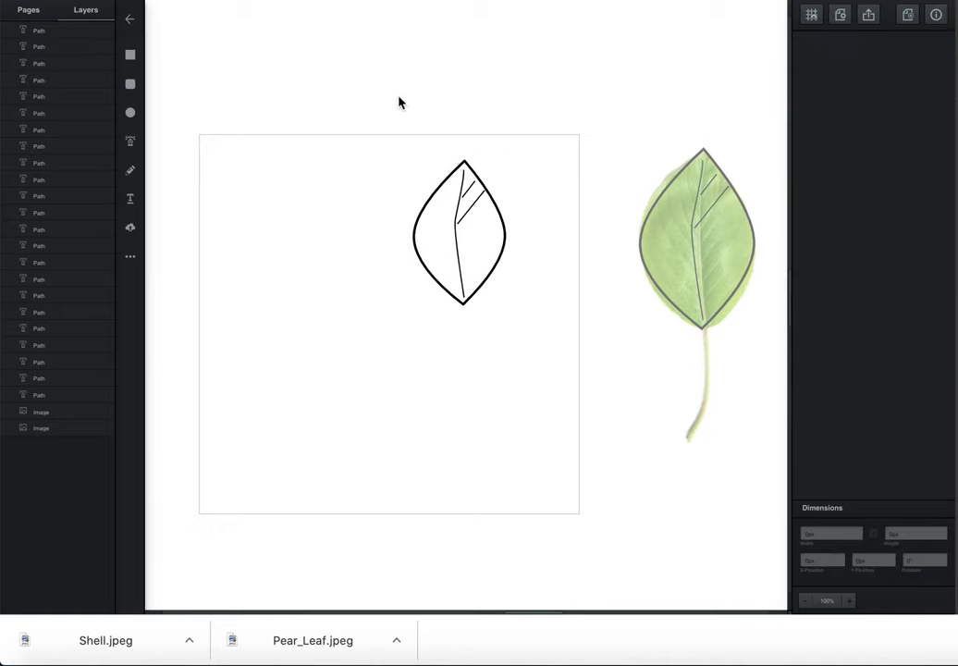
# - Fill the outline of the copied leaf with a light green background color
pyautogui.click(421, 212)
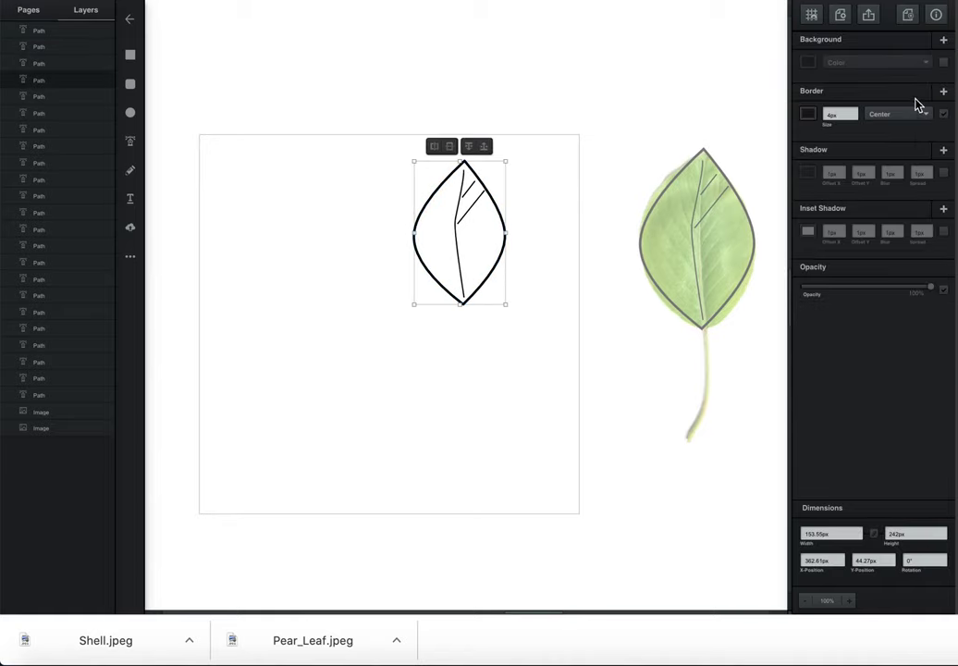
pyautogui.click(811, 62)
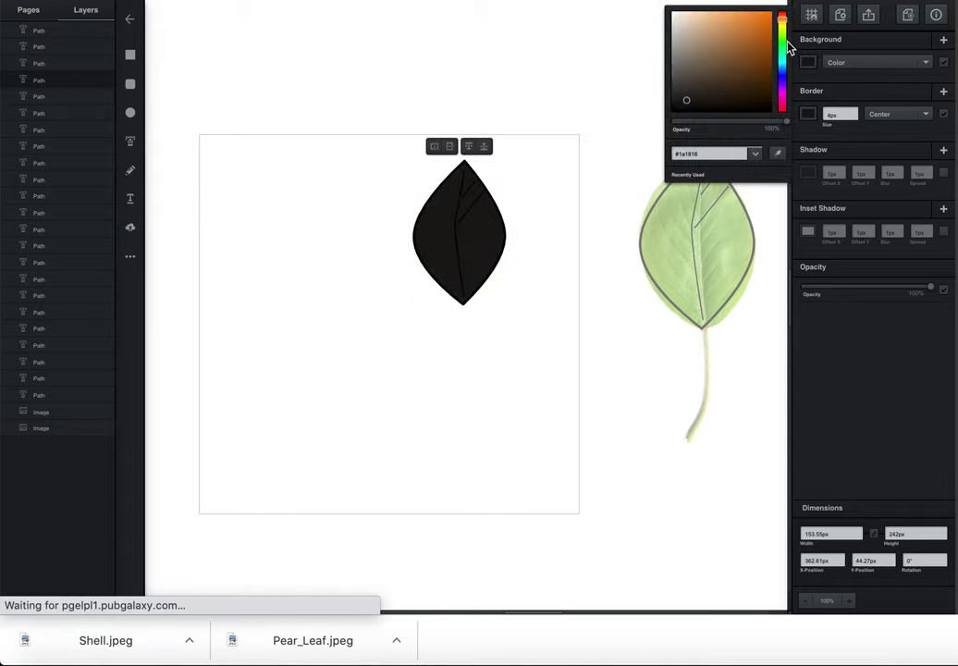
pyautogui.click(780, 33)
pyautogui.moveTo(780, 34); pyautogui.dragTo(704, 25)
pyautogui.click(759, 26)
pyautogui.click(781, 44)
pyautogui.click(444, 46)
# - Scale the green leaf to about 77 by 120 px, group its paths and place it near the page's upper-right corner
pyautogui.moveTo(502, 101); pyautogui.dragTo(527, 190)
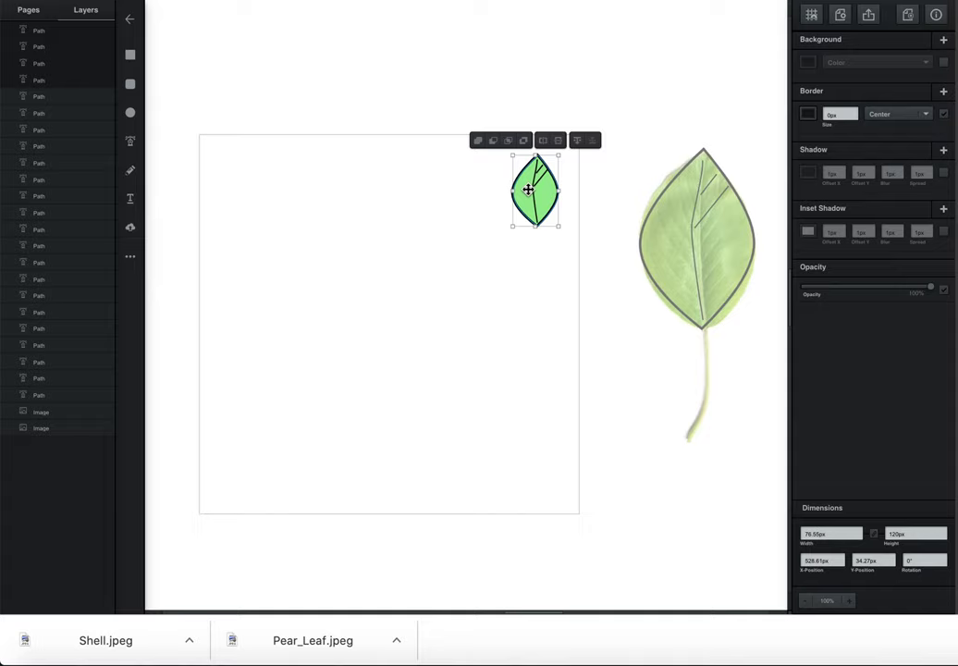
pyautogui.press('super+g')
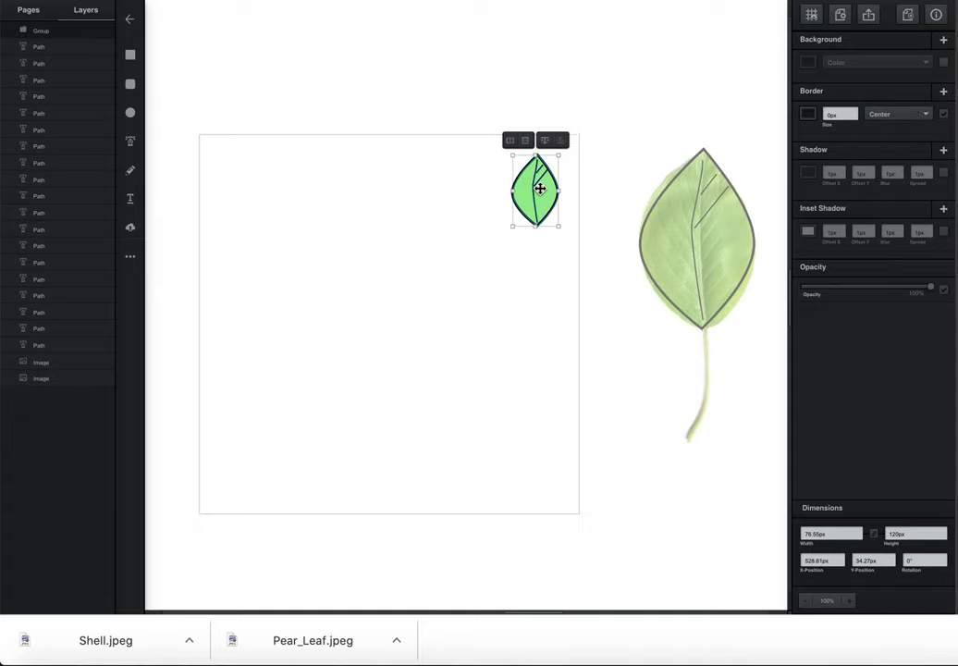
pyautogui.moveTo(546, 189)
pyautogui.mouseDown()
pyautogui.moveTo(523, 189)
pyautogui.moveTo(543, 185)
pyautogui.mouseUp()
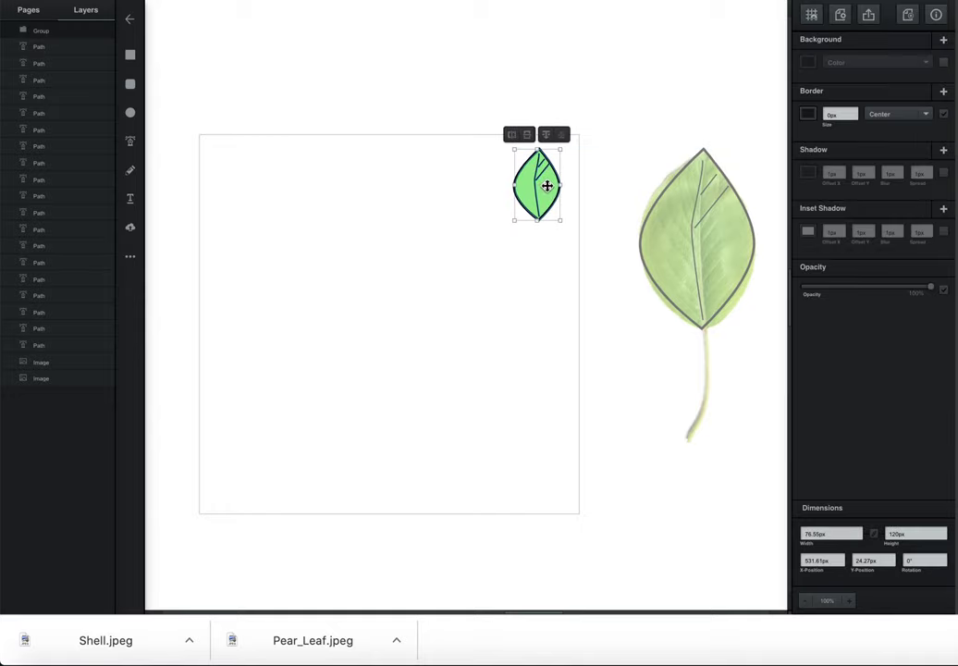
# - Duplicate the leaf group three times and arrange the copies below it as a vertical column of four leaves
pyautogui.press('super+v')
pyautogui.moveTo(548, 202); pyautogui.dragTo(542, 364)
pyautogui.press('super+d')
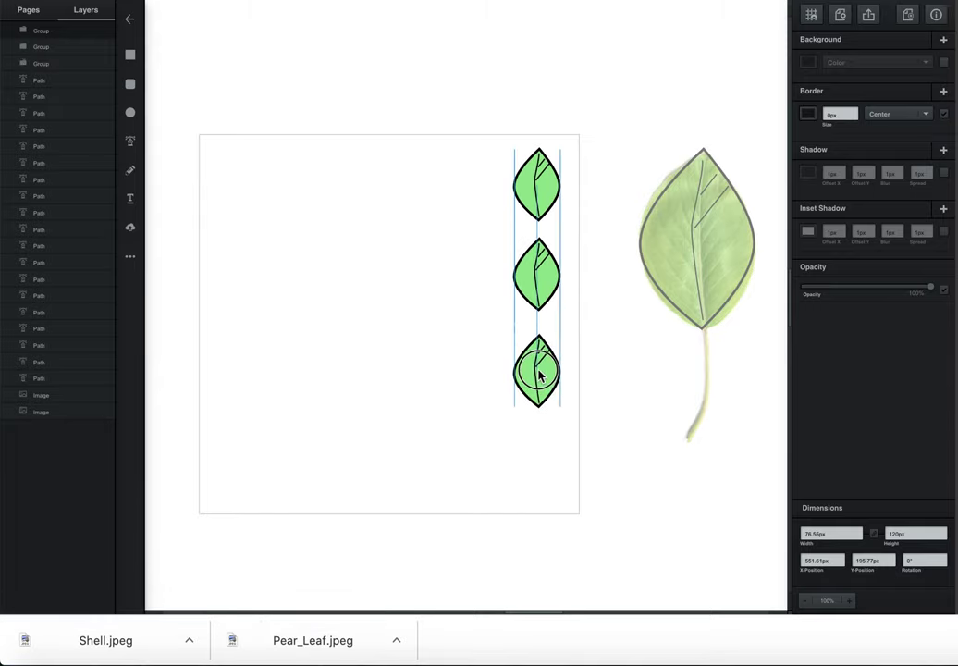
pyautogui.moveTo(540, 363); pyautogui.dragTo(531, 467)
pyautogui.hotkey('ctrl', 'd')
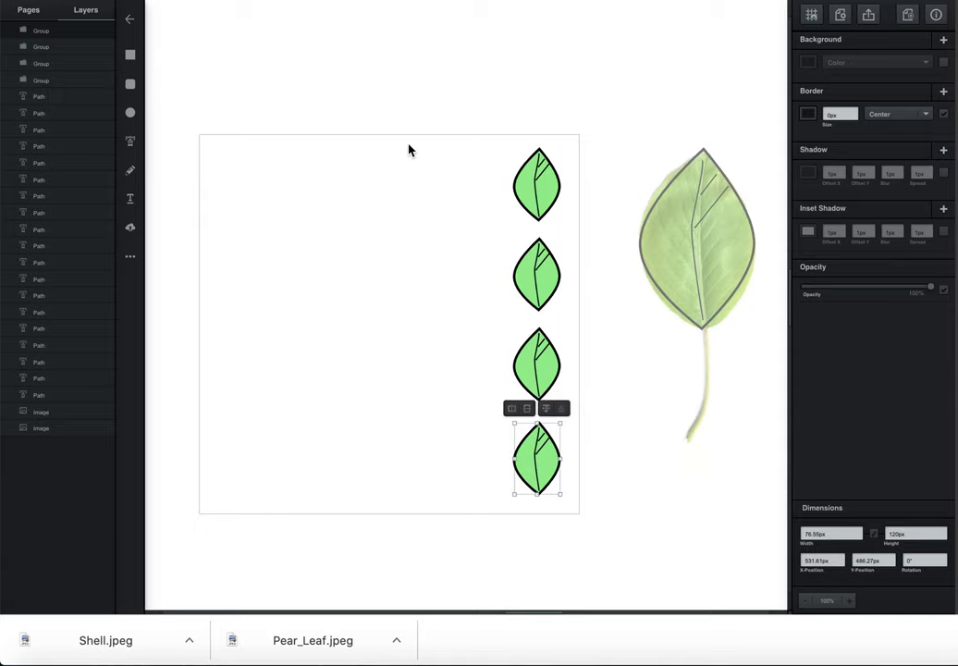
# - Move the large leaf drawing and its reference image about 120 px further right, away from the leaf column
pyautogui.moveTo(589, 134); pyautogui.dragTo(471, 508)
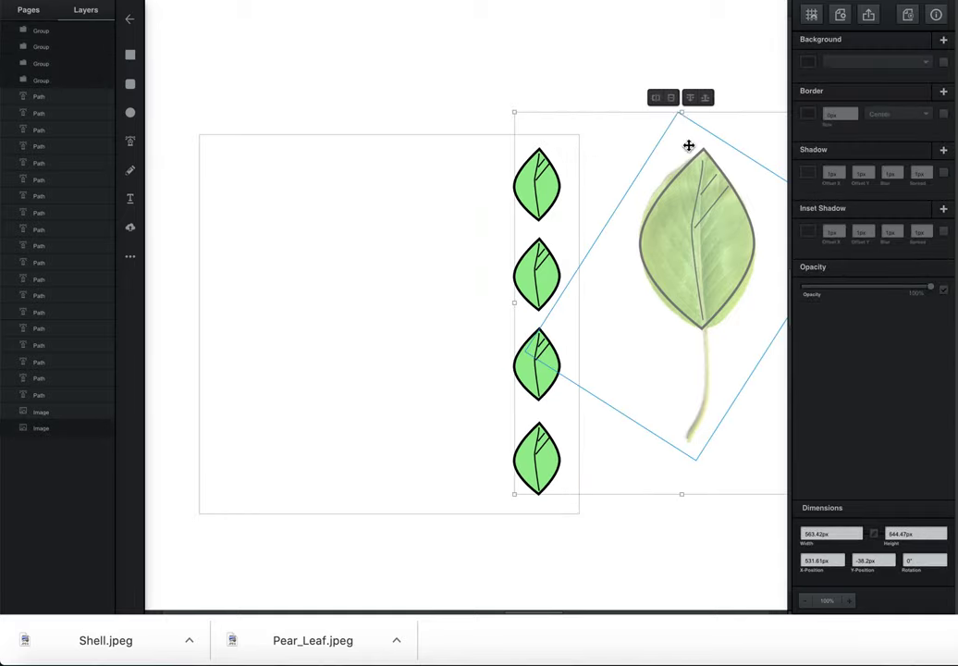
pyautogui.click(562, 76)
pyautogui.moveTo(602, 79); pyautogui.dragTo(764, 460)
pyautogui.hotkey('shift', 'Right')
pyautogui.hotkey('shift', 'Right')
pyautogui.hotkey('shift', 'Right')
pyautogui.hotkey('shift', 'Right')
pyautogui.hotkey('shift', 'Right')
pyautogui.hotkey('shift', 'Right')
pyautogui.hotkey('shift', 'Right')
pyautogui.hotkey('shift', 'Right')
pyautogui.hotkey('shift', 'Right')
pyautogui.hotkey('shift', 'Right')
pyautogui.hotkey('shift', 'Right')
pyautogui.hotkey('shift', 'Right')
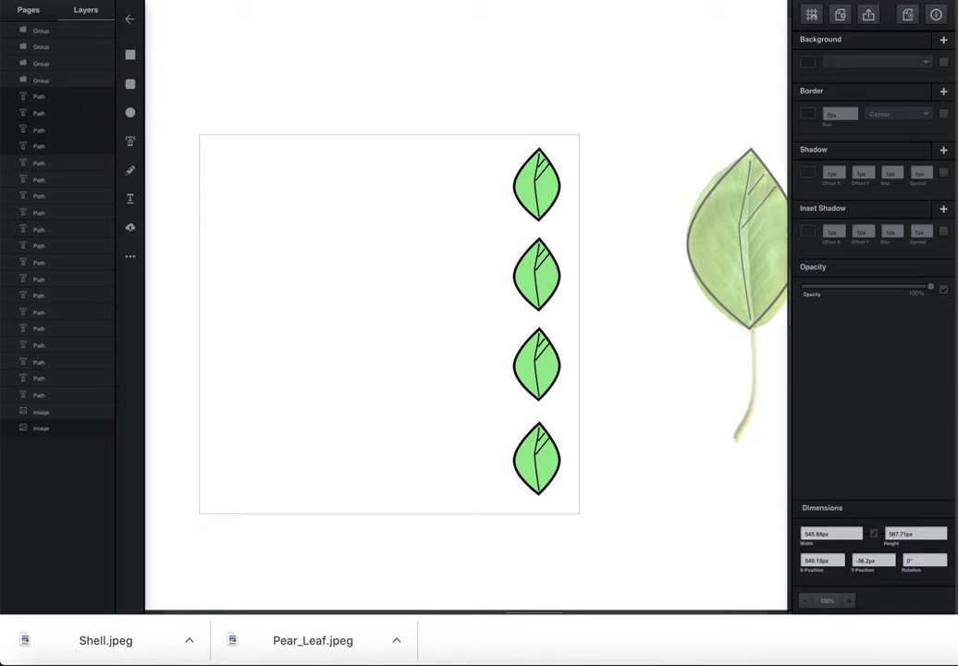
# - Duplicate the column of four leaves, place the copy staggered lower to its left, and flip the copy vertically
pyautogui.moveTo(567, 113); pyautogui.dragTo(455, 526)
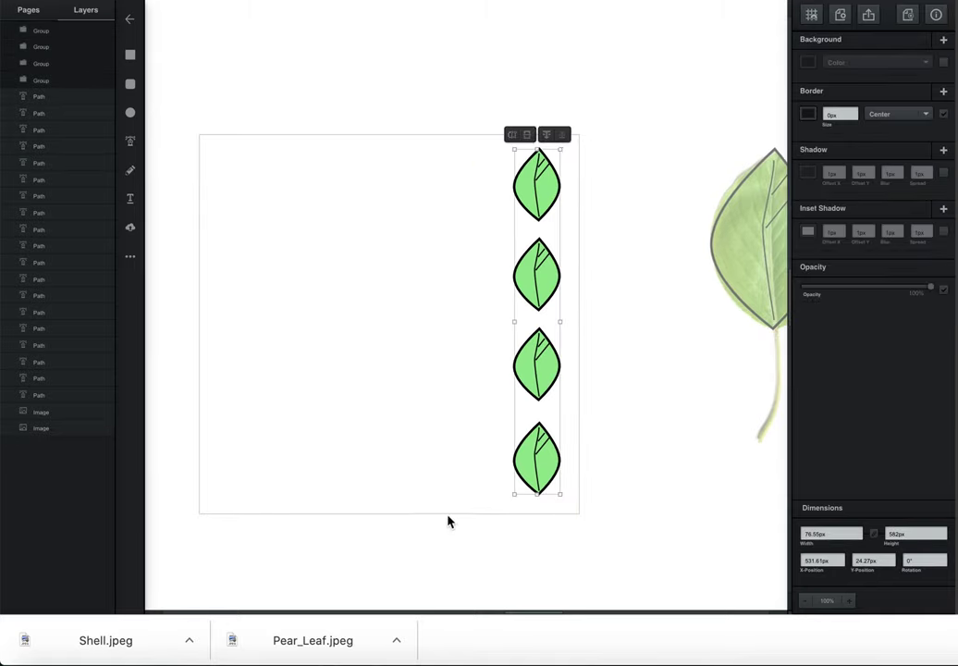
pyautogui.hotkey('ctrl', 'd')
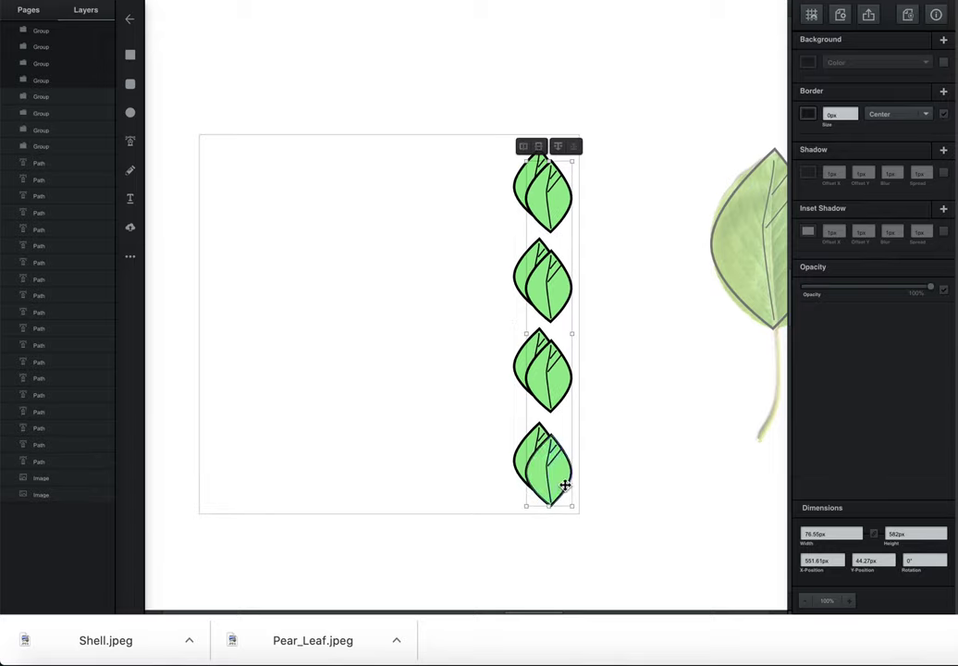
pyautogui.moveTo(547, 479); pyautogui.dragTo(481, 510)
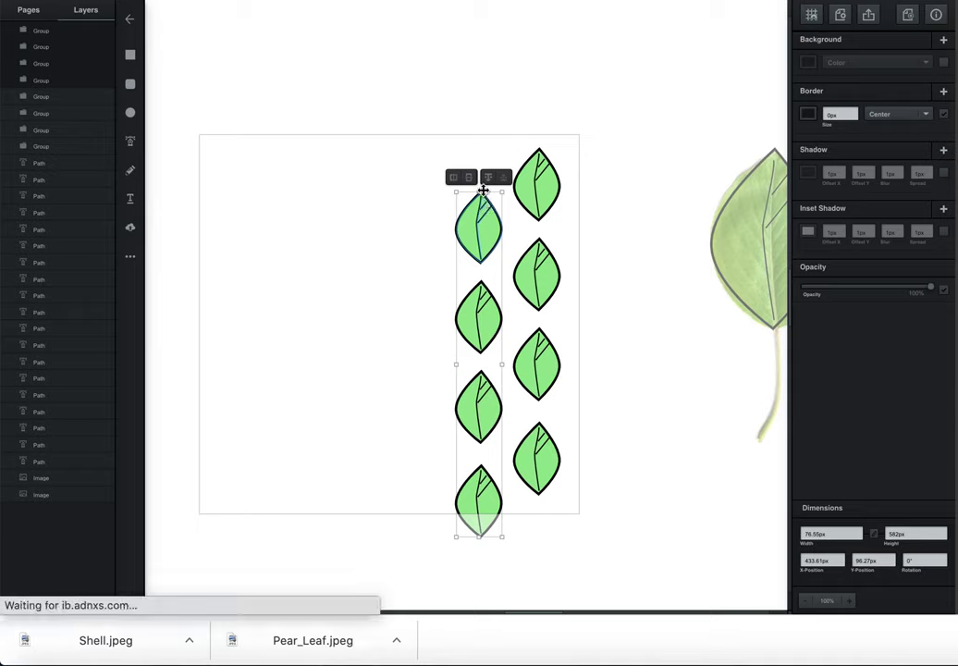
pyautogui.click(470, 178)
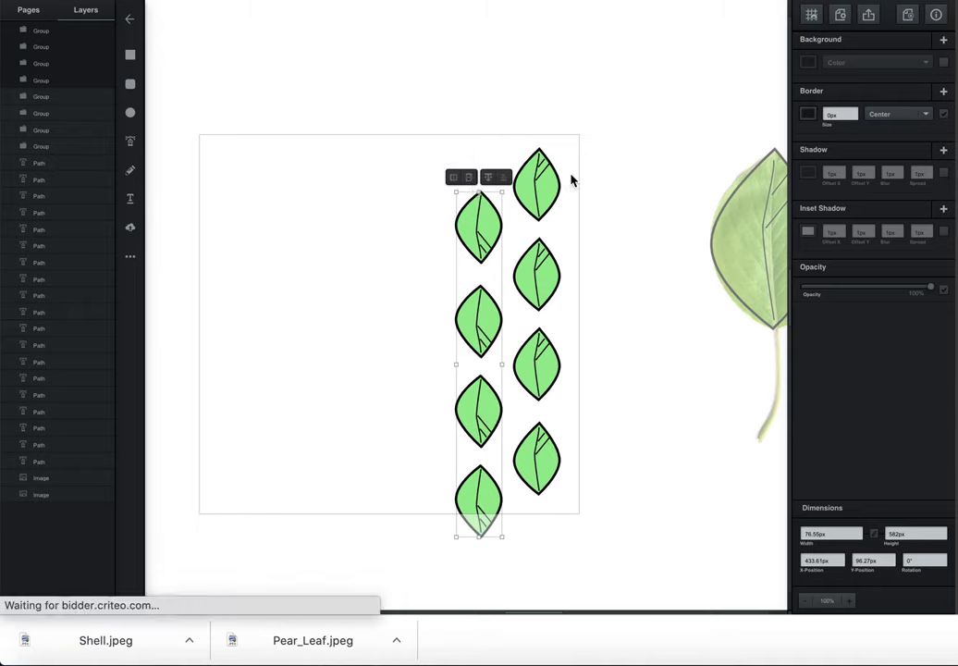
# - Nudge the flipped leaf column 8 px to the right and 1 px down
pyautogui.press('Right')
pyautogui.press('Right')
pyautogui.press('Right')
pyautogui.press('Right')
pyautogui.press('Right')
pyautogui.press('Right')
pyautogui.press('Right')
pyautogui.press('Right')
pyautogui.press('Down')
pyautogui.hscroll(1, 552, 179)
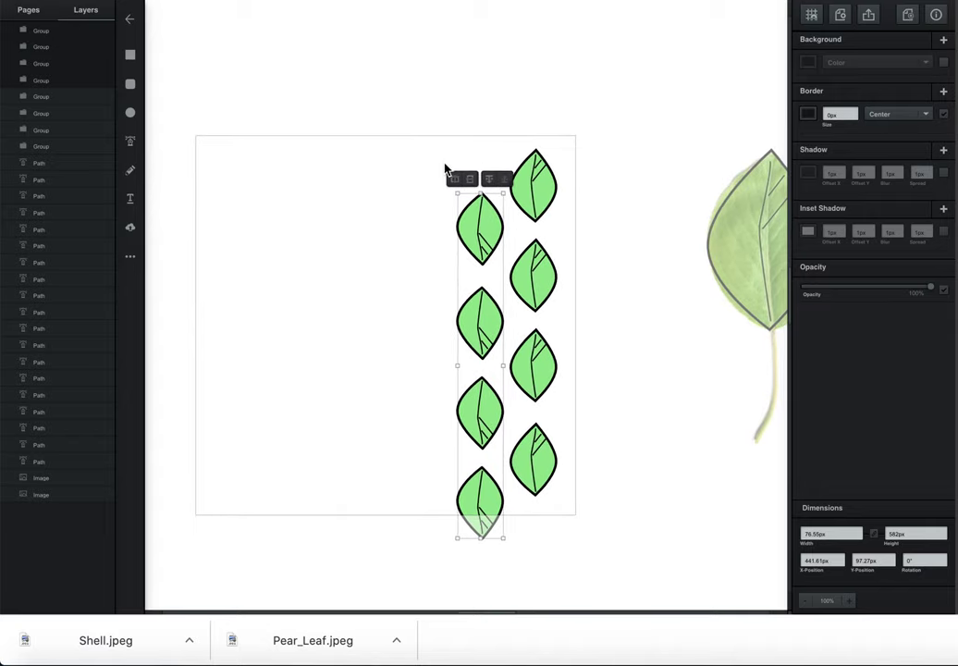
# - Duplicate the flipped column's uppermost leaf and place the copy above it, overlapping the page's upper edge
pyautogui.doubleClick(478, 225)
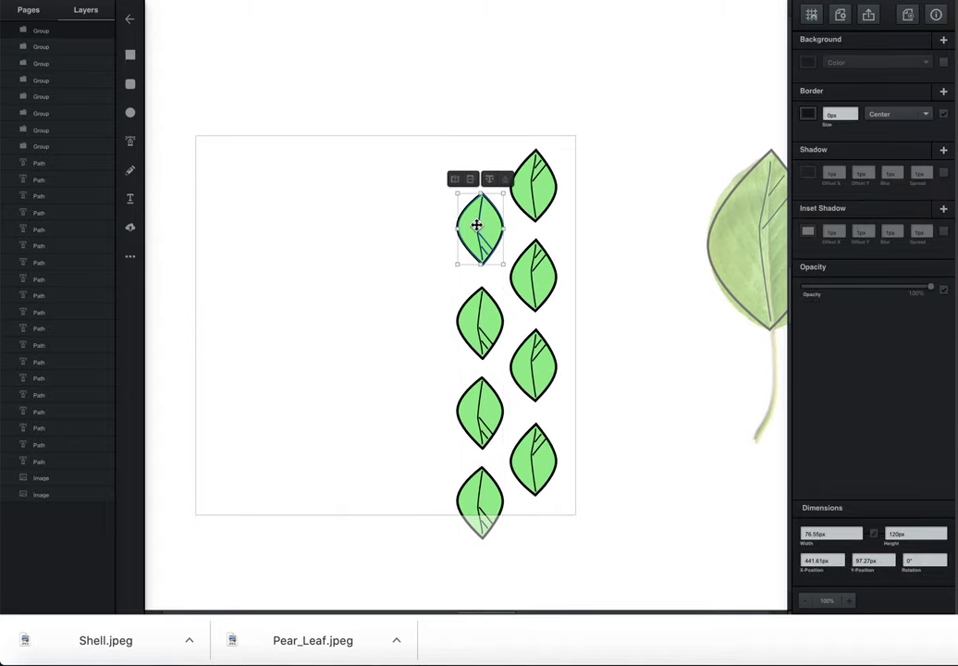
pyautogui.hotkey('ctrl', 'd')
pyautogui.moveTo(494, 248); pyautogui.dragTo(479, 150)
pyautogui.click(353, 81)
# - Duplicate both leaf columns and place the copies directly to their left with matching spacing
pyautogui.moveTo(407, 85); pyautogui.dragTo(585, 547)
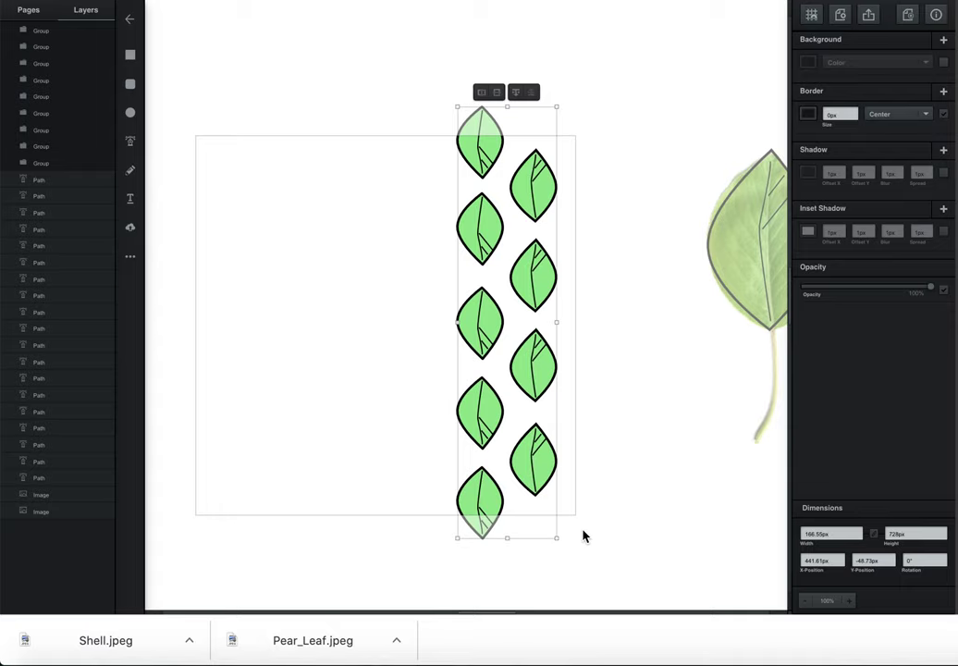
pyautogui.hotkey('ctrl', 'd')
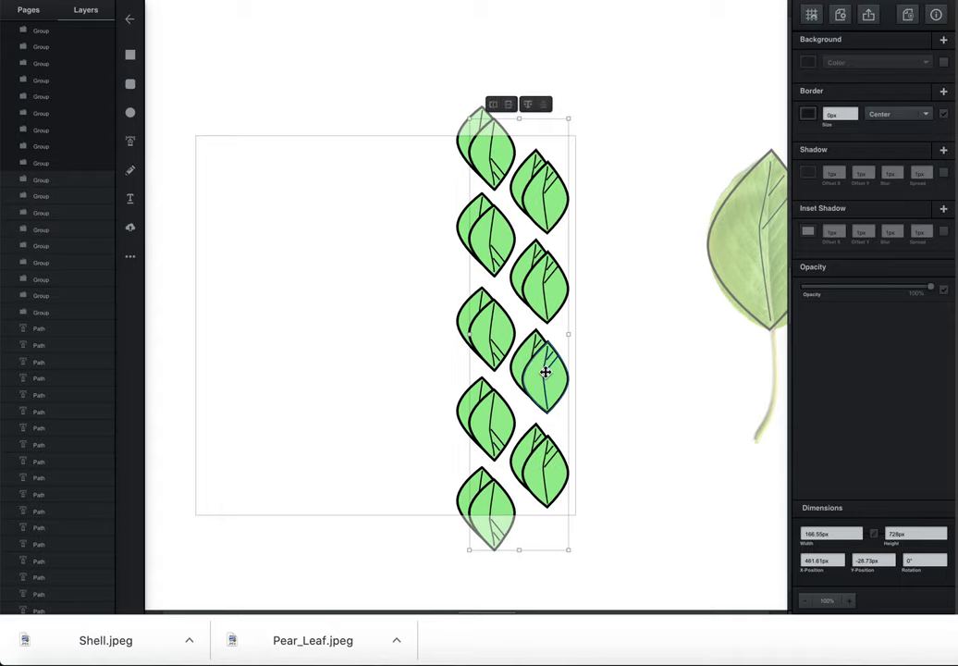
pyautogui.moveTo(546, 374); pyautogui.dragTo(433, 361)
pyautogui.click(566, 101)
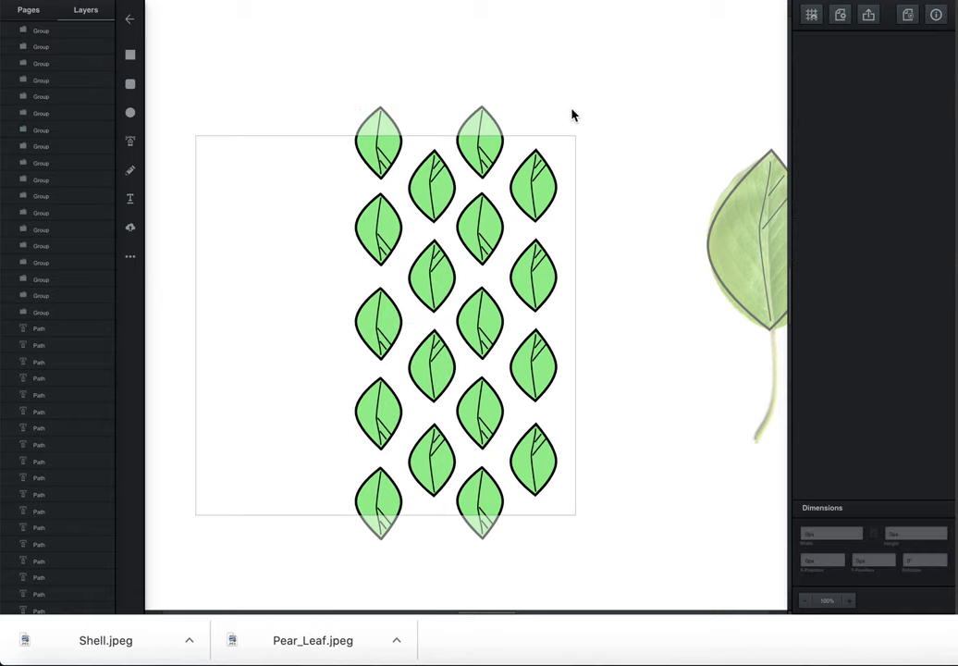
# - Duplicate all four leaf columns and place the copies to their left so the pattern spans the whole page
pyautogui.moveTo(582, 110); pyautogui.dragTo(306, 535)
pyautogui.hotkey('ctrl', 'd')
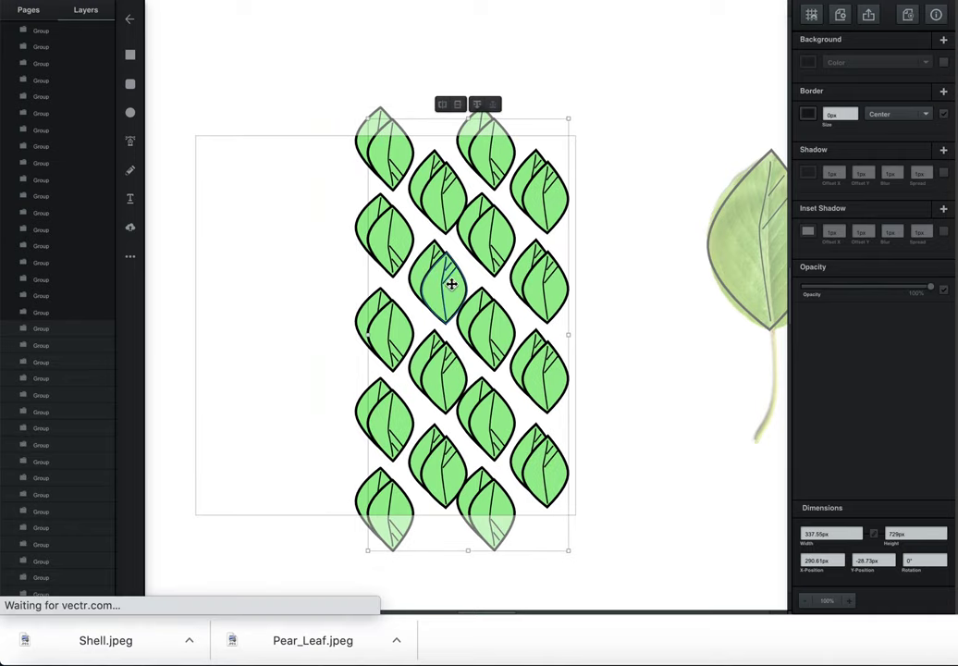
pyautogui.moveTo(449, 282); pyautogui.dragTo(235, 277)
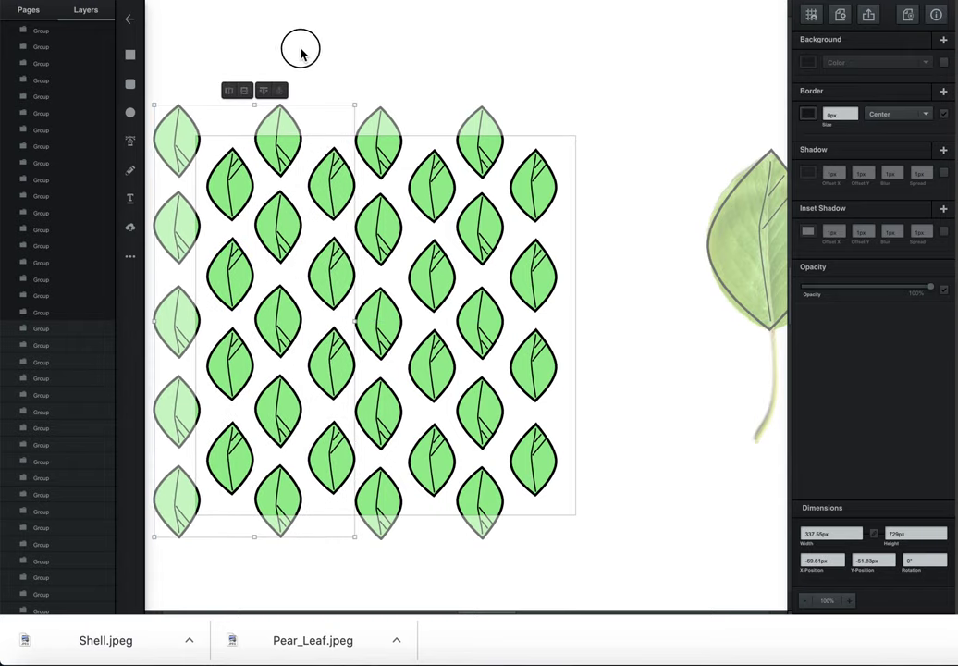
pyautogui.click(298, 56)
# - Draw a rectangle of about 809 by 930 px covering the whole page and fill it with bright turquoise
pyautogui.press('super+minus')
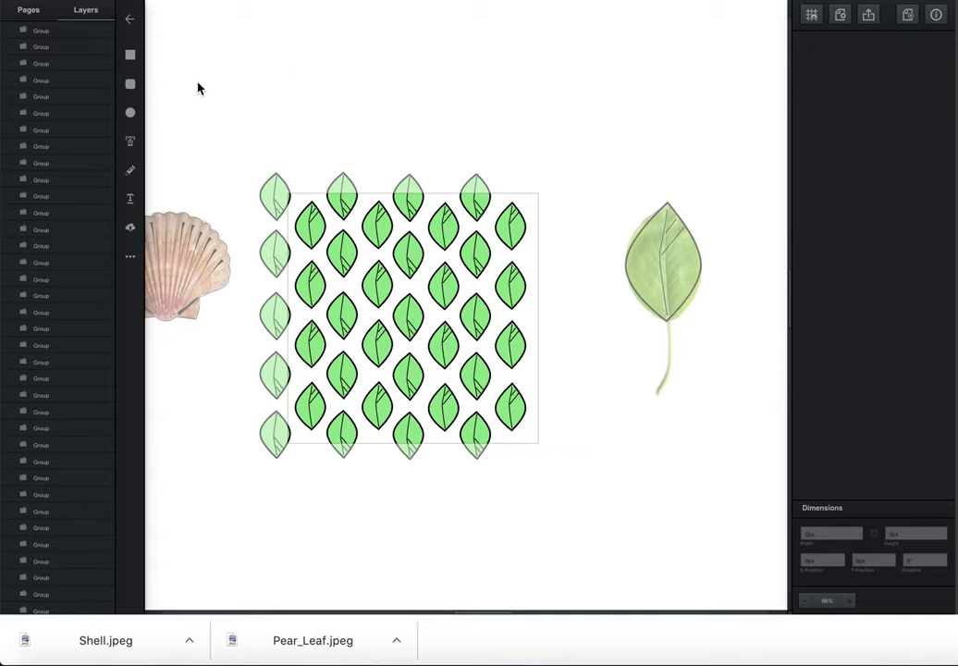
pyautogui.click(131, 58)
pyautogui.moveTo(558, 150)
pyautogui.mouseDown()
pyautogui.moveTo(316, 453)
pyautogui.moveTo(242, 515)
pyautogui.mouseUp()
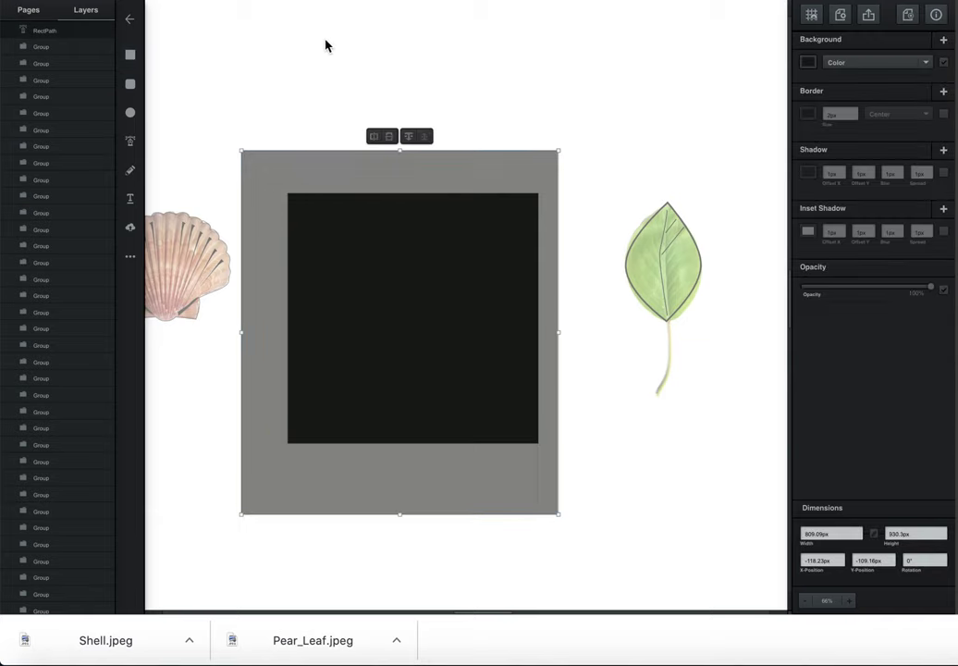
pyautogui.click(808, 62)
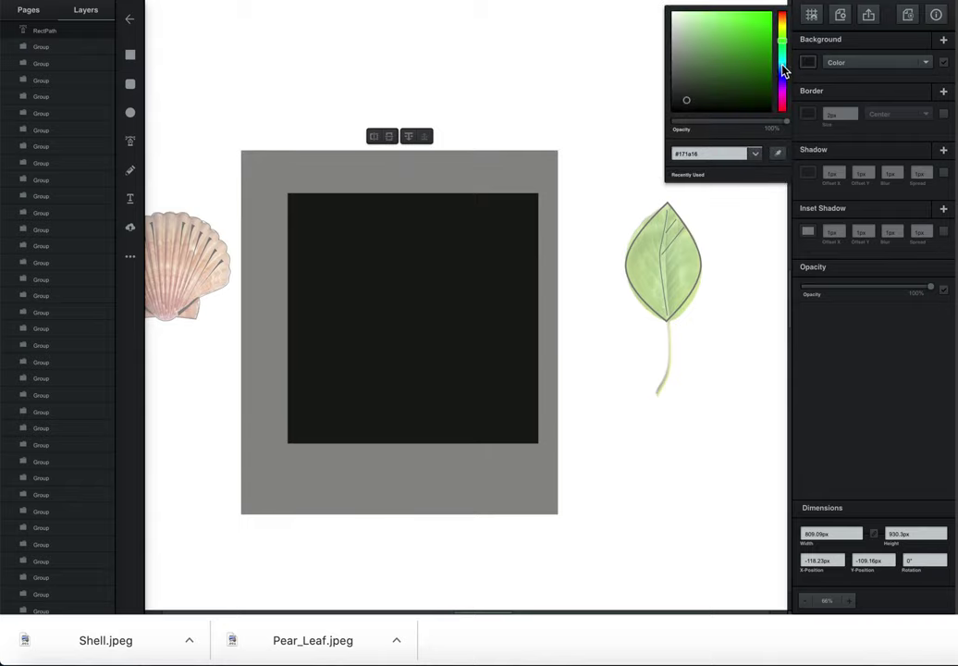
pyautogui.click(782, 69)
pyautogui.moveTo(764, 66); pyautogui.dragTo(763, 22)
# - Send the turquoise rectangle backward step by step until it lies behind all the leaf groups
pyautogui.click(408, 137)
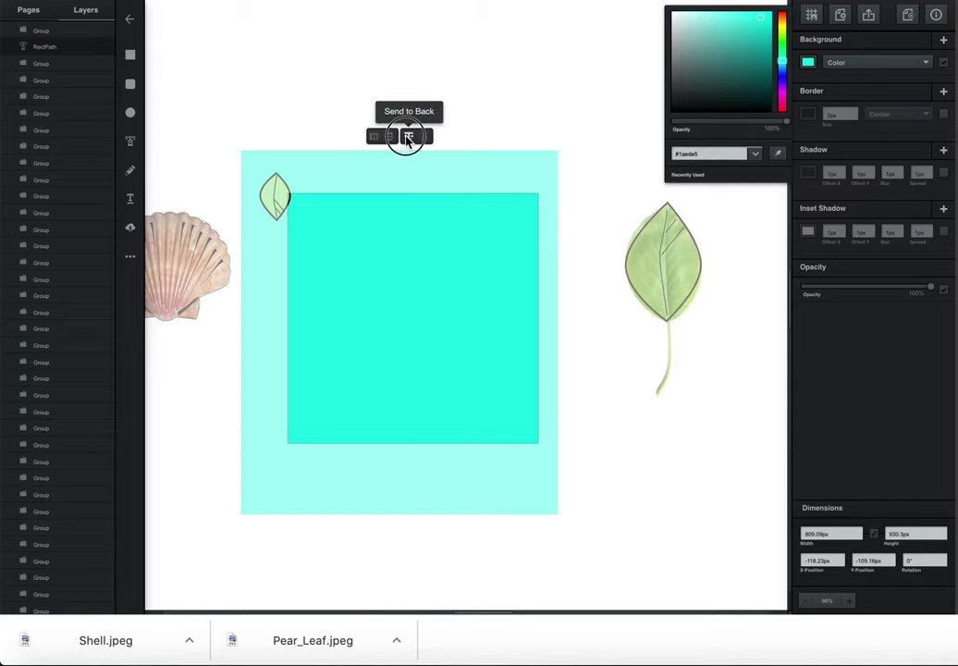
pyautogui.click(409, 138)
pyautogui.click(407, 137)
pyautogui.click(408, 137)
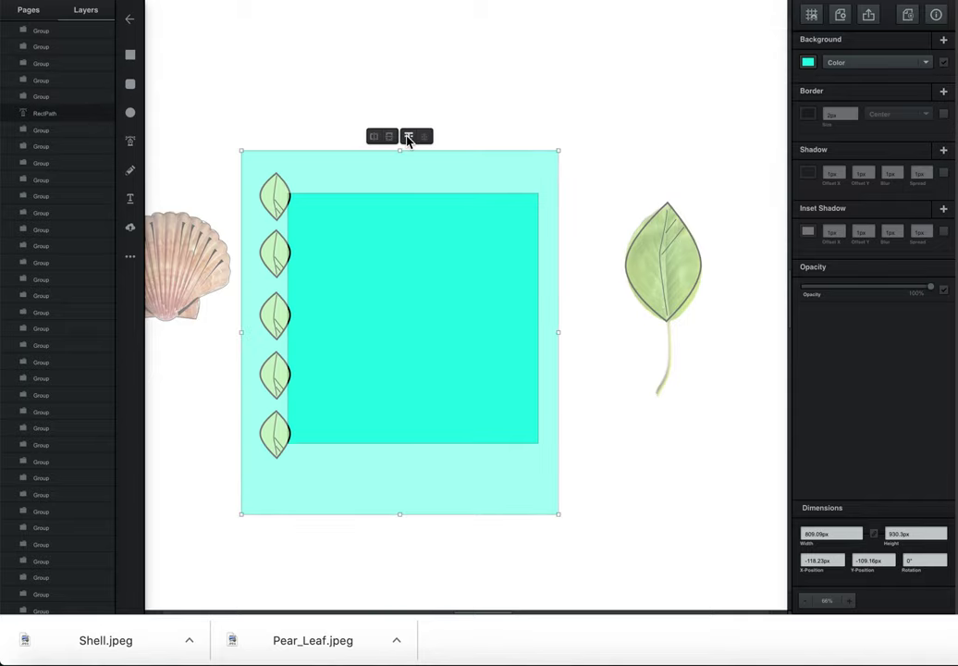
pyautogui.click(408, 137)
pyautogui.click(408, 136)
pyautogui.click(408, 137)
pyautogui.click(408, 137)
pyautogui.click(409, 138)
pyautogui.click(411, 138)
pyautogui.click(409, 136)
pyautogui.click(409, 137)
pyautogui.click(409, 137)
pyautogui.click(409, 137)
pyautogui.click(410, 137)
pyautogui.click(410, 137)
pyautogui.click(411, 138)
pyautogui.click(412, 138)
pyautogui.click(413, 139)
pyautogui.click(413, 138)
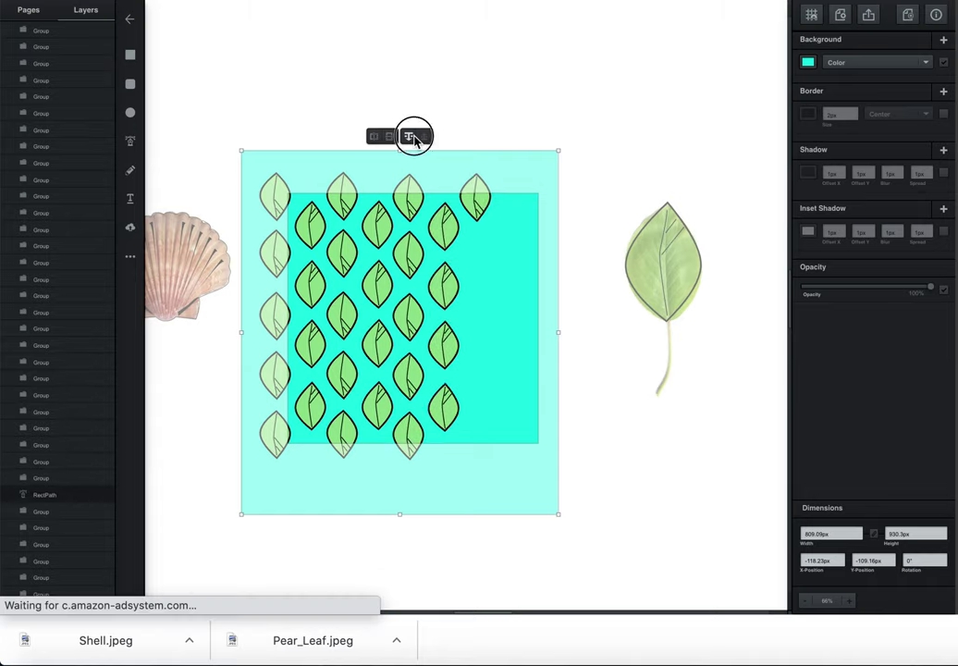
pyautogui.click(414, 139)
pyautogui.click(414, 139)
pyautogui.click(413, 138)
pyautogui.click(414, 138)
pyautogui.click(414, 139)
pyautogui.click(414, 139)
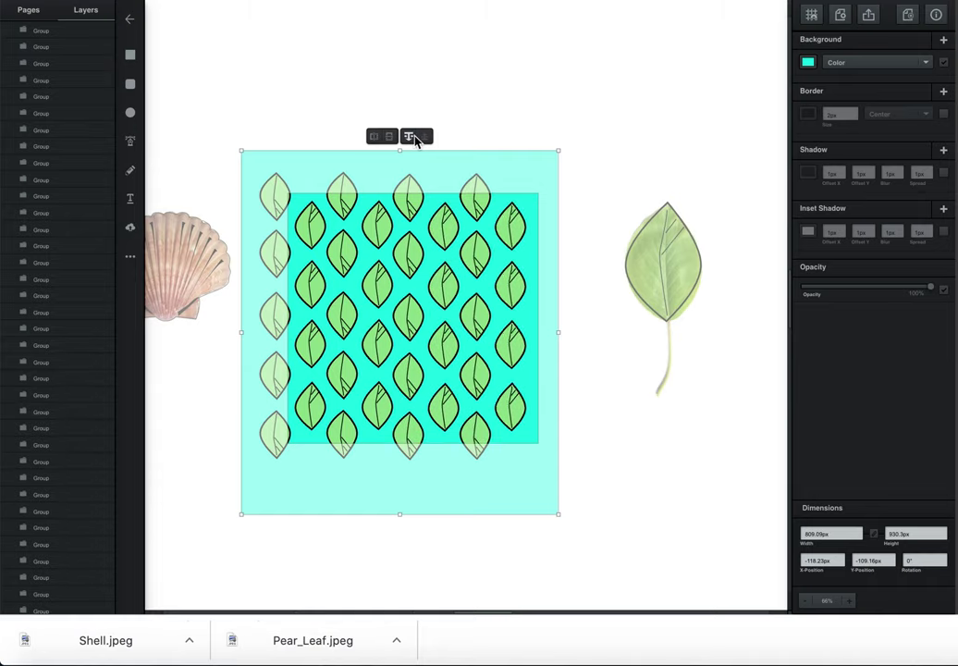
pyautogui.click(394, 81)
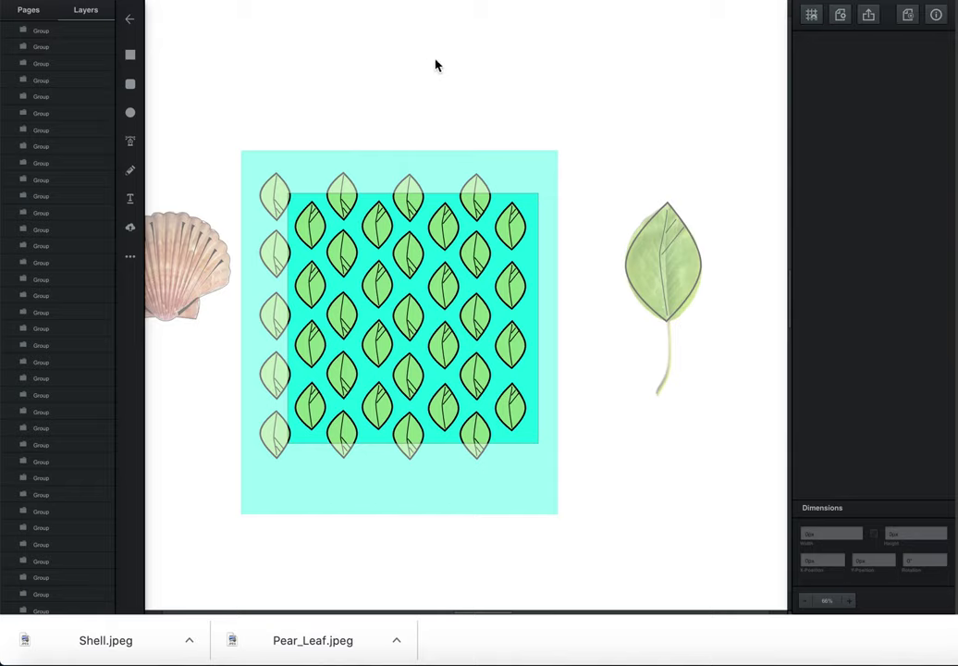
# - Shift the turquoise rectangle slightly right and down, and nudge the leaf pattern with its background to the right over the page
pyautogui.moveTo(382, 154); pyautogui.dragTo(390, 156)
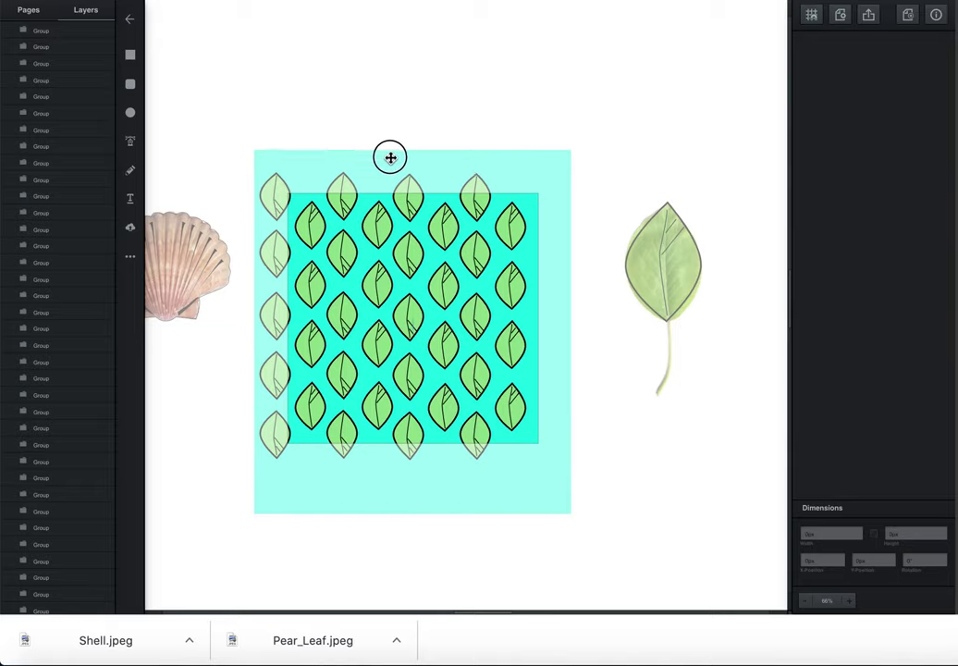
pyautogui.click(392, 65)
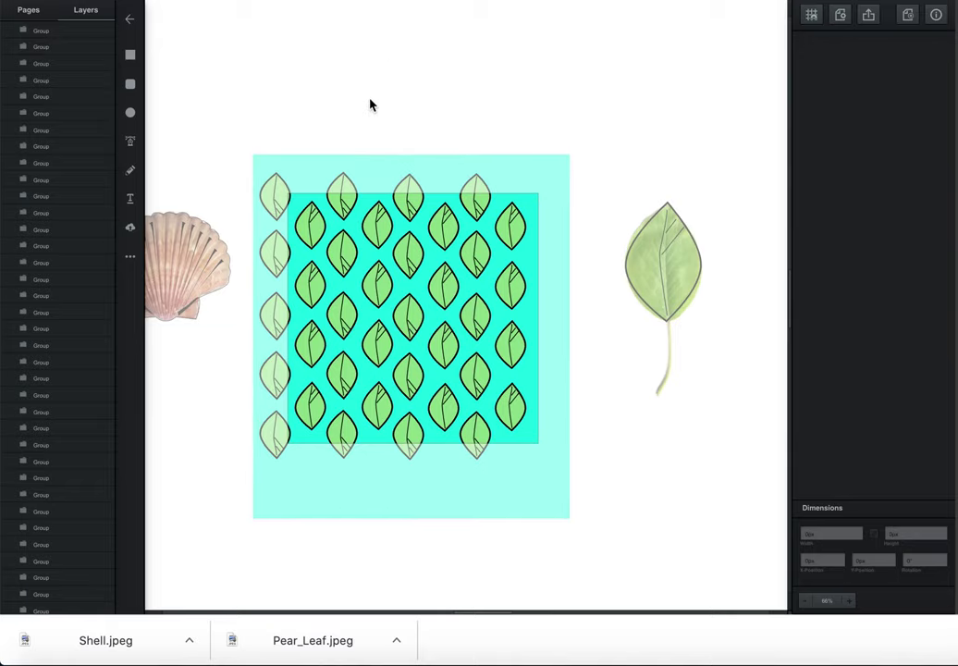
pyautogui.moveTo(251, 128); pyautogui.dragTo(575, 541)
pyautogui.hotkey('shift', 'Right')
pyautogui.press('Right')
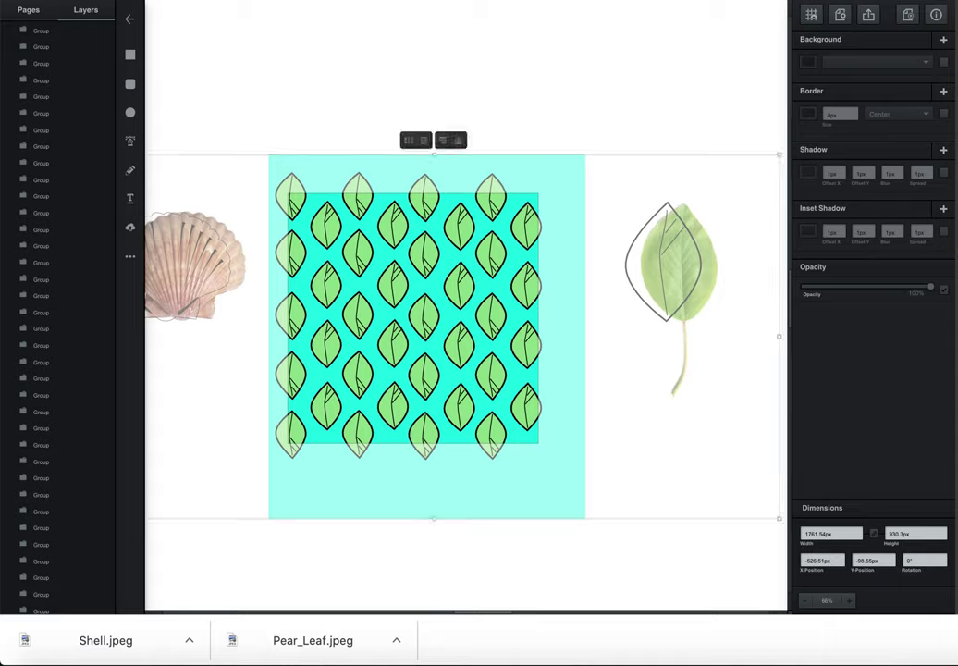